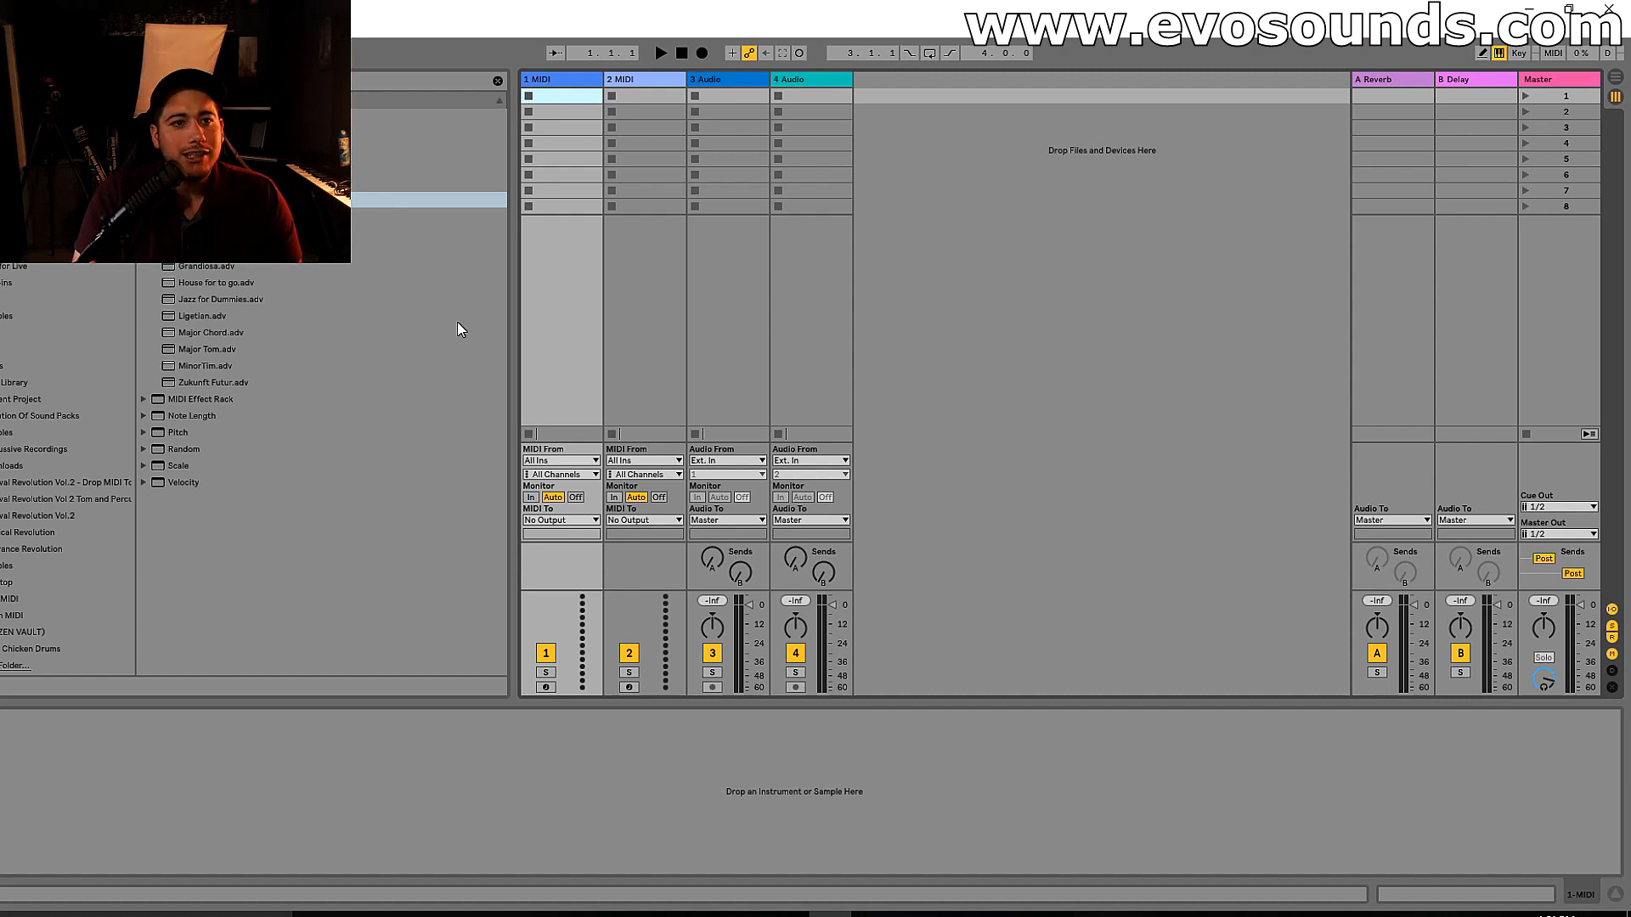
# - Add the House for to go.adv chord preset to the first MIDI track
pyautogui.click(231, 268)
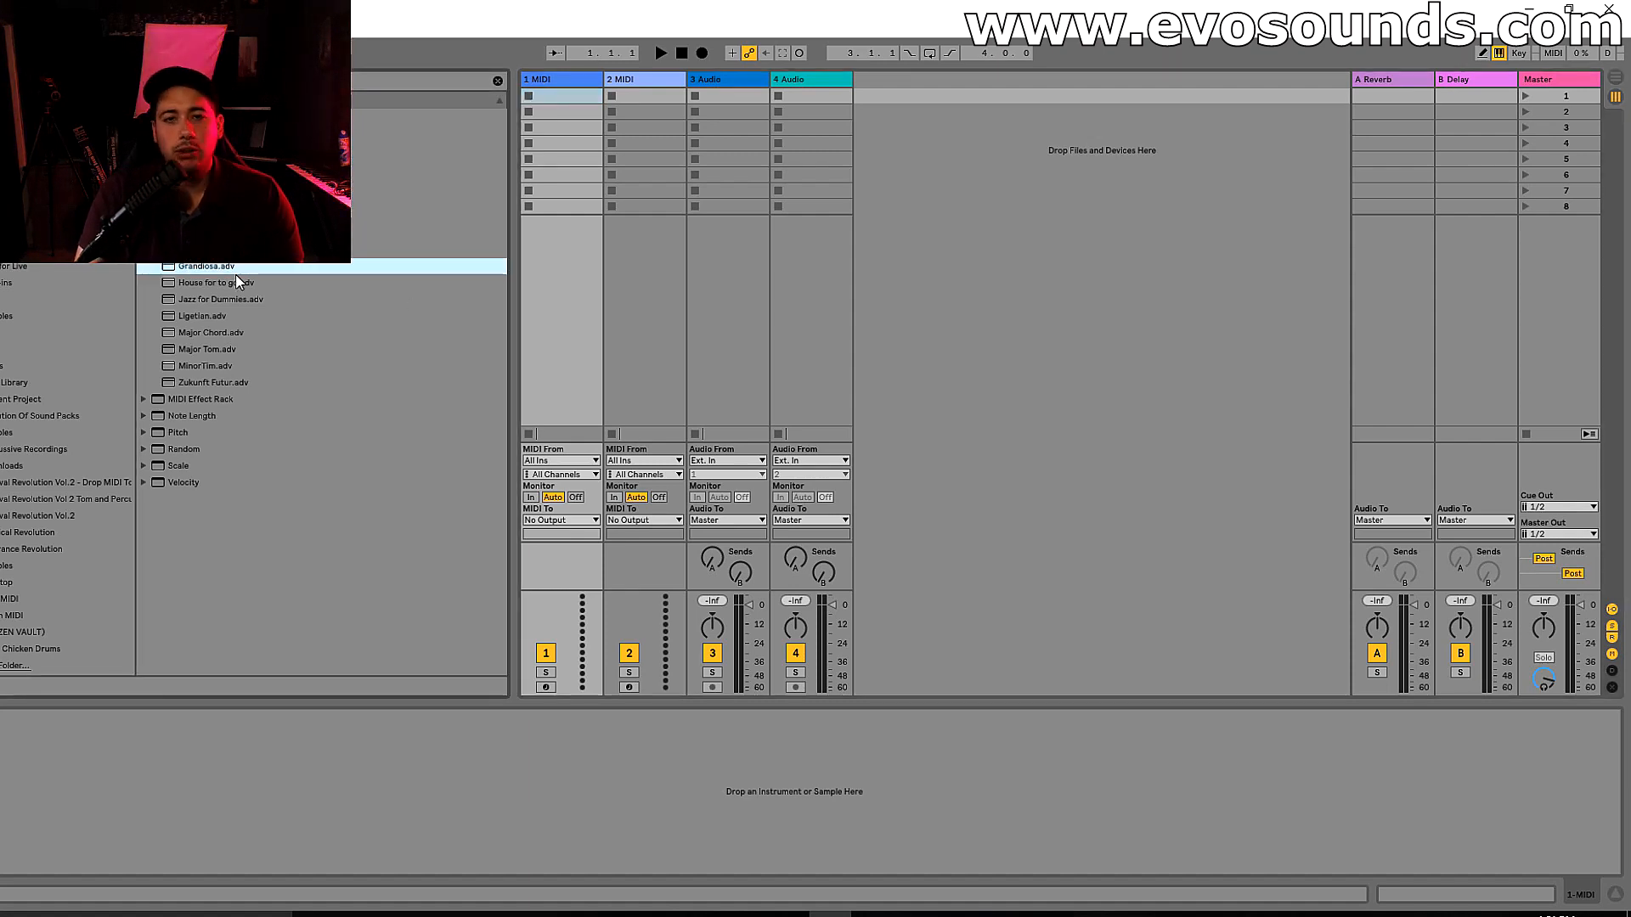
pyautogui.moveTo(227, 283); pyautogui.dragTo(271, 328)
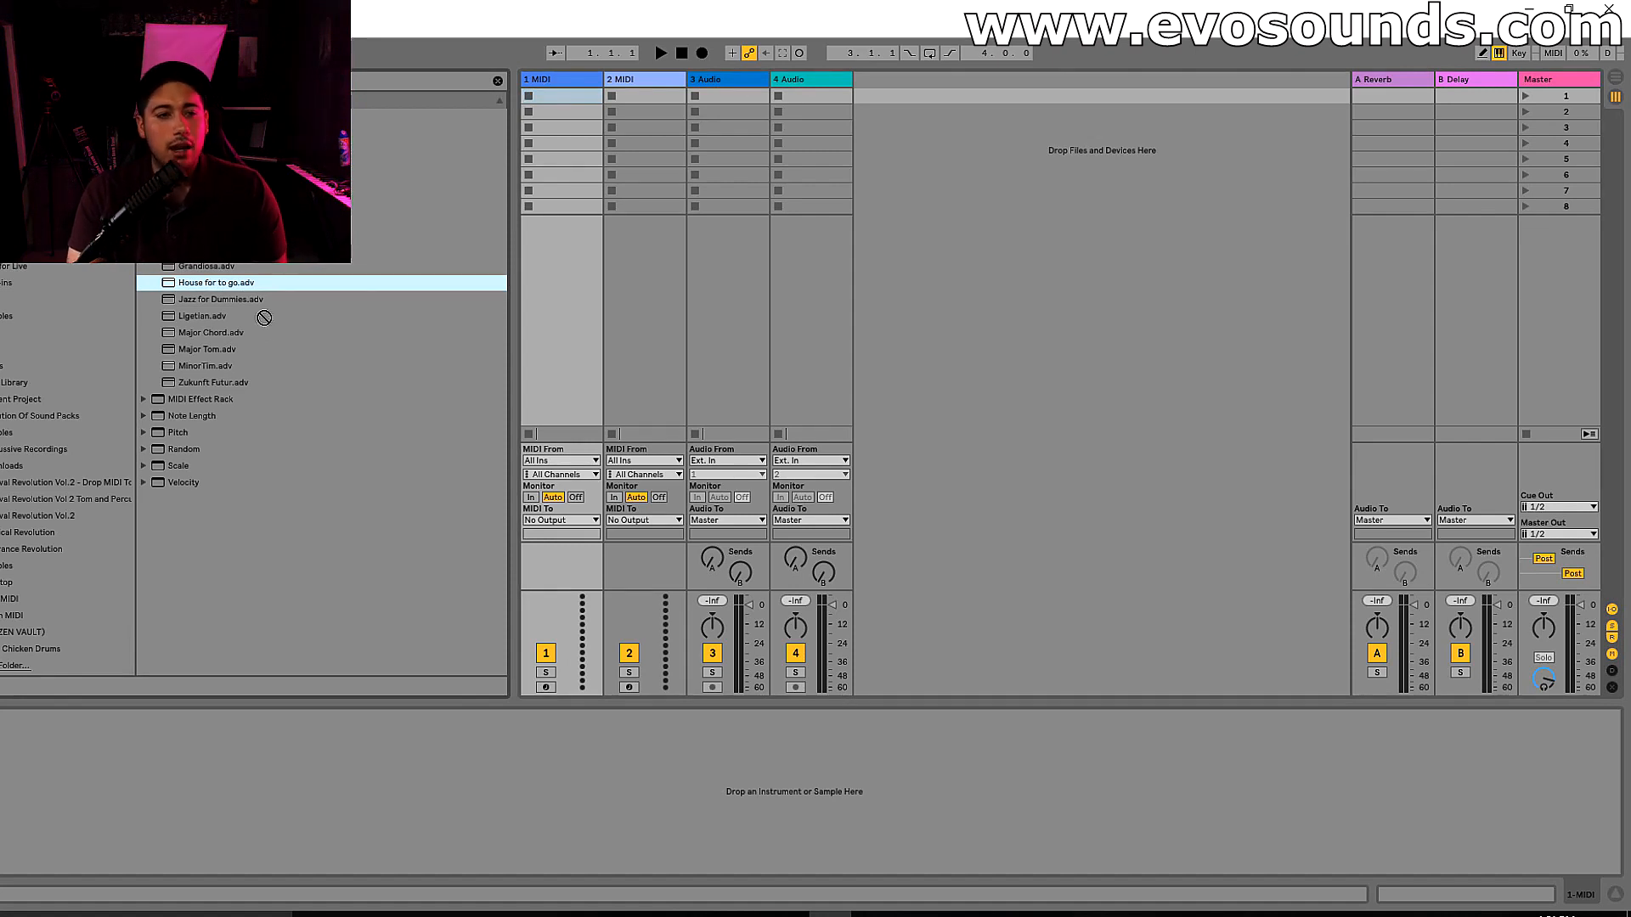
pyautogui.moveTo(264, 318); pyautogui.dragTo(181, 278)
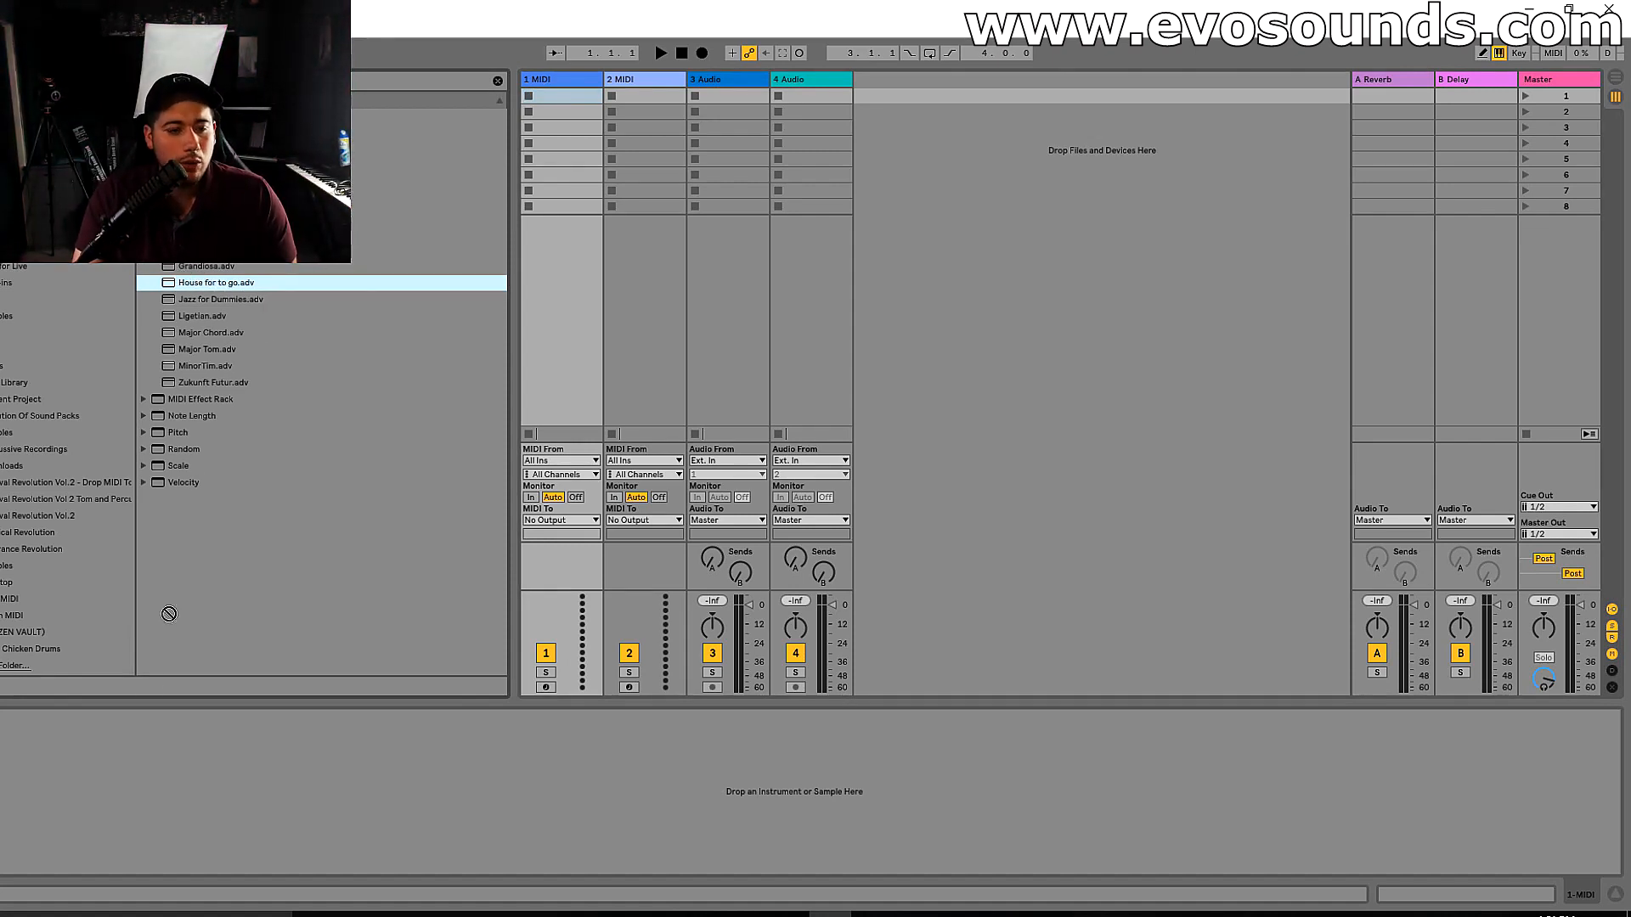
pyautogui.moveTo(169, 613); pyautogui.dragTo(145, 779)
# - Load the Serum_x64 plugin after the chord device and arm its track for recording
pyautogui.click(32, 287)
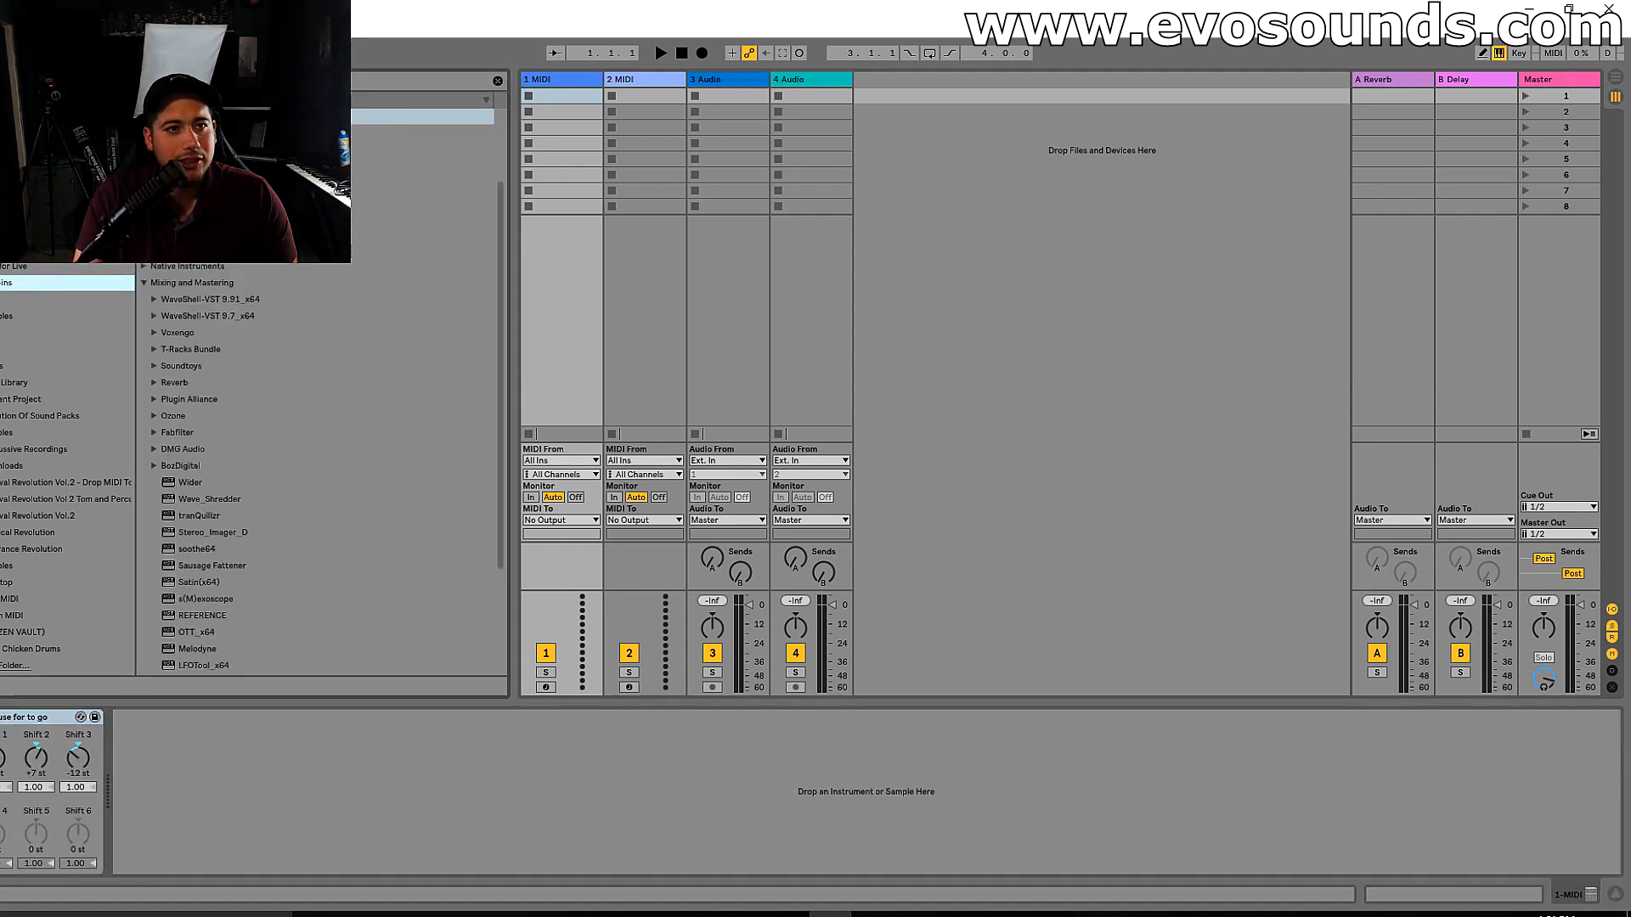
pyautogui.moveTo(212, 134); pyautogui.dragTo(243, 793)
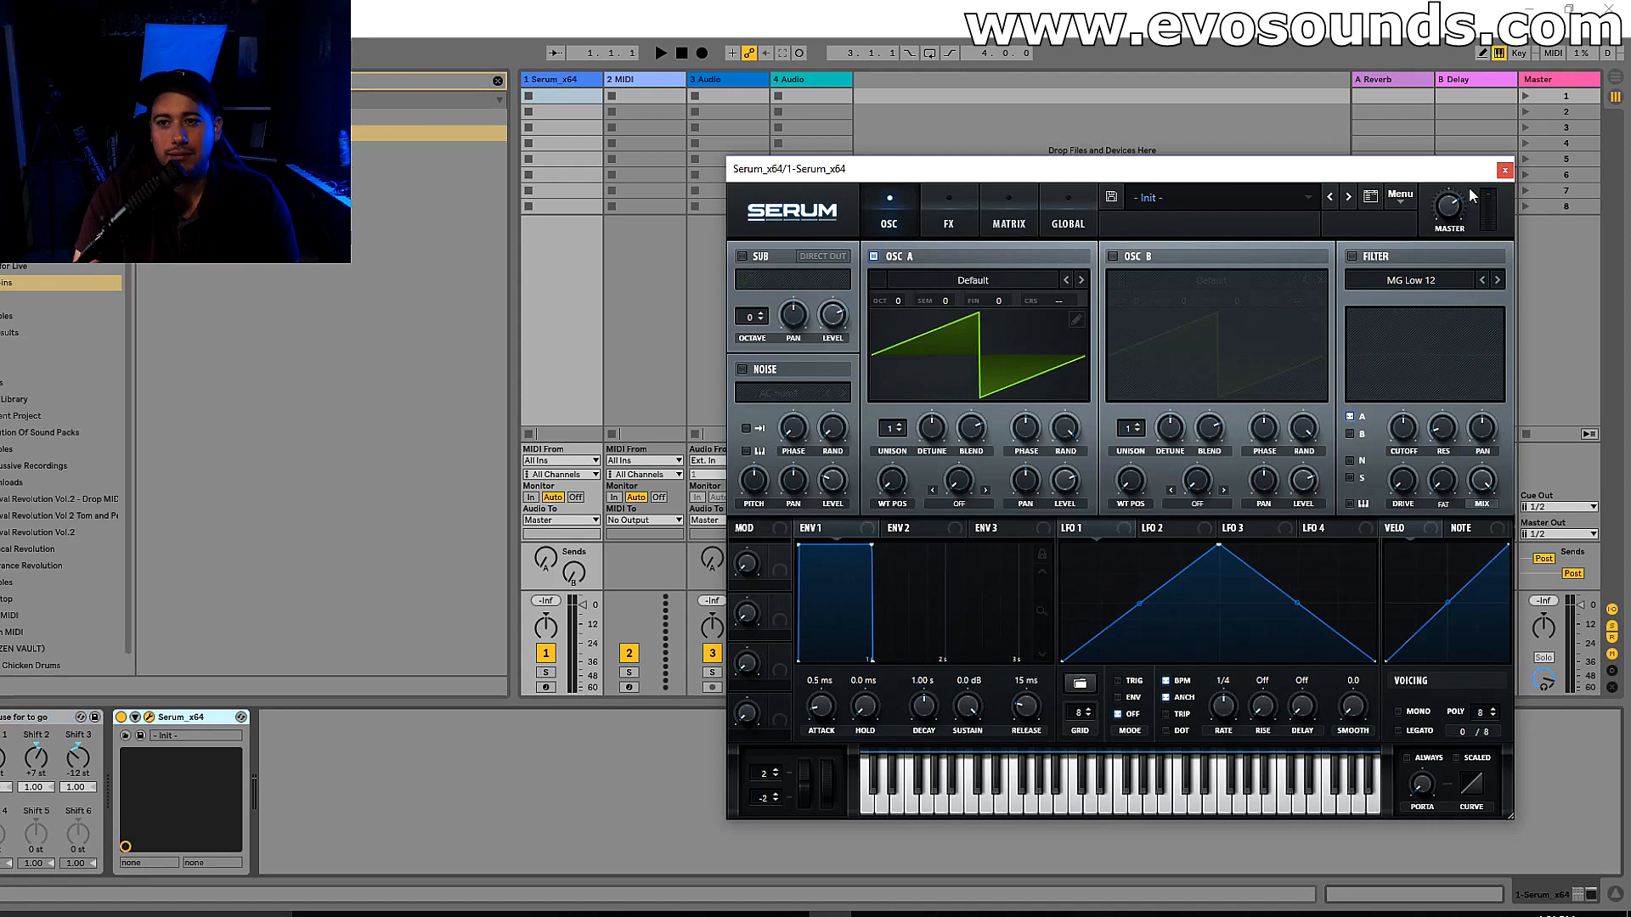
pyautogui.click(548, 693)
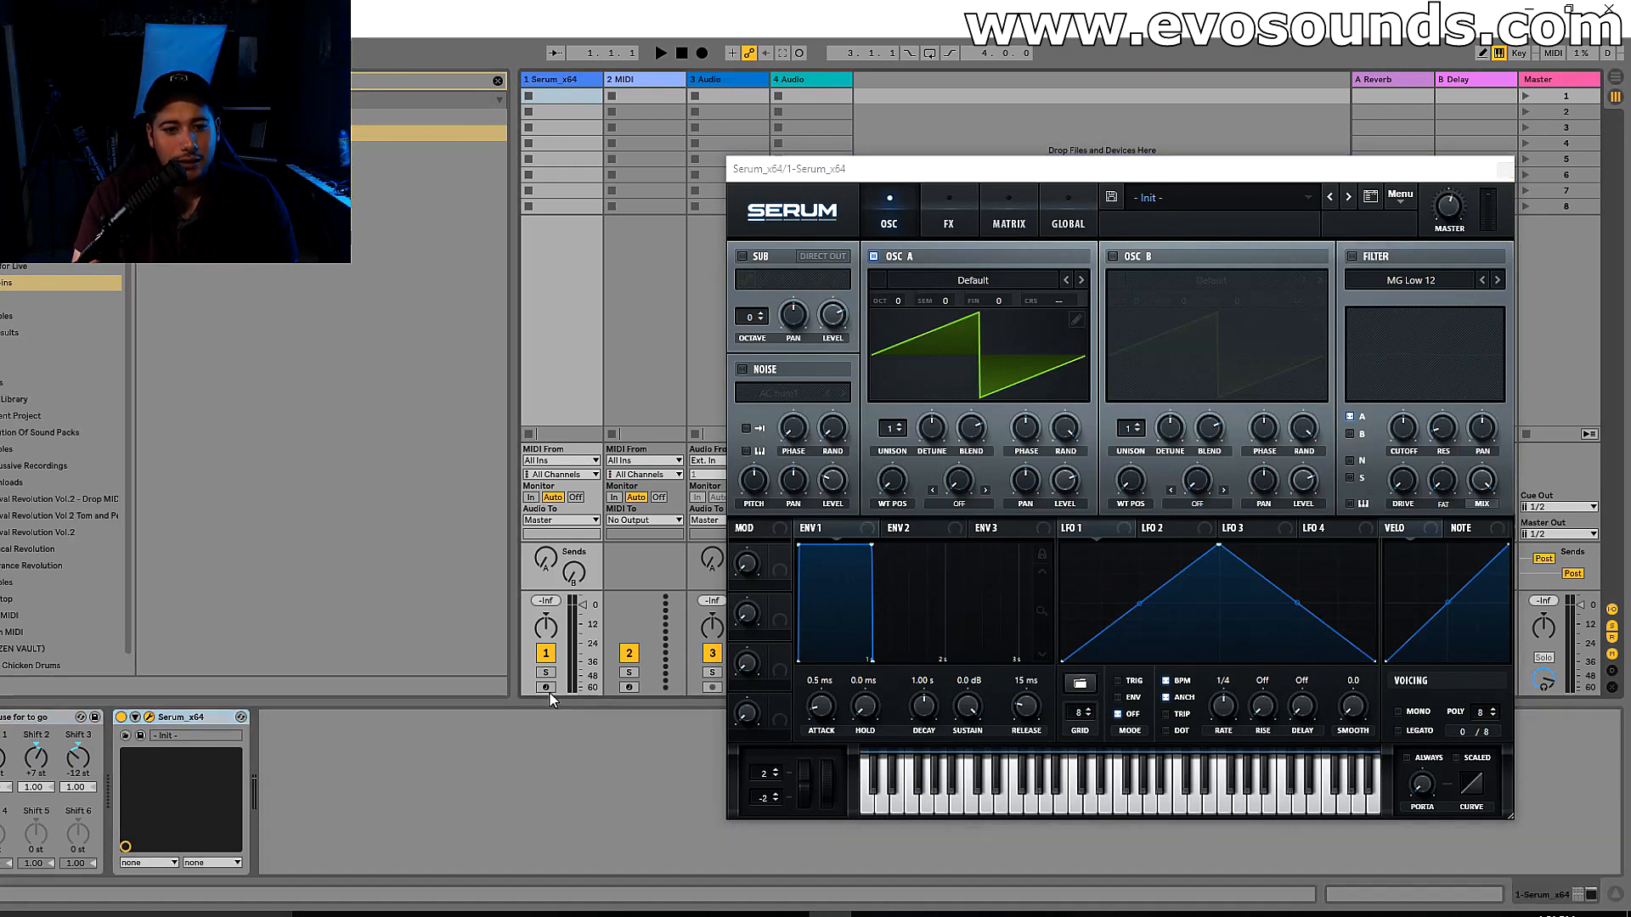
# - Audition the initial Serum sound through the chord device by playing notes in different keyboard octaves
pyautogui.press('f')
pyautogui.press('x')
pyautogui.press('f')
pyautogui.press('a')
pyautogui.press('w')
pyautogui.press('z')
pyautogui.press('a')
pyautogui.press('f')
pyautogui.press('a')
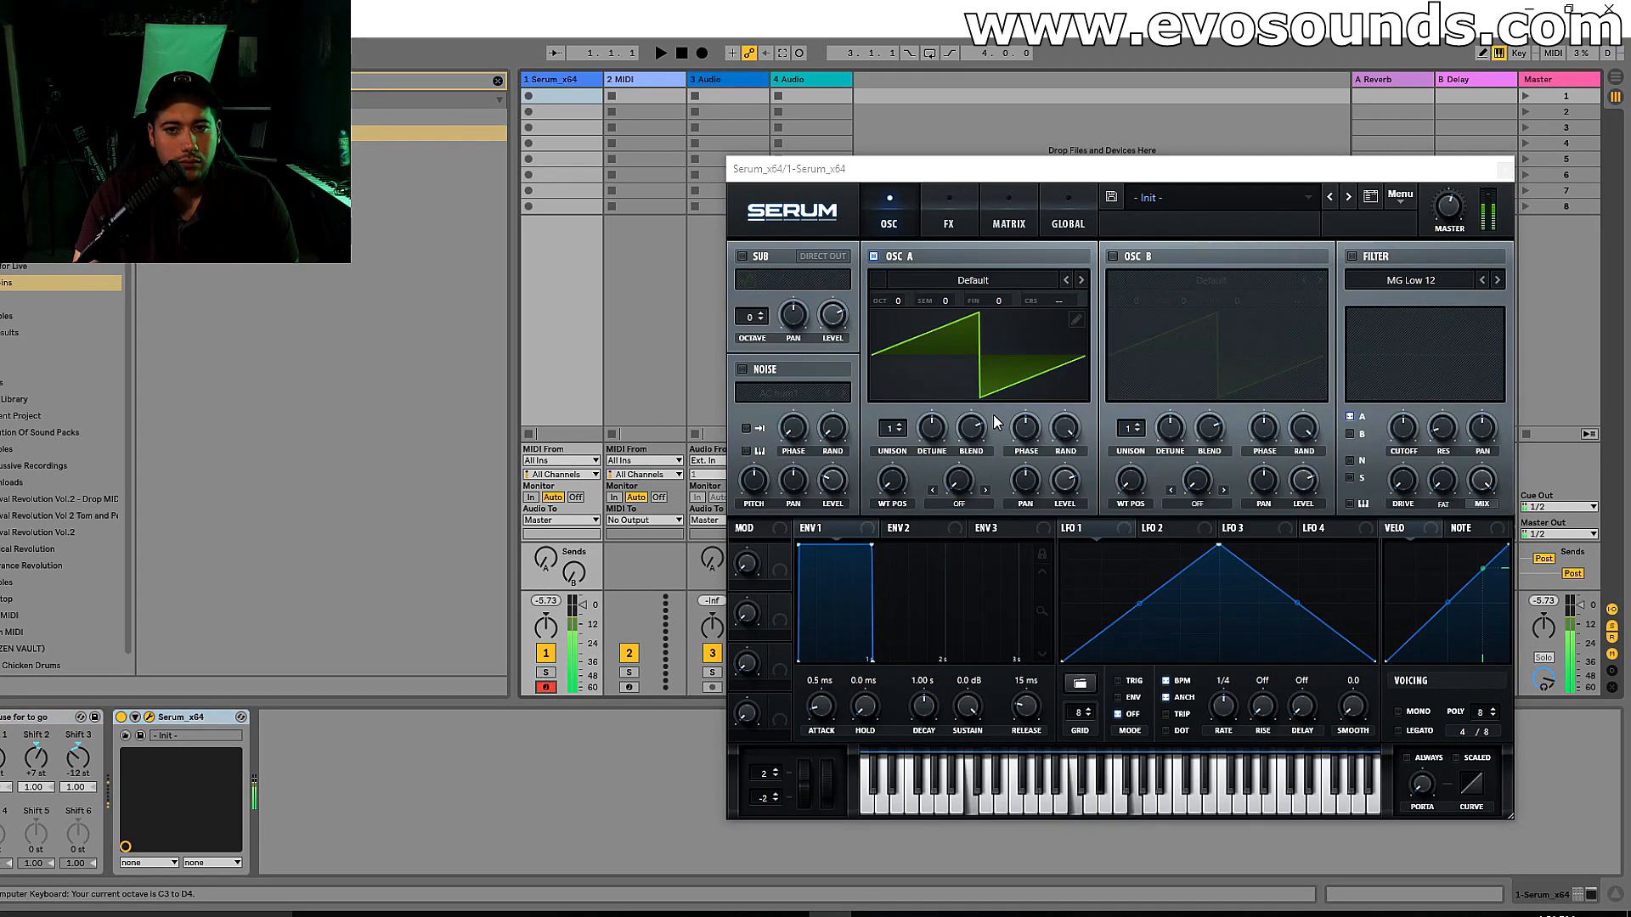
# - Set OSC A's unison to 12 voices and play a test chord
pyautogui.moveTo(887, 169); pyautogui.dragTo(697, 176)
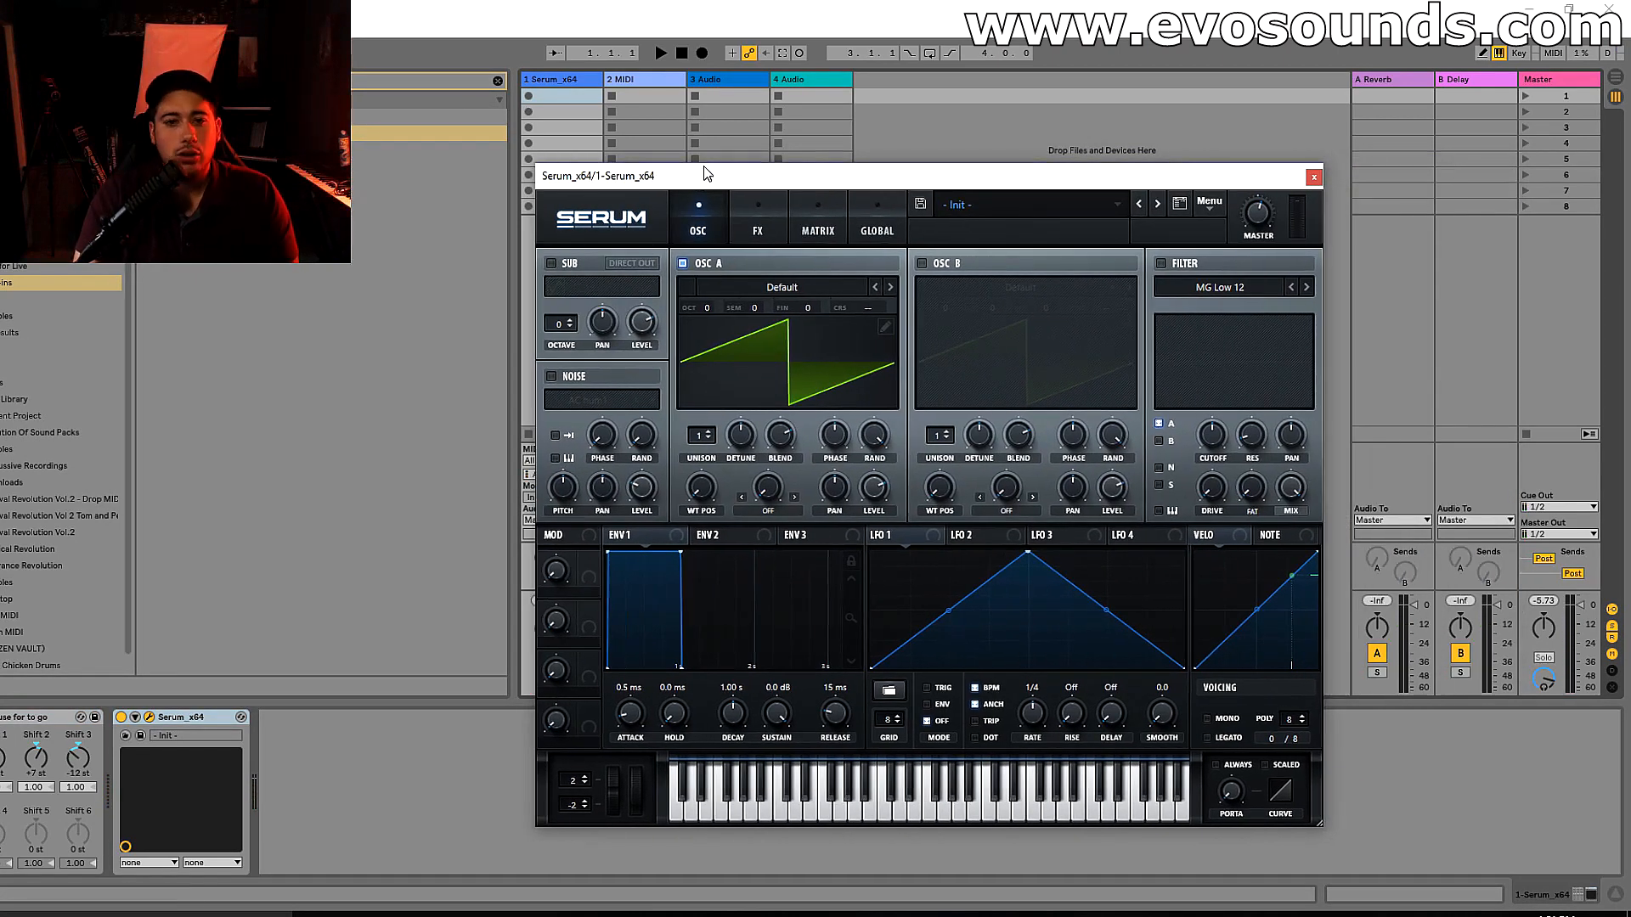
pyautogui.moveTo(705, 433); pyautogui.dragTo(756, 405)
pyautogui.press('f')
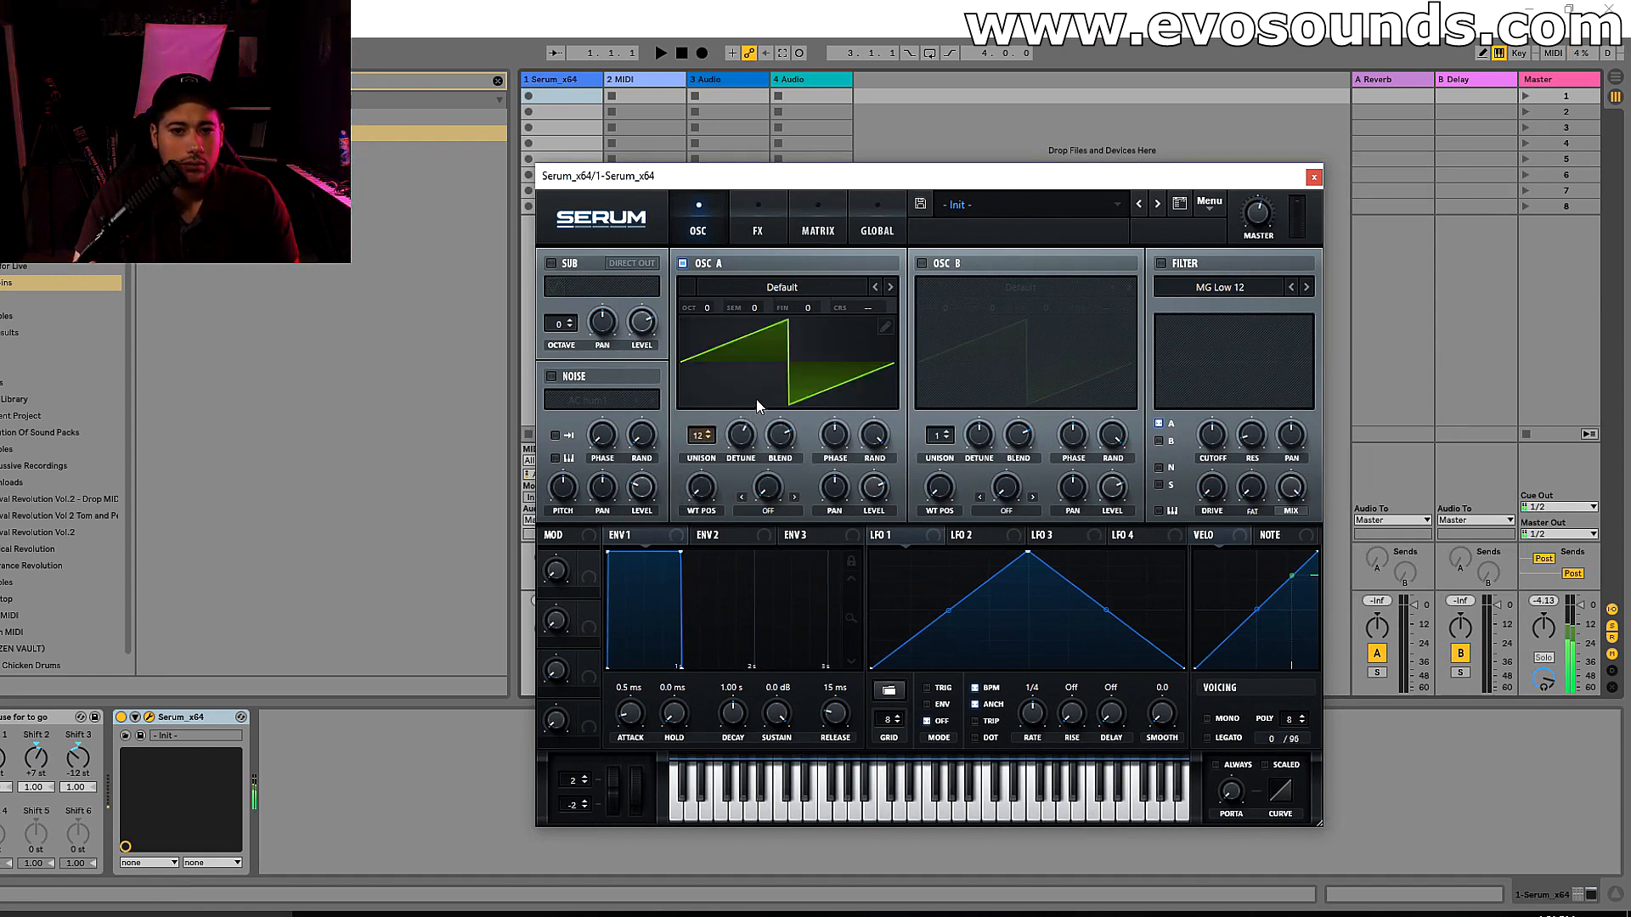
# - Enable OSC B, set its unison to 11 voices and lower its octave to -2
pyautogui.click(922, 263)
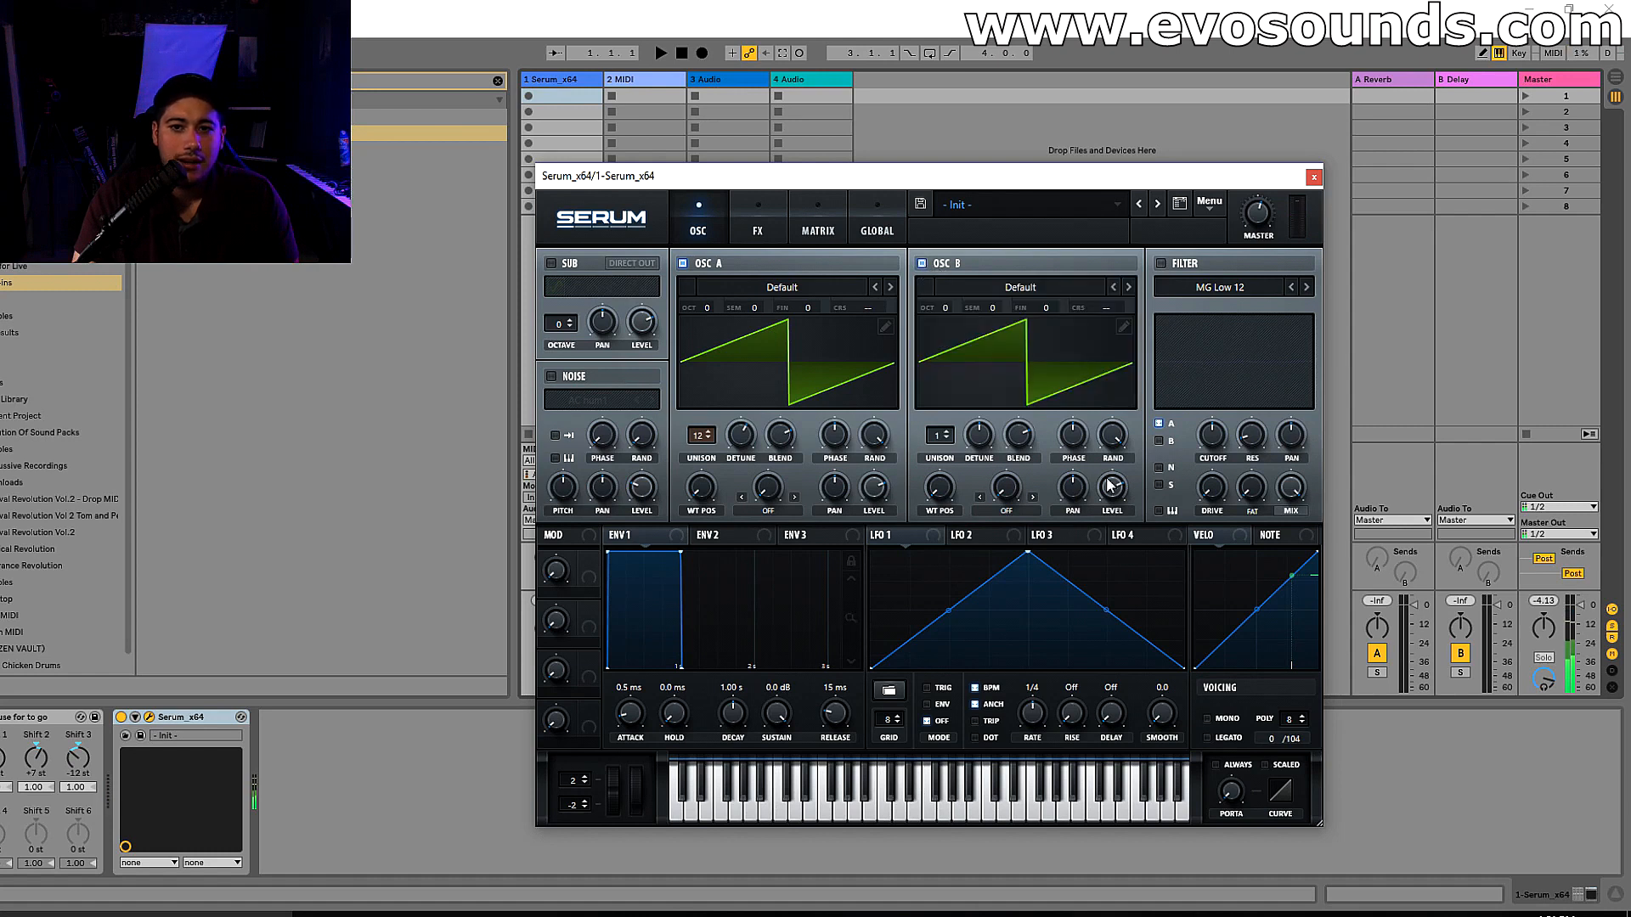
pyautogui.moveTo(938, 435); pyautogui.dragTo(1022, 369)
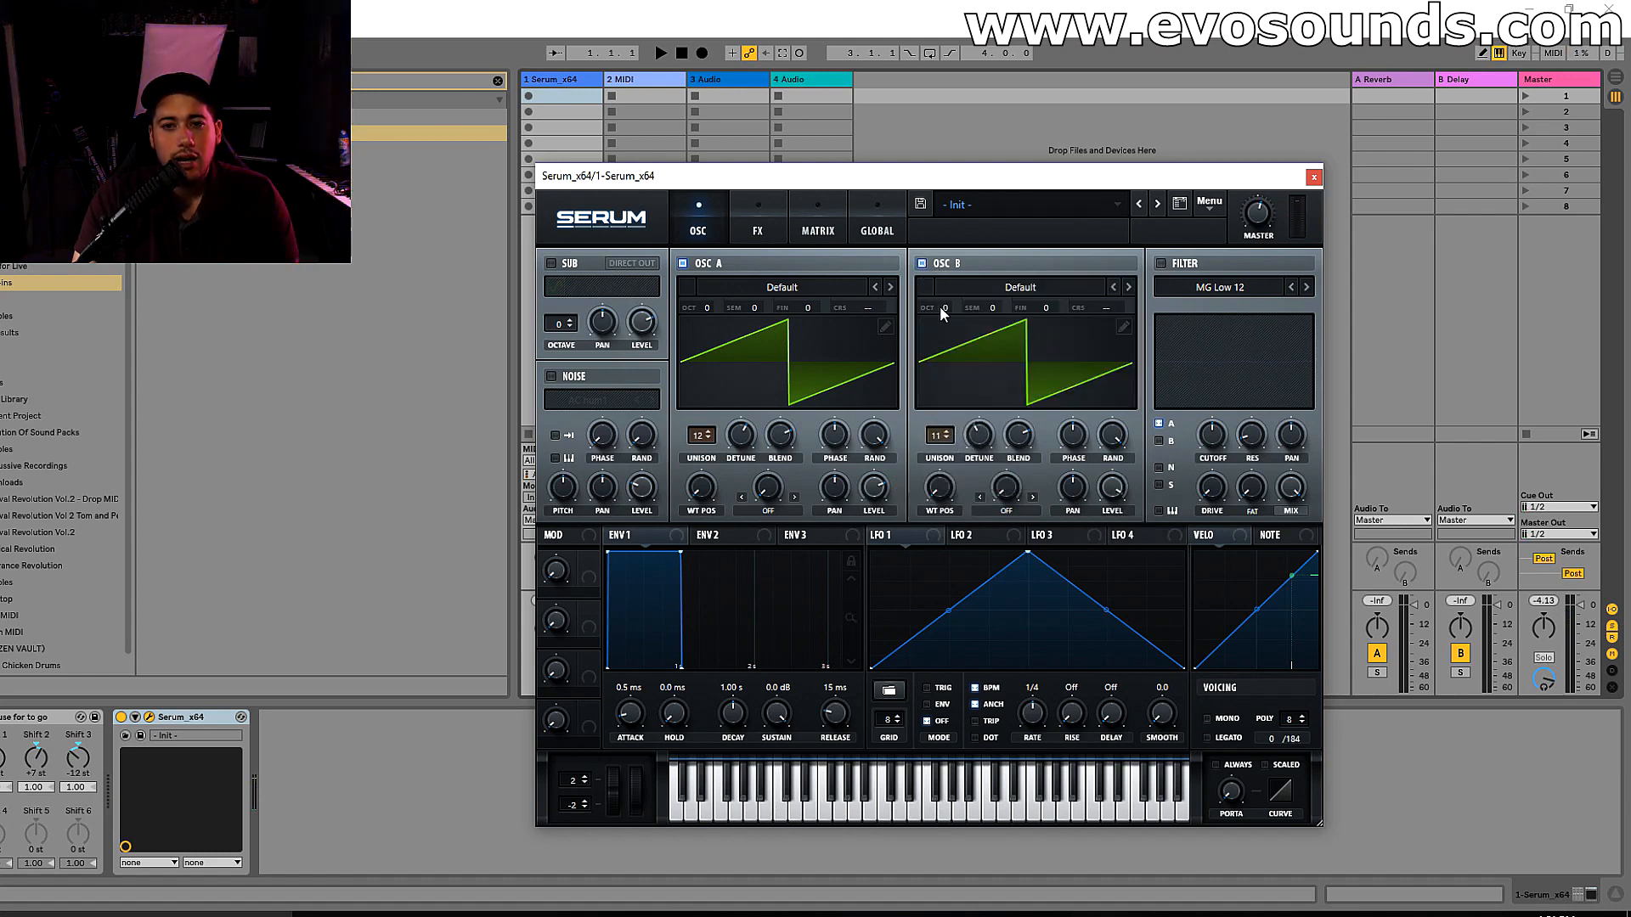
pyautogui.moveTo(939, 308); pyautogui.dragTo(959, 299)
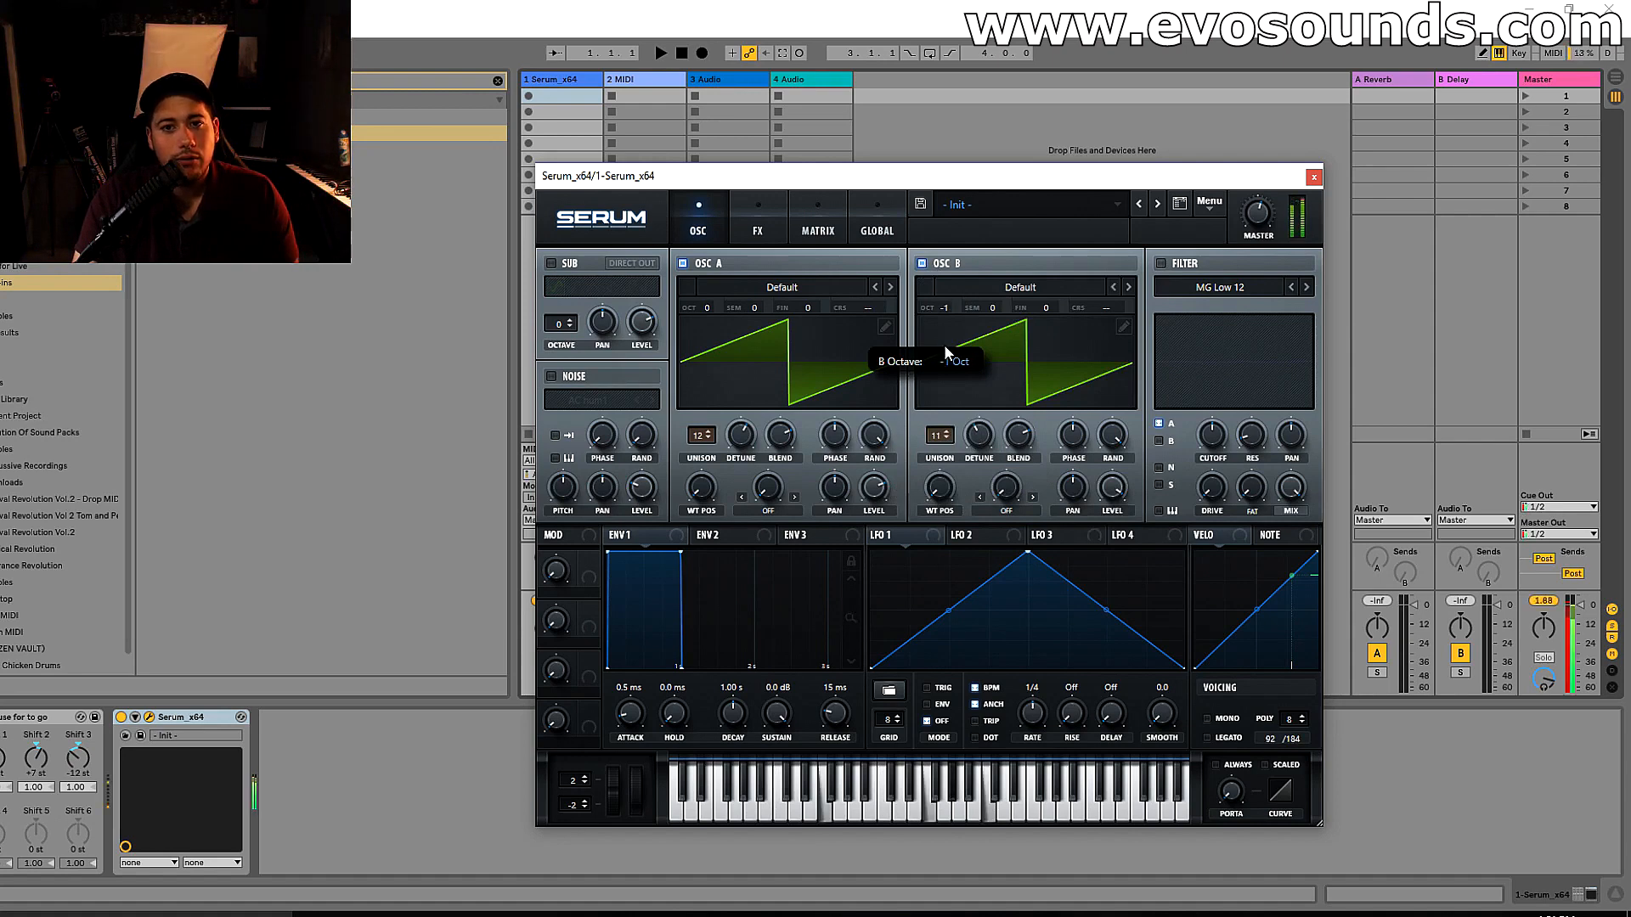
pyautogui.moveTo(944, 344); pyautogui.dragTo(936, 373)
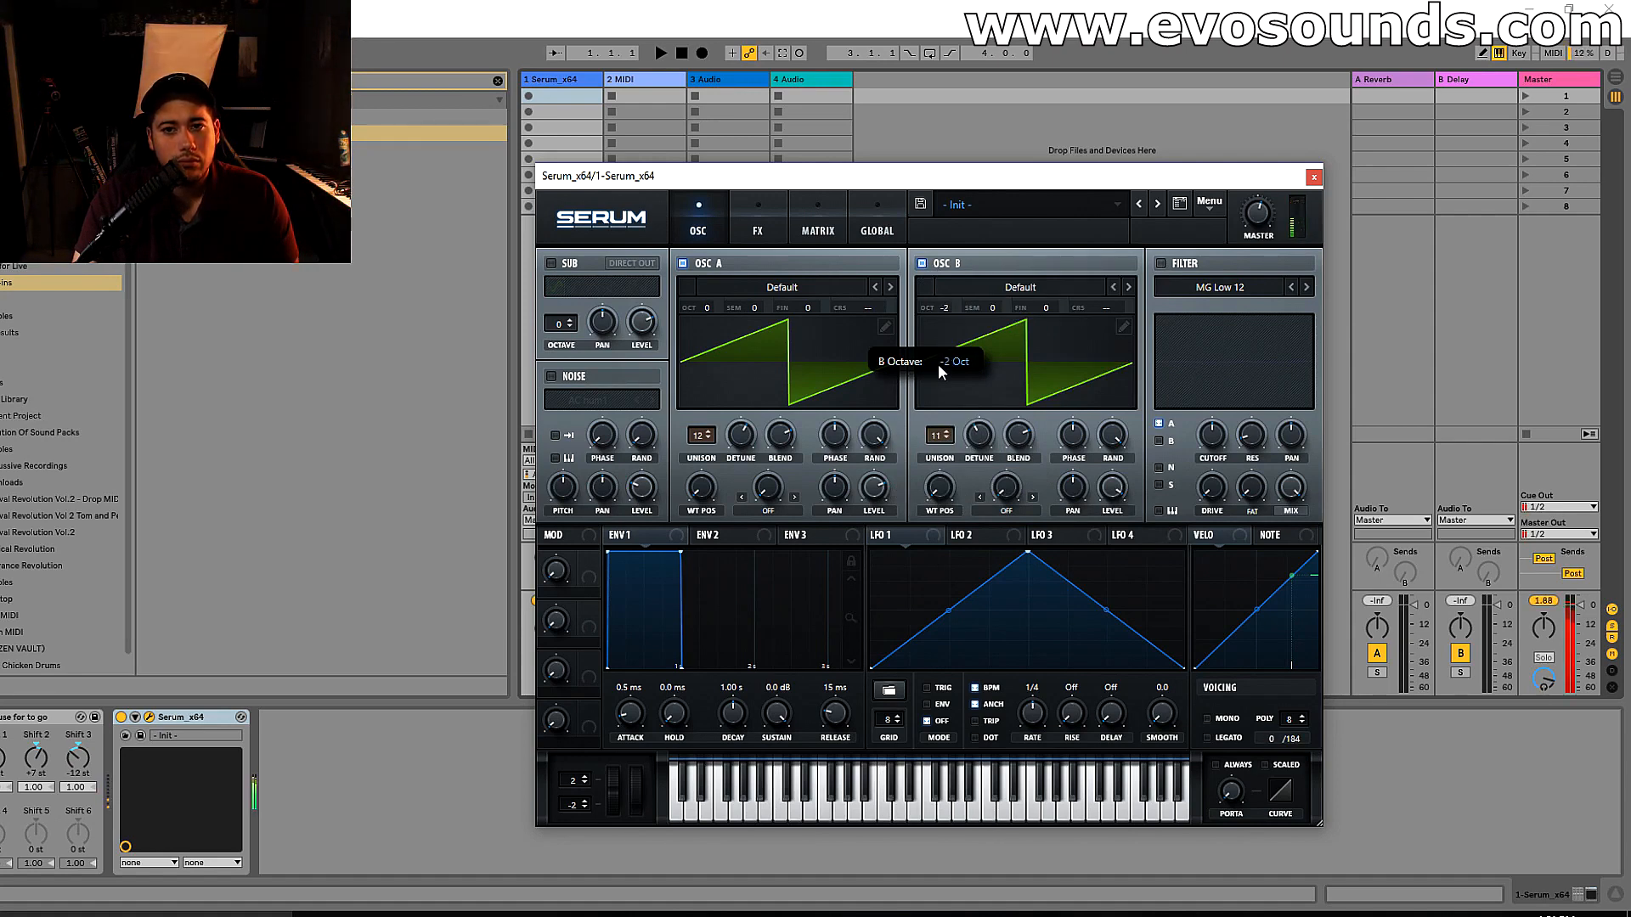
# - Try OSC B at octave +2
pyautogui.moveTo(1116, 175); pyautogui.dragTo(1234, 164)
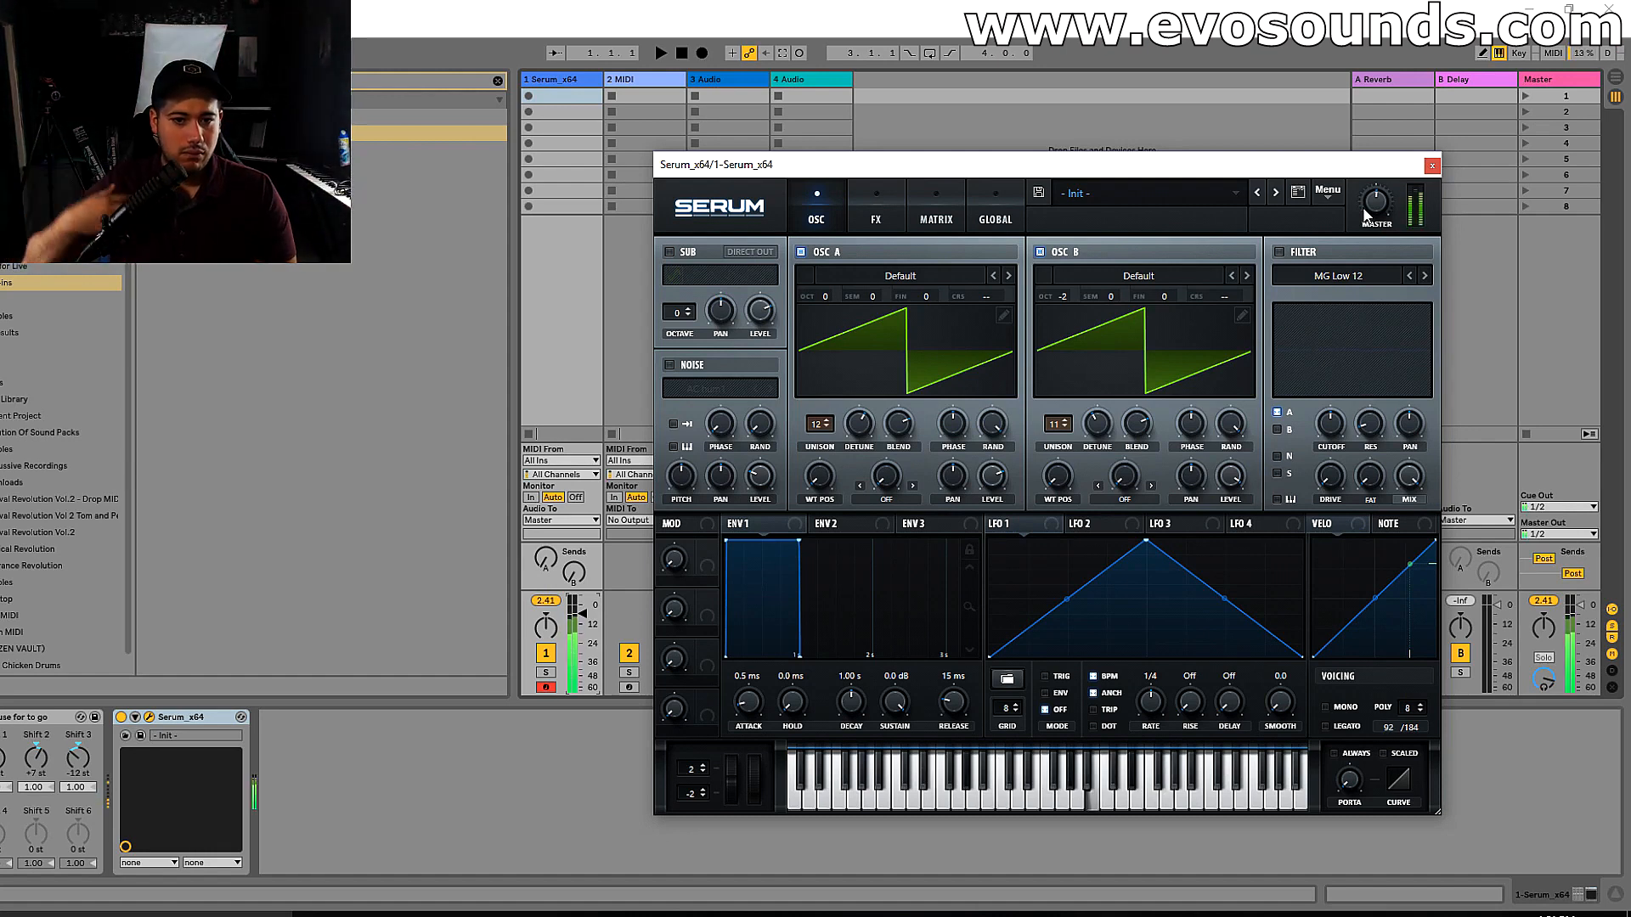
pyautogui.moveTo(1068, 303); pyautogui.dragTo(1118, 243)
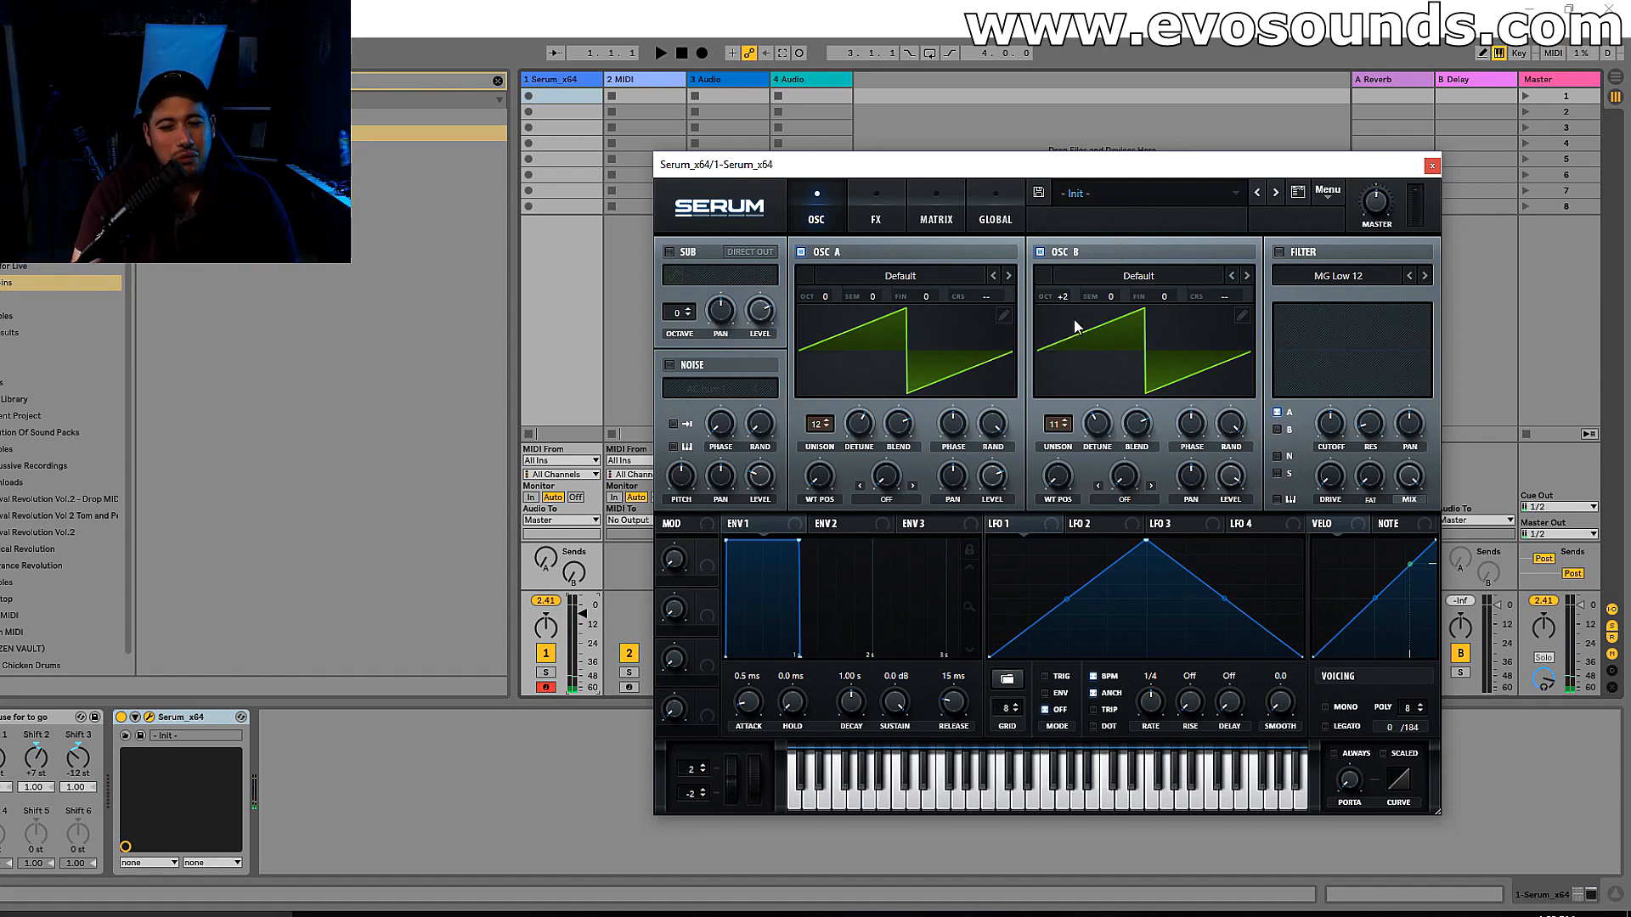
# - Enable the MG Low 12 filter on both oscillators with a low cutoff modulated by ENV 1, and set ENV 1's sustain to -oo dB
pyautogui.click(1279, 252)
pyautogui.moveTo(1331, 432); pyautogui.dragTo(1327, 510)
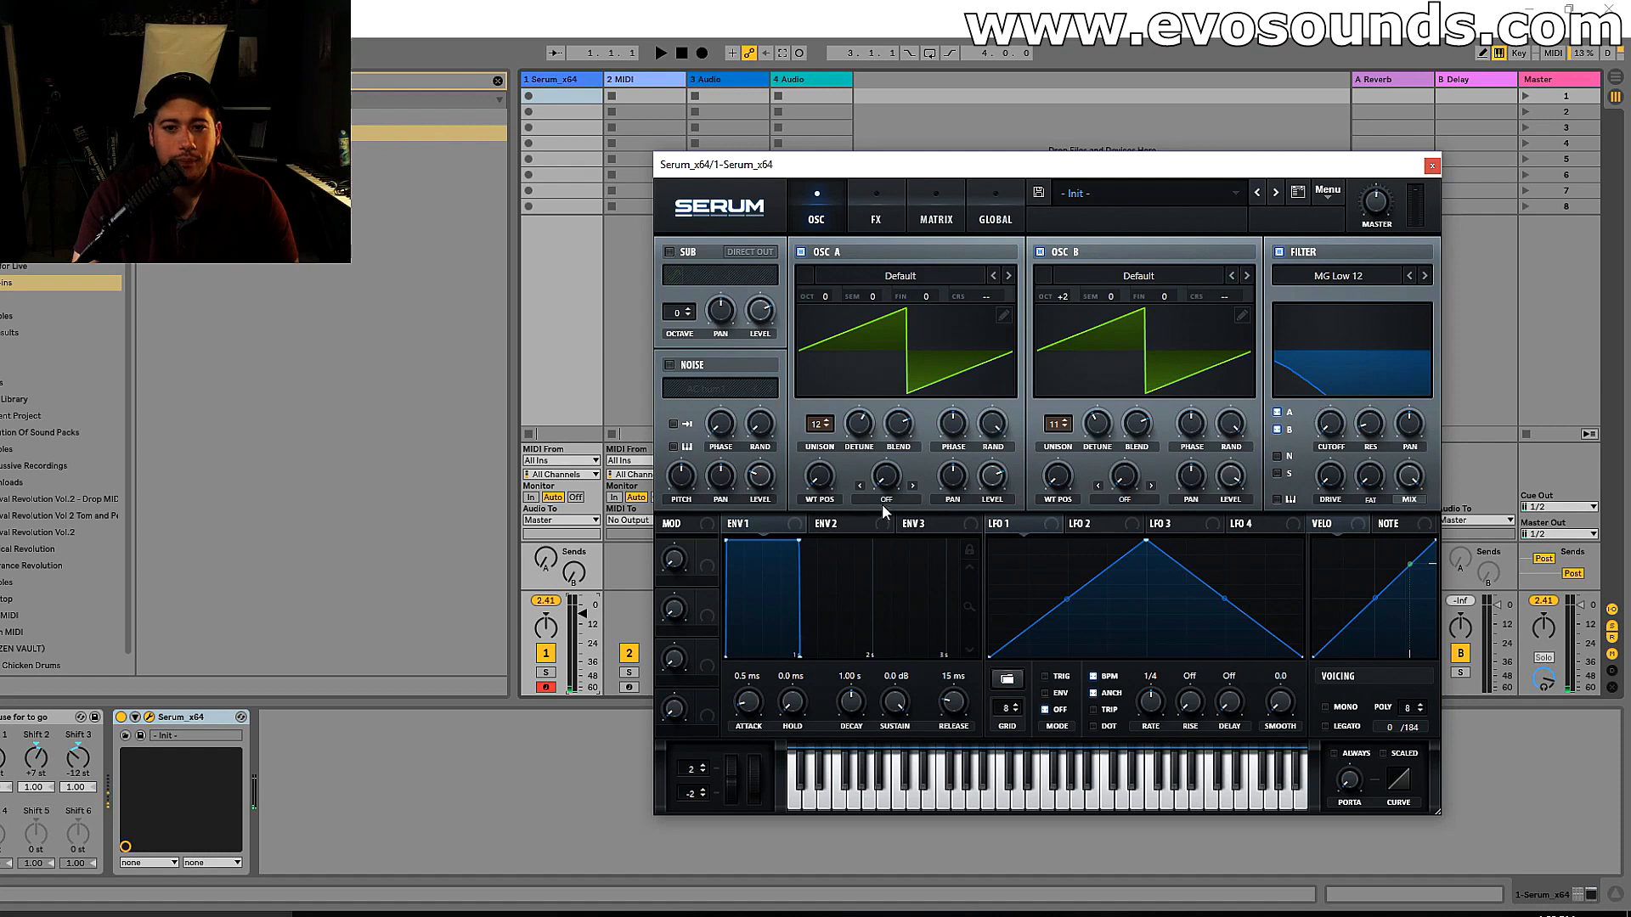
pyautogui.moveTo(892, 707); pyautogui.dragTo(892, 764)
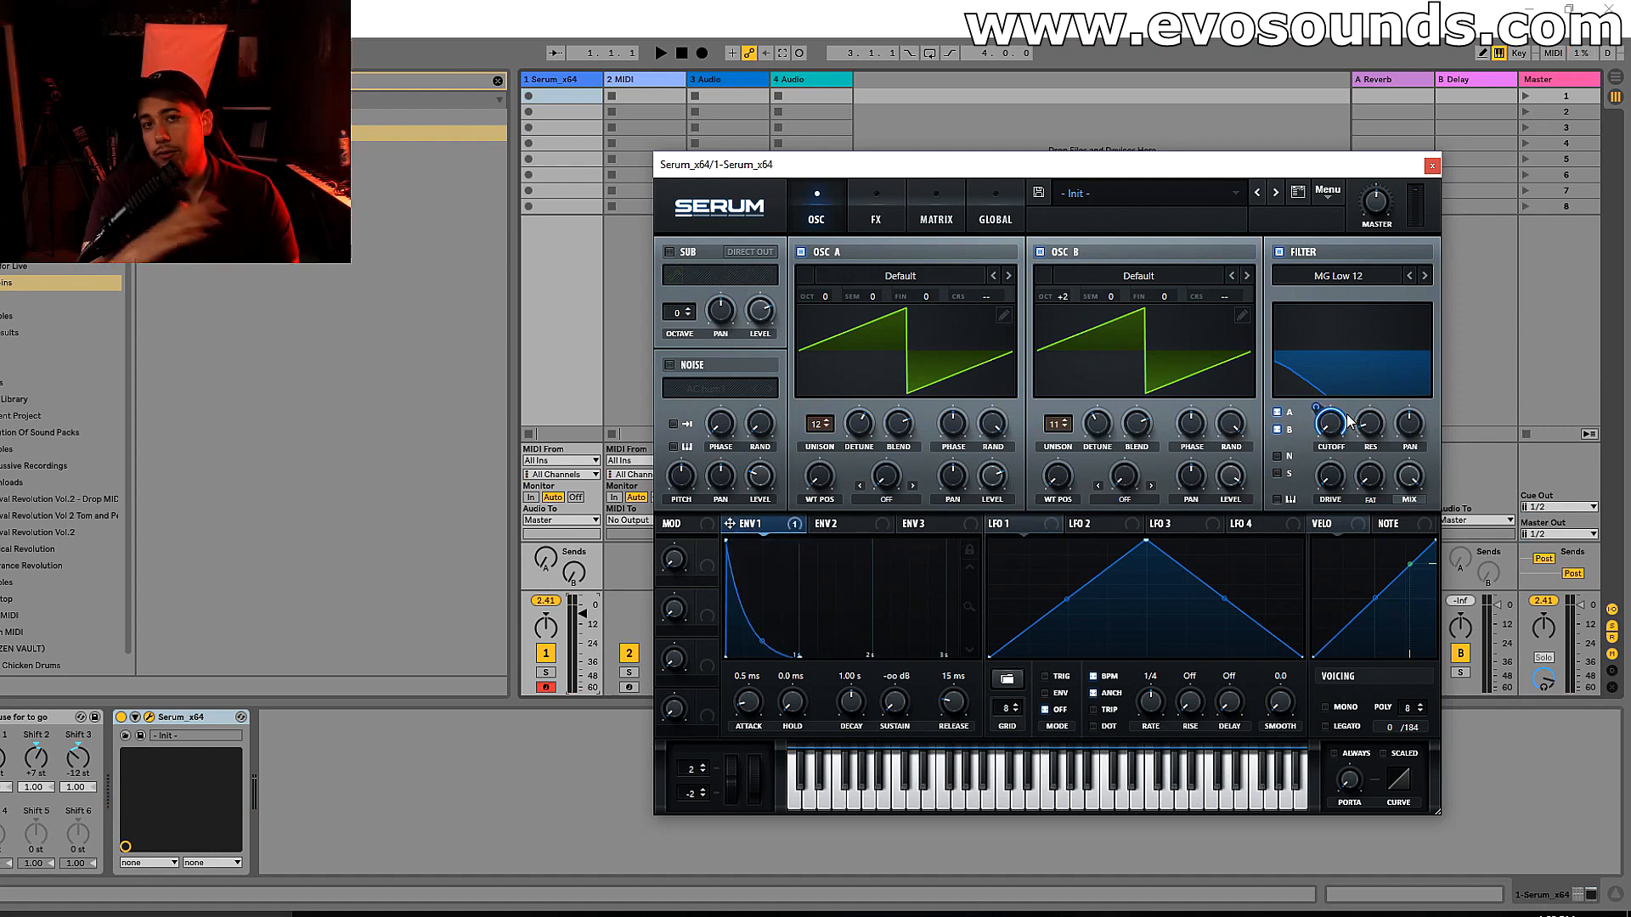
pyautogui.press('z')
pyautogui.press('f')
pyautogui.press('a')
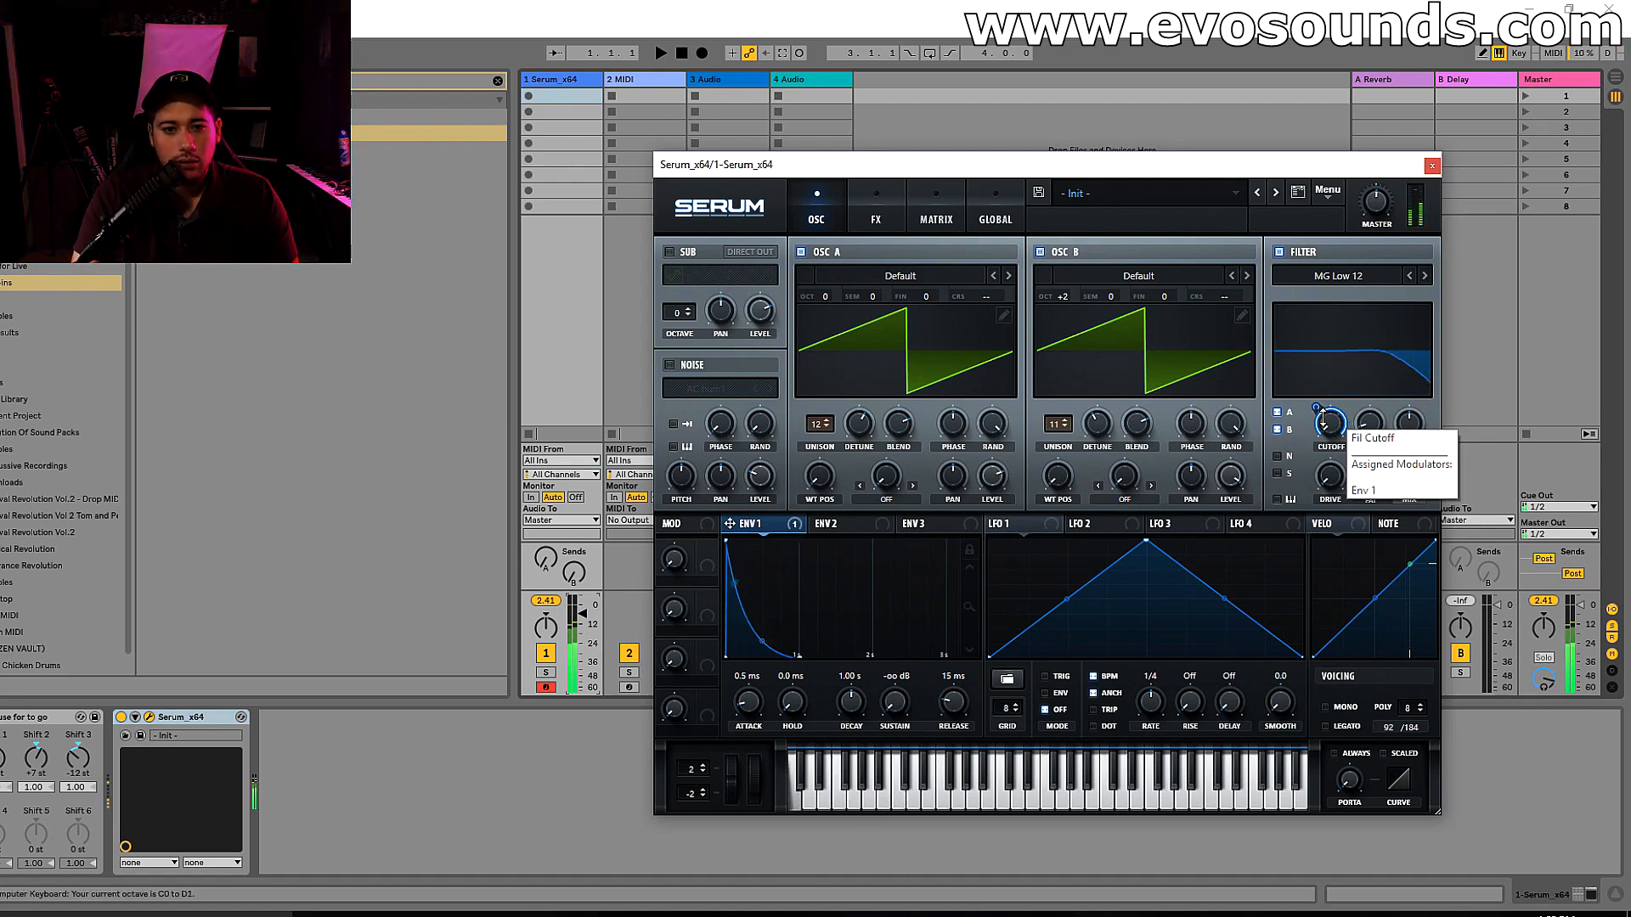
# - Raise the computer keyboard's octave range and set OSC B's octave back to -2
pyautogui.press('x')
pyautogui.press('x')
pyautogui.moveTo(1082, 289); pyautogui.dragTo(1038, 359)
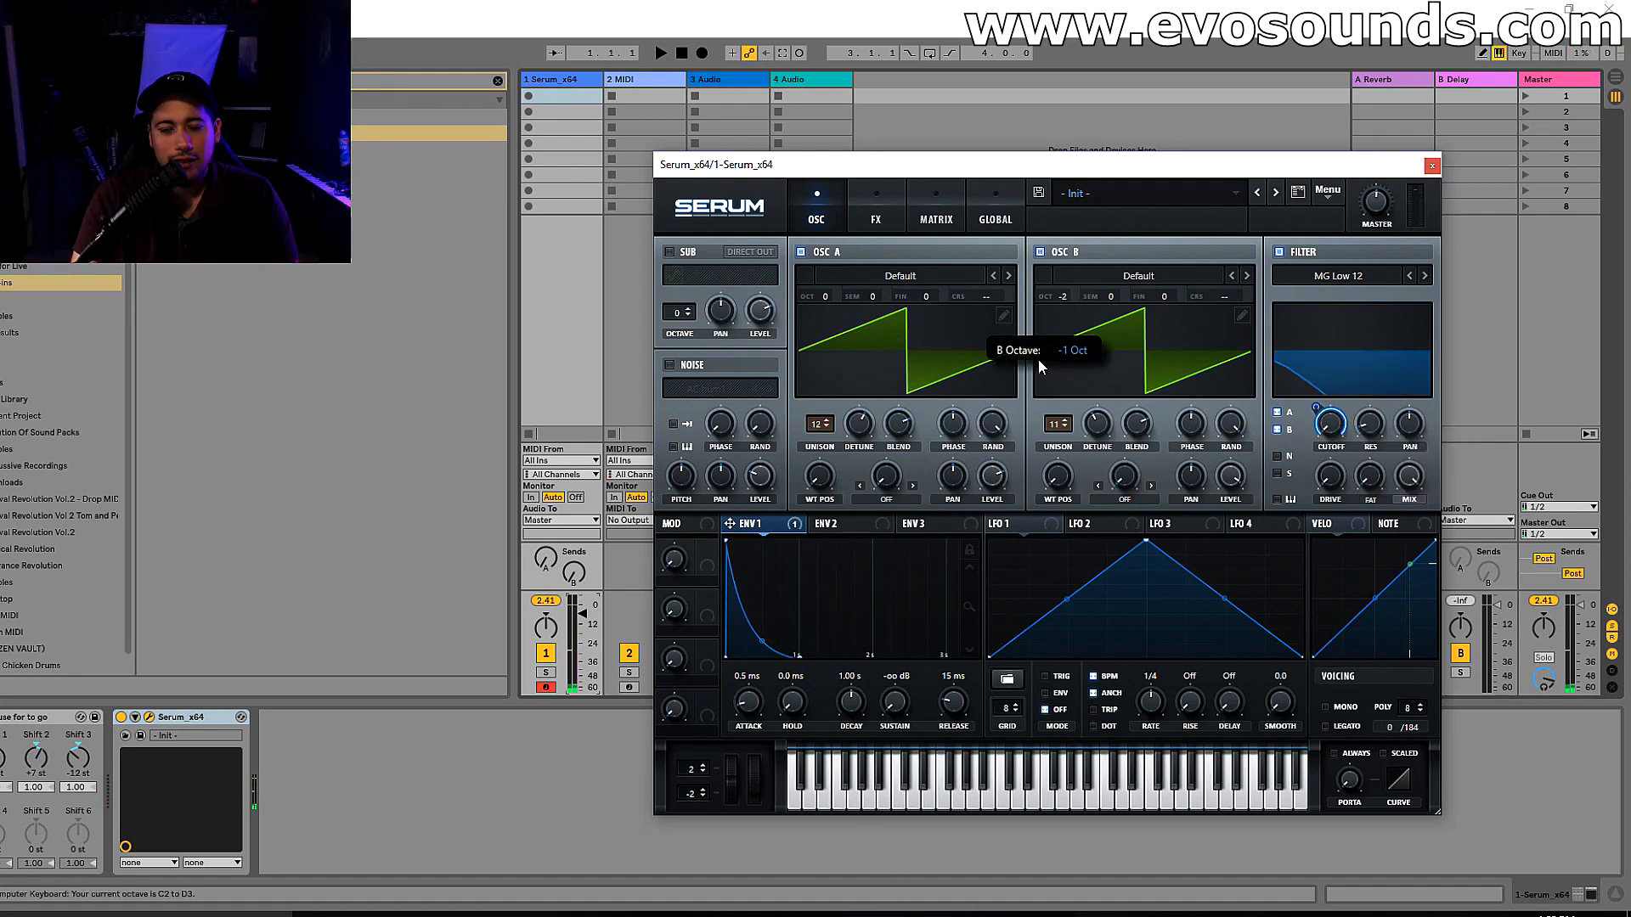
# - Raise the Serum track's volume slightly while playing test chords
pyautogui.press('a')
pyautogui.press('a')
pyautogui.press('x')
pyautogui.press('a')
pyautogui.moveTo(572, 613); pyautogui.dragTo(571, 604)
pyautogui.press('a')
pyautogui.press('f')
pyautogui.press('s')
pyautogui.press('s')
pyautogui.press('d')
pyautogui.press('f')
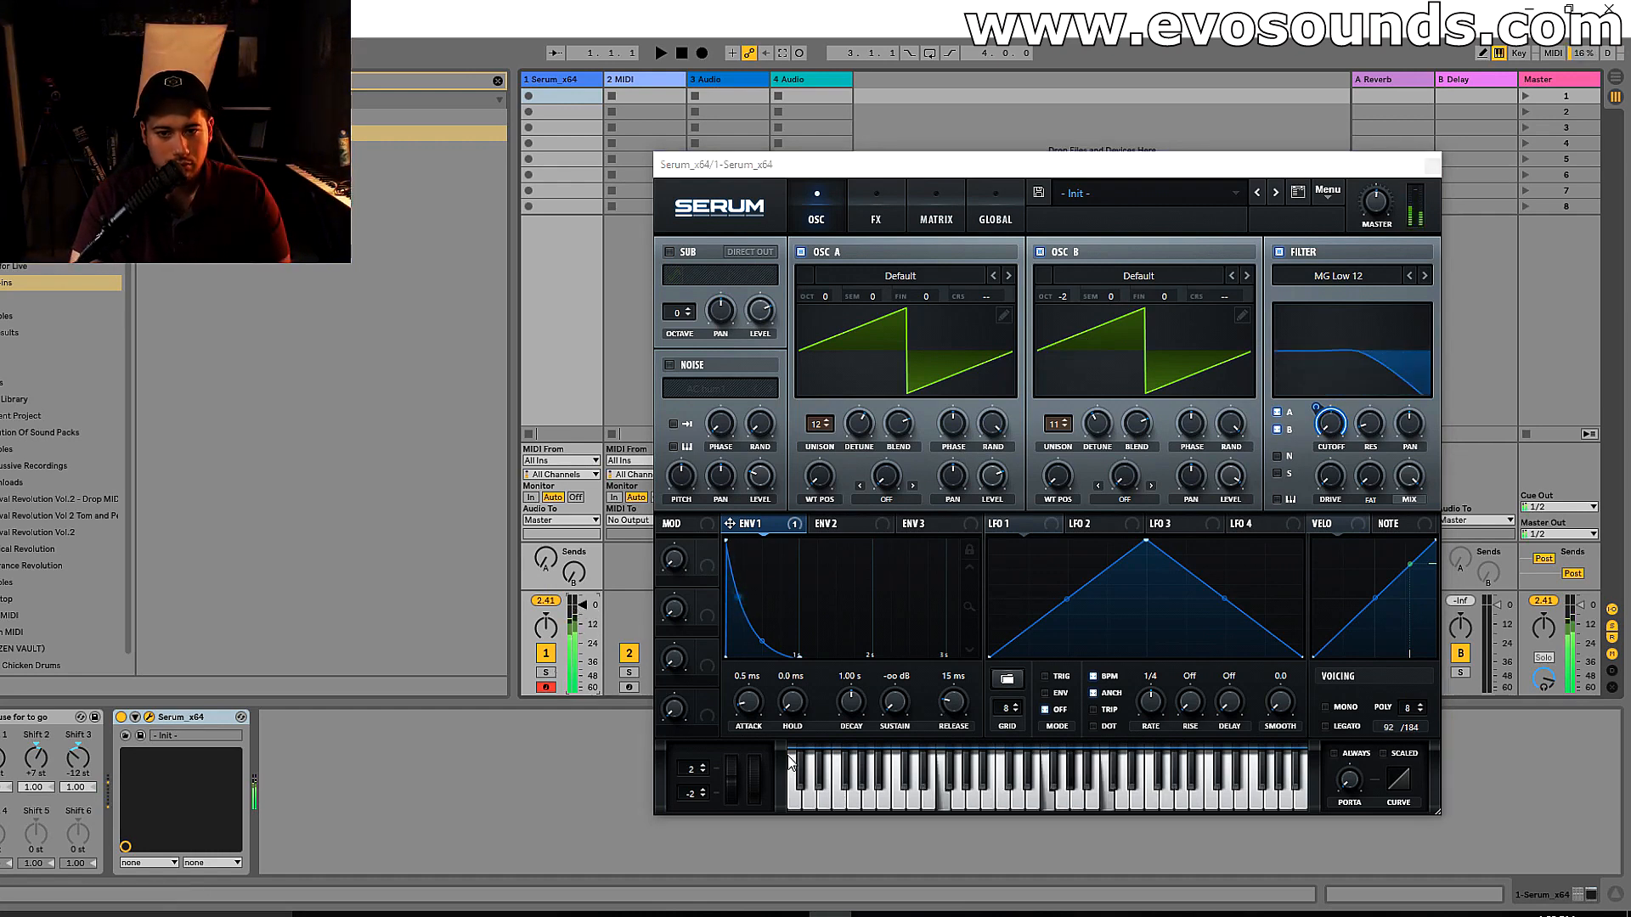
# - Lengthen ENV 1's decay to 1.86 s and audition the result with a few chords
pyautogui.moveTo(849, 720); pyautogui.dragTo(848, 712)
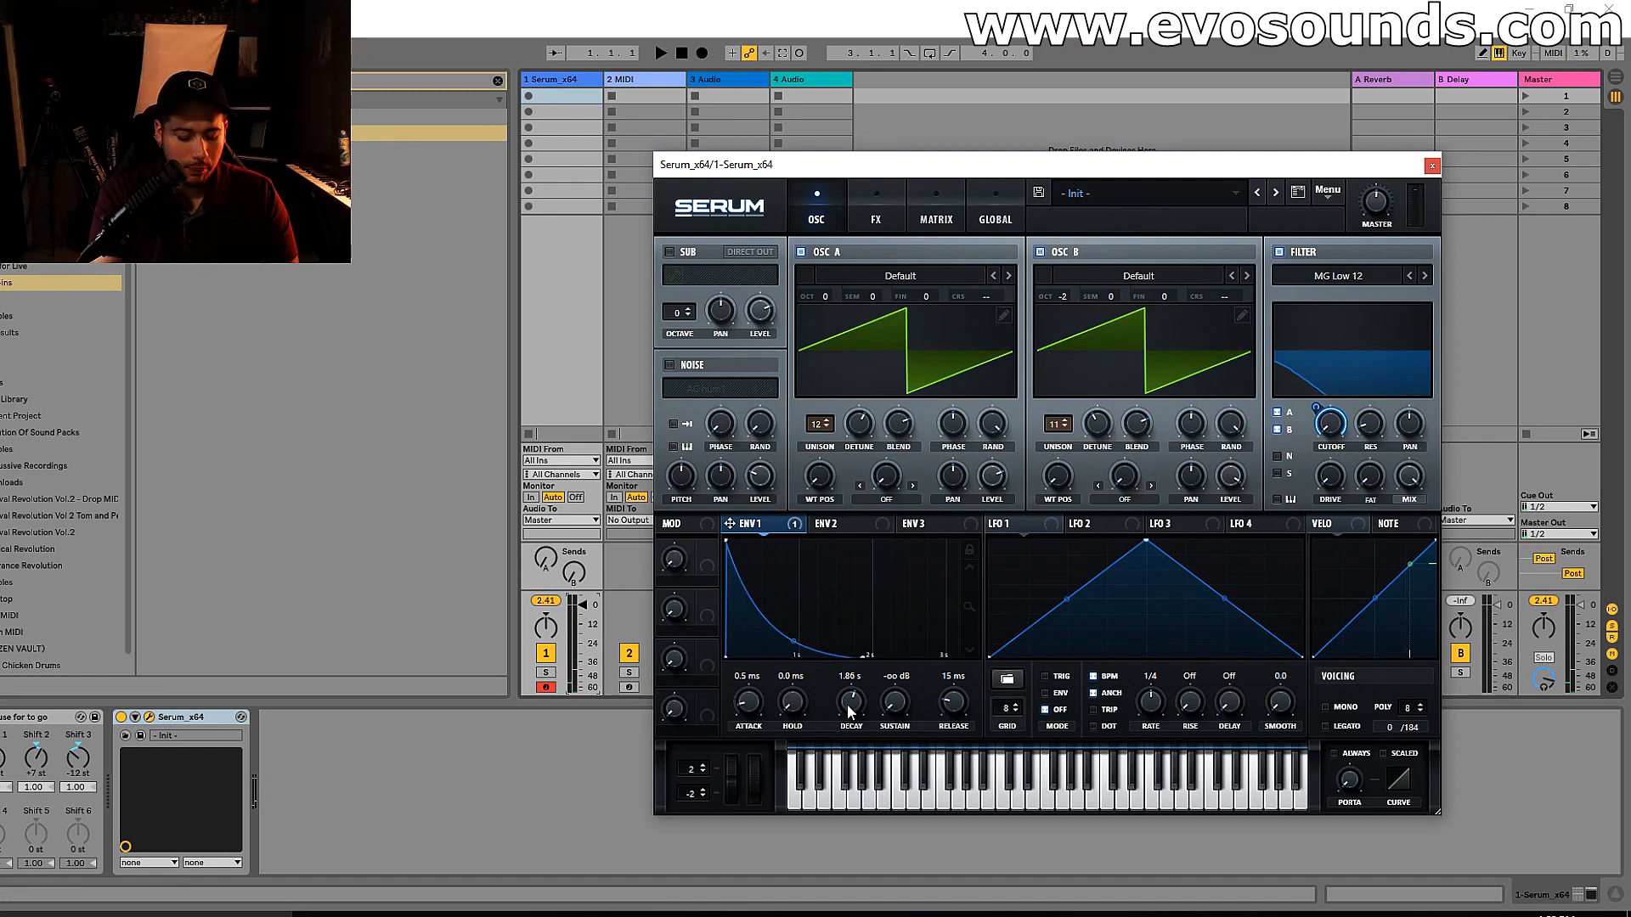
pyautogui.press('a')
pyautogui.press('s')
pyautogui.press('d')
pyautogui.press('s')
pyautogui.press('f')
# - Add a Downsample distortion effect with 14% drive and compare the sound with the effect bypassed
pyautogui.click(876, 208)
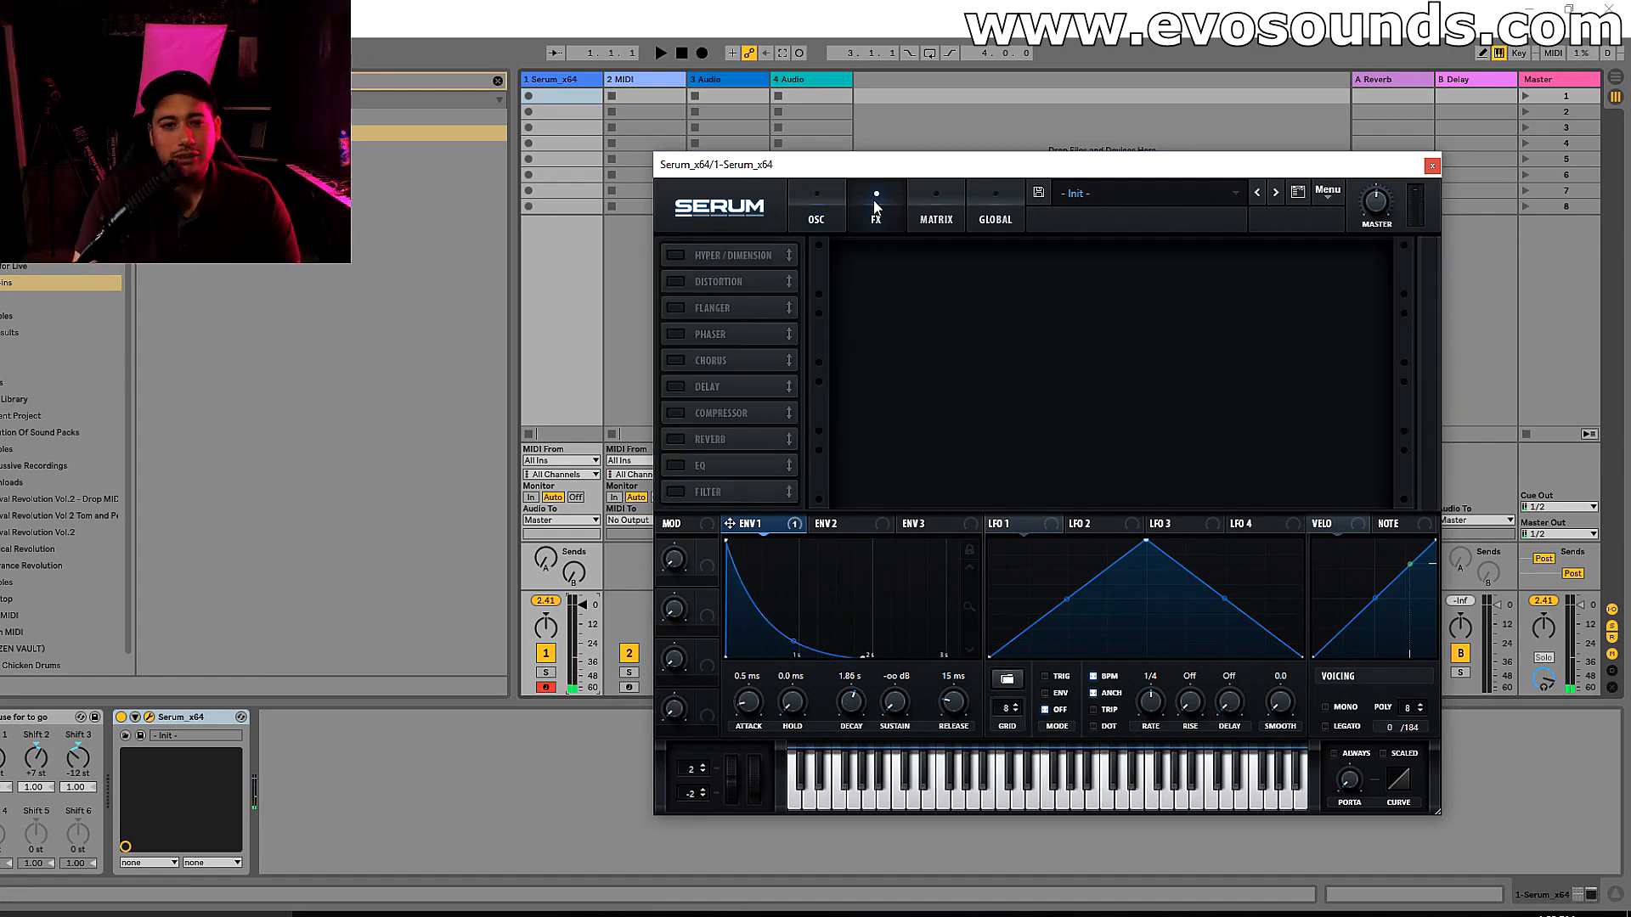
pyautogui.click(683, 282)
pyautogui.click(929, 268)
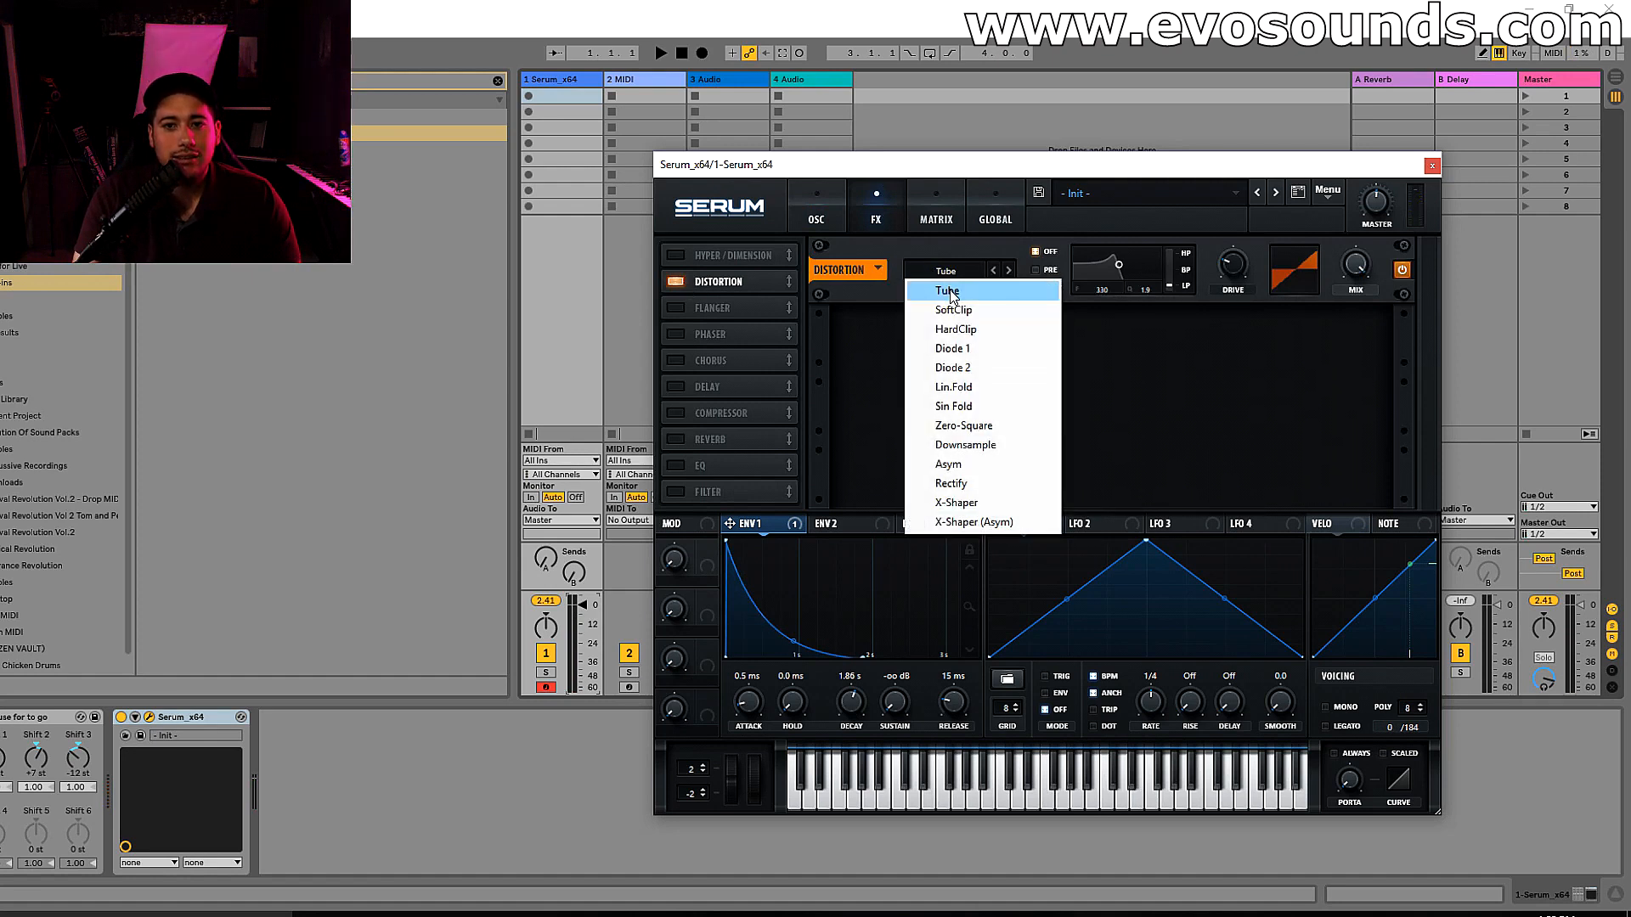
pyautogui.click(1011, 444)
pyautogui.moveTo(1215, 278)
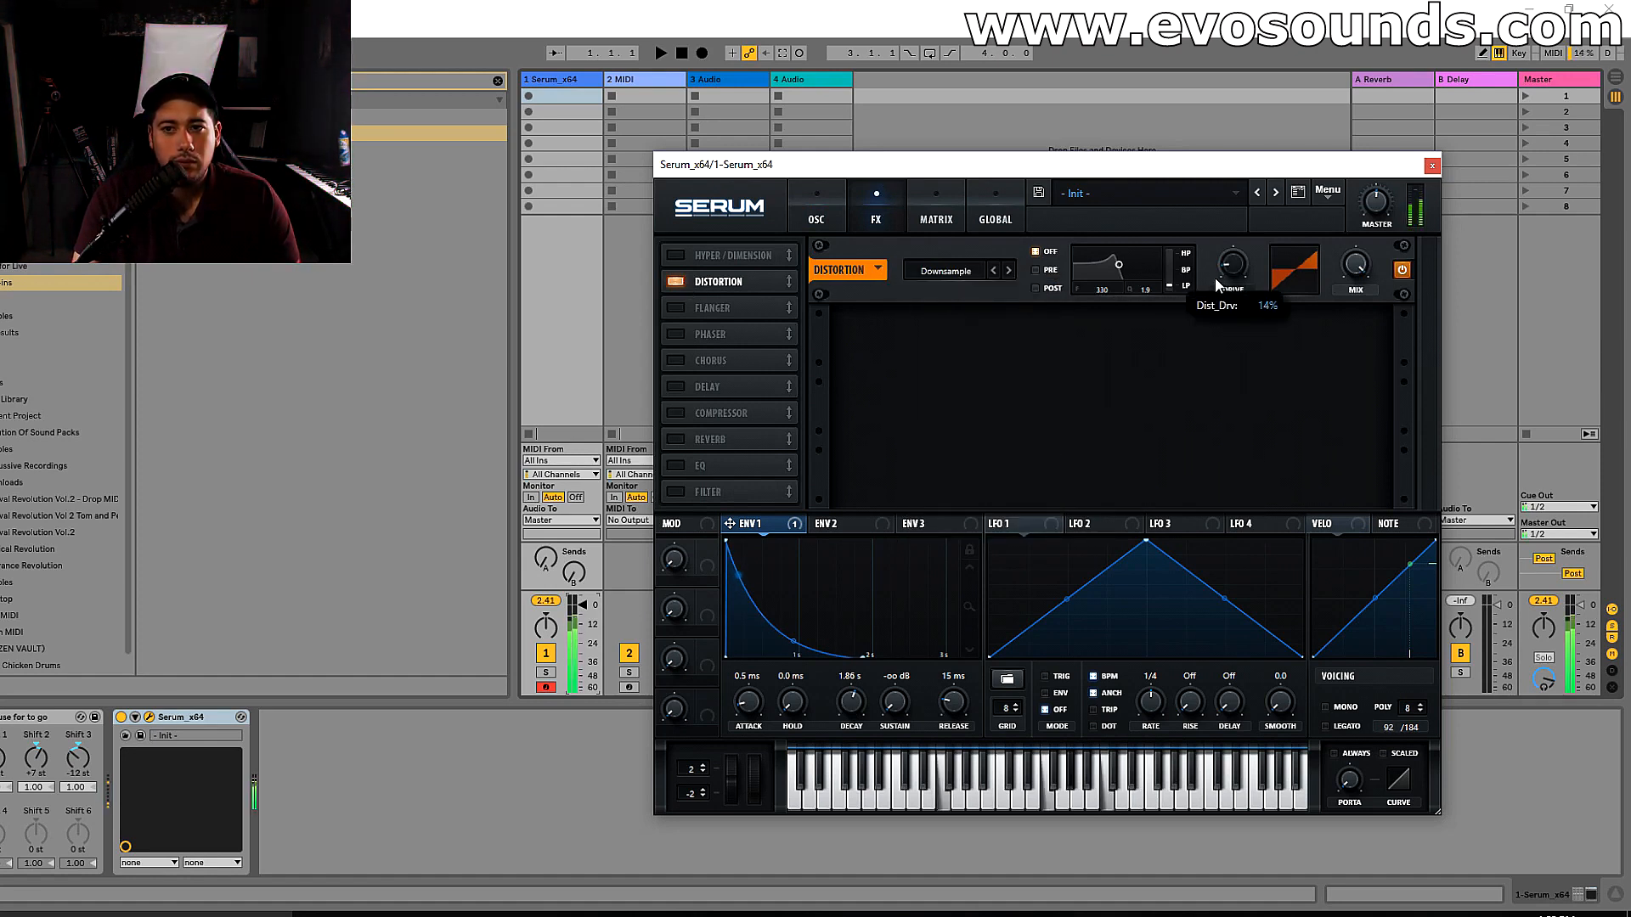
pyautogui.click(679, 280)
pyautogui.click(681, 281)
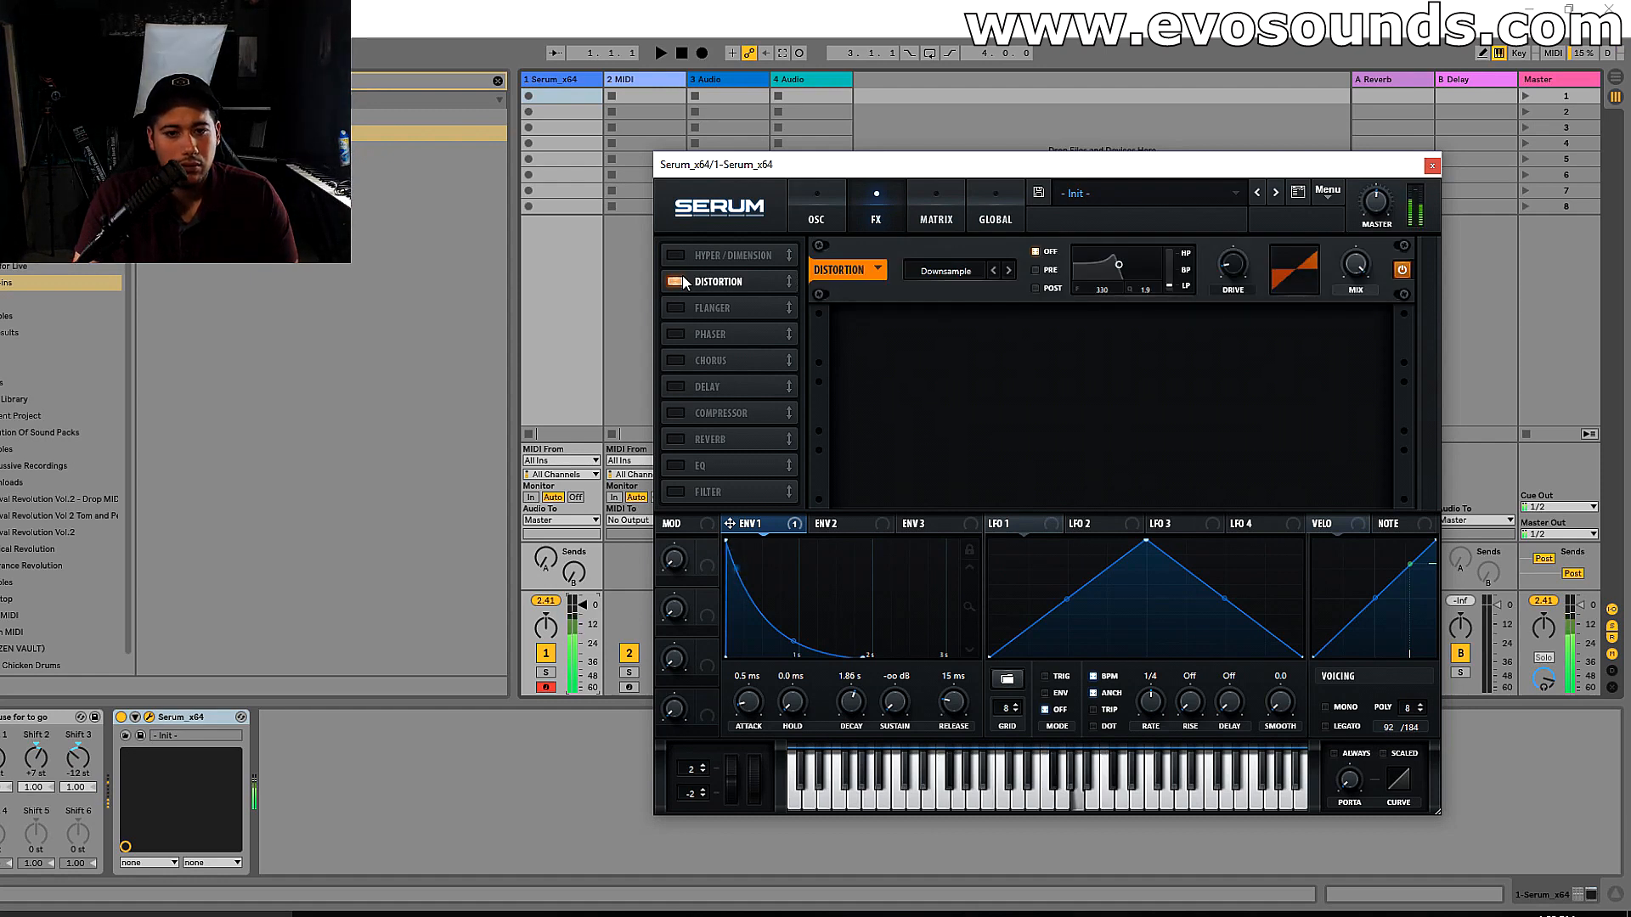
# - Add a Hall reverb effect and move it ahead of the distortion in the effects chain
pyautogui.click(678, 448)
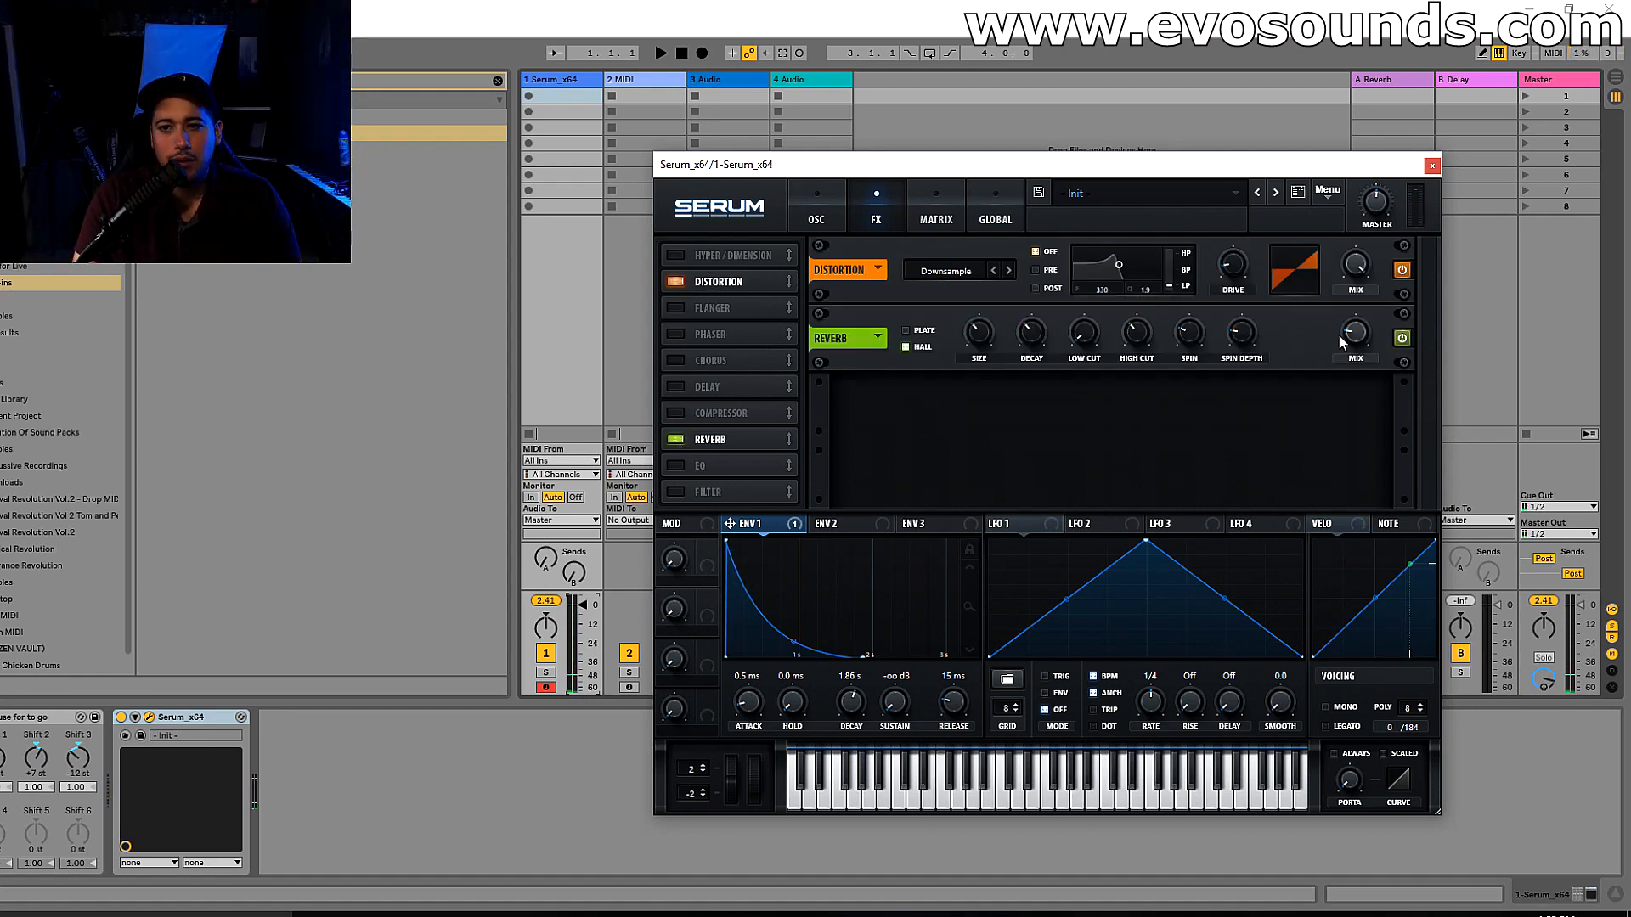
pyautogui.moveTo(725, 442); pyautogui.dragTo(747, 287)
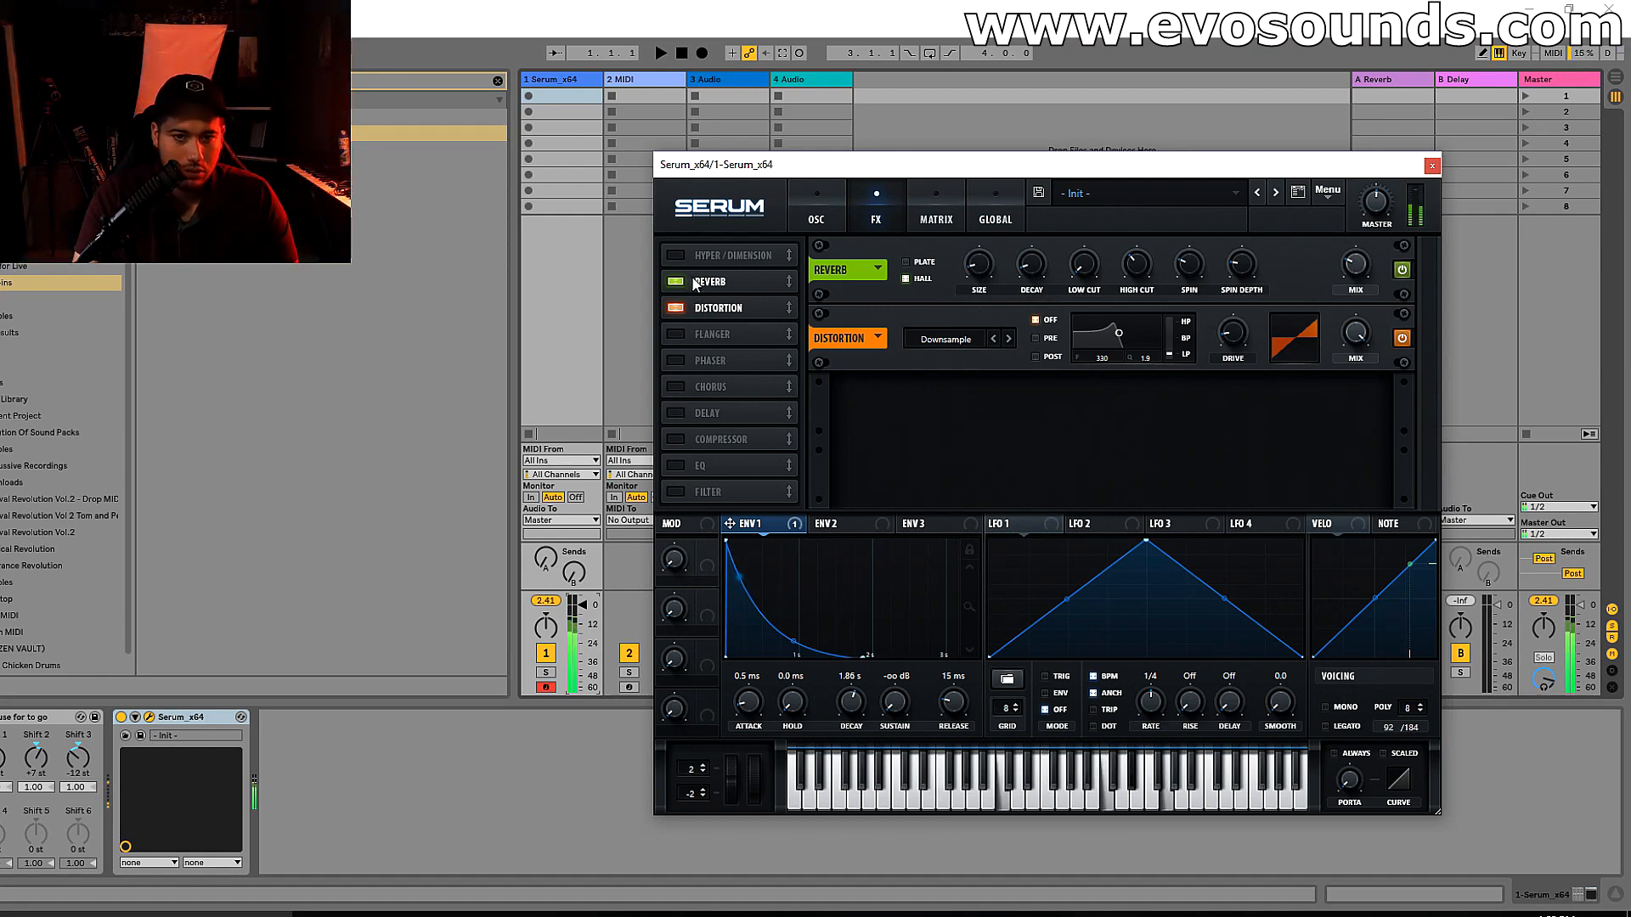
# - Add a delay effect with times of 1/16 left and 1/8 right, and adjust its mix
pyautogui.click(691, 412)
pyautogui.moveTo(1092, 409); pyautogui.dragTo(1036, 436)
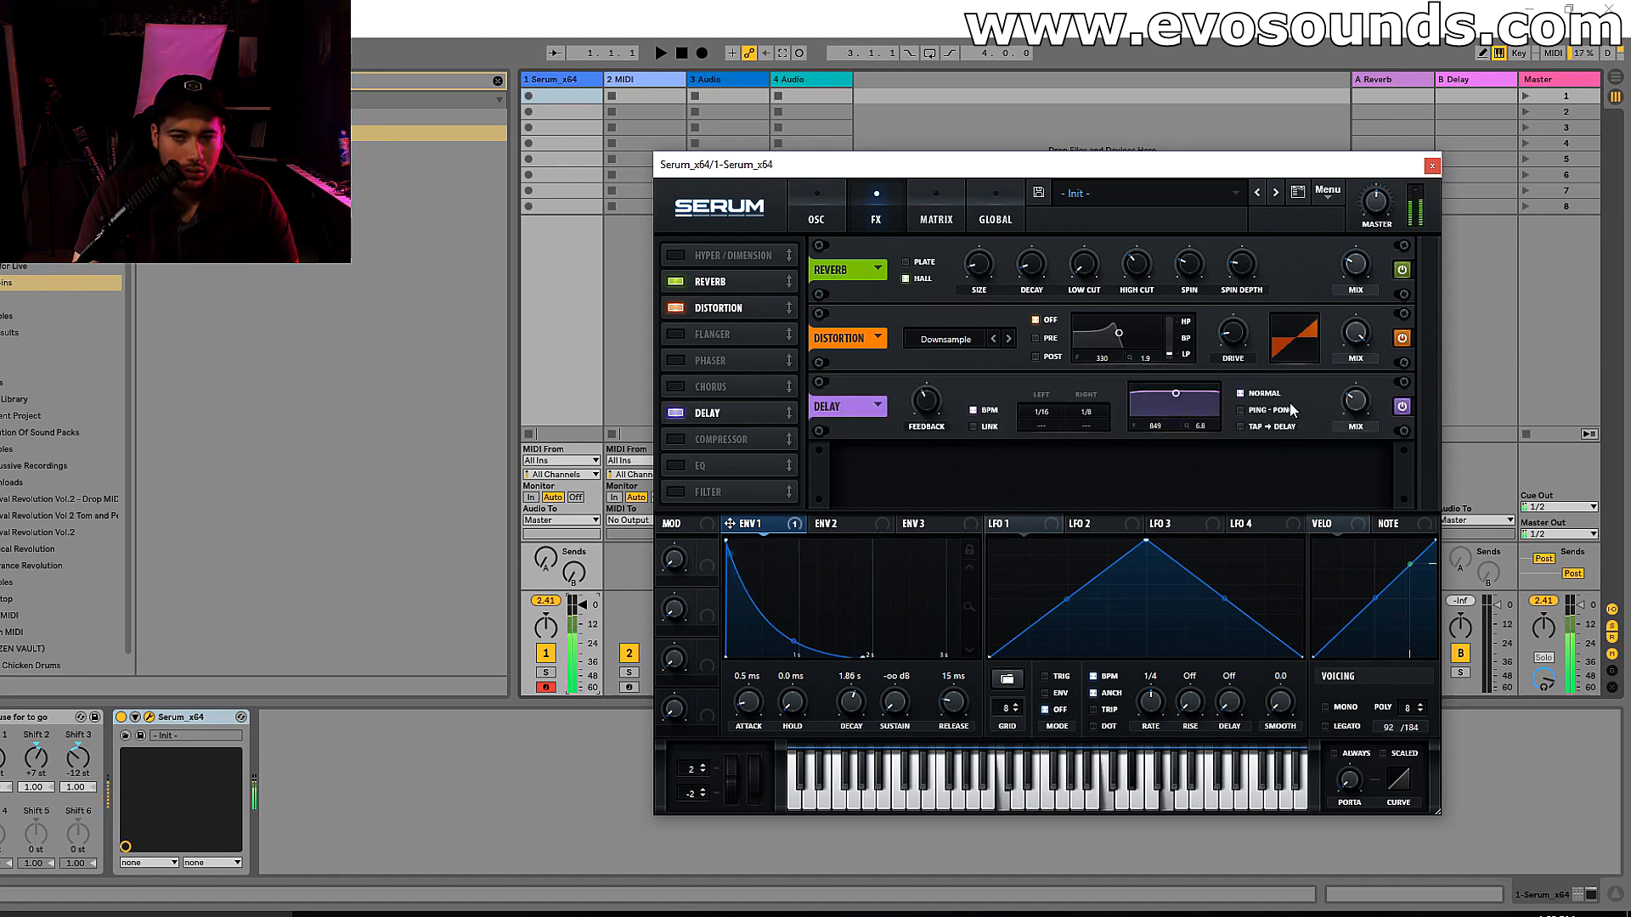
pyautogui.moveTo(1353, 405); pyautogui.dragTo(1353, 400)
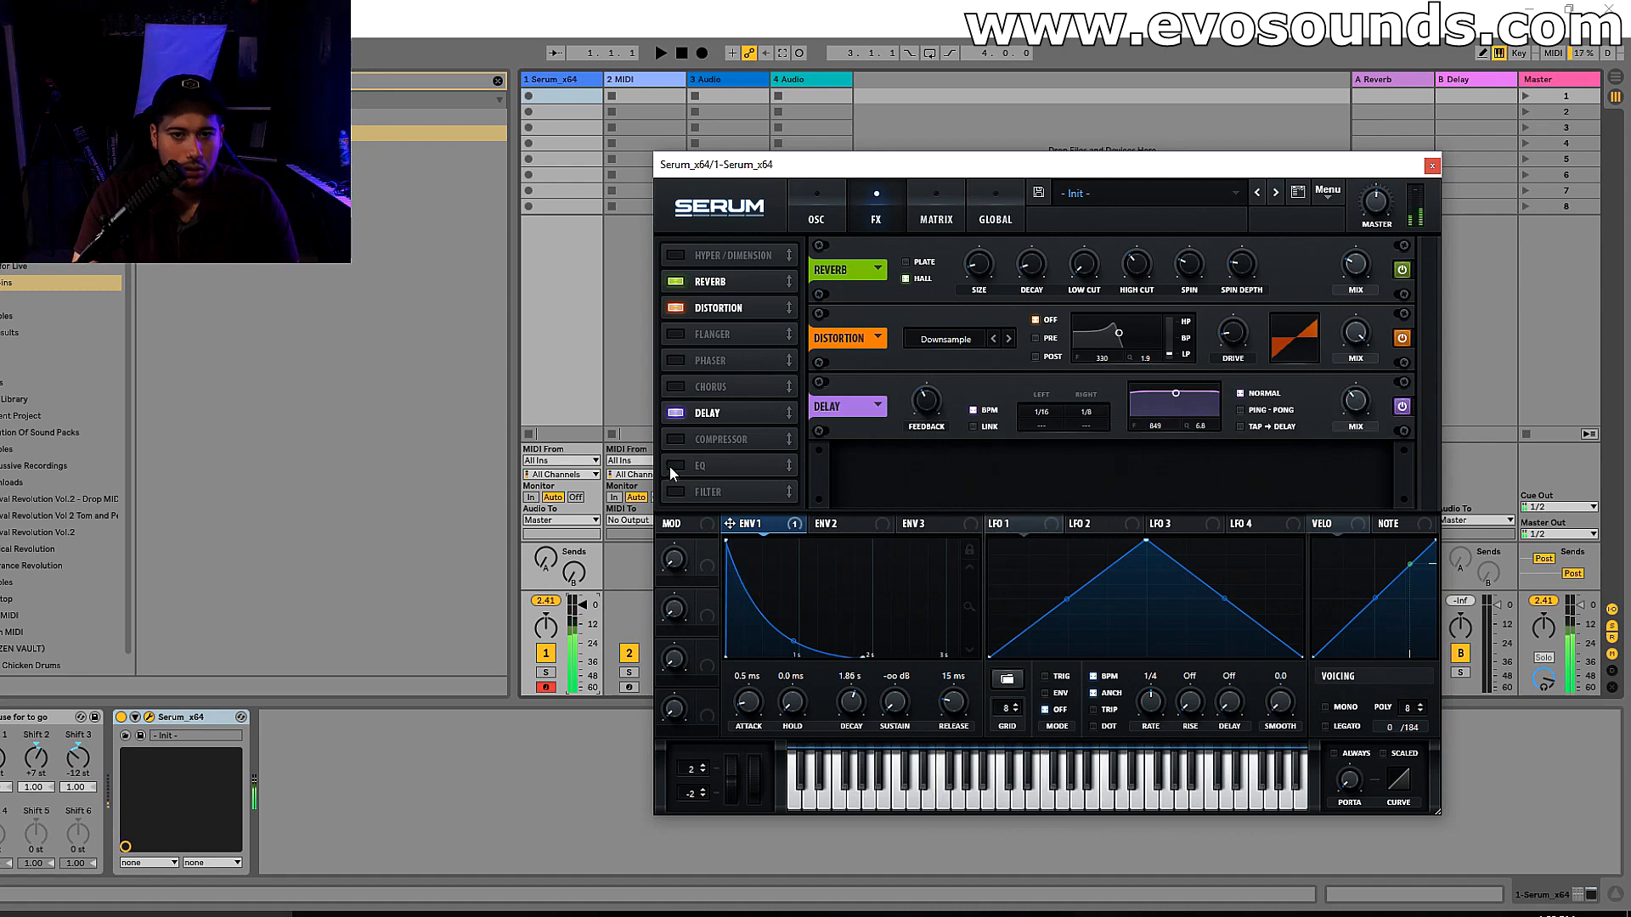
# - Add a filter effect of type SampHold and experiment with its cutoff and resonance
pyautogui.click(676, 491)
pyautogui.click(950, 476)
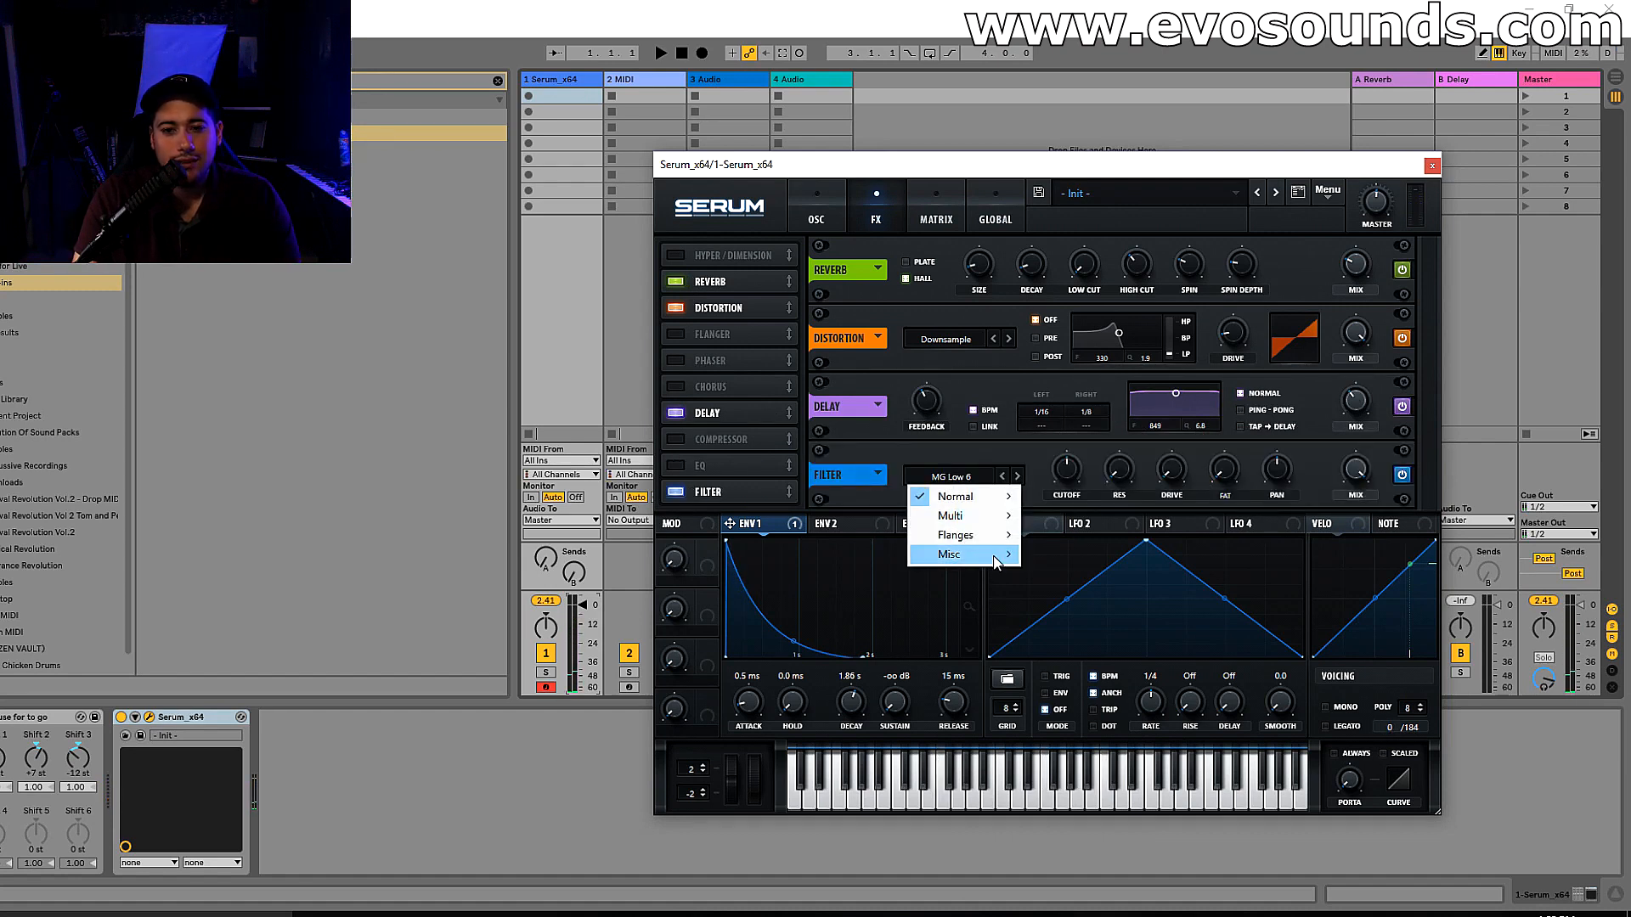
pyautogui.moveTo(999, 561)
pyautogui.click(1070, 689)
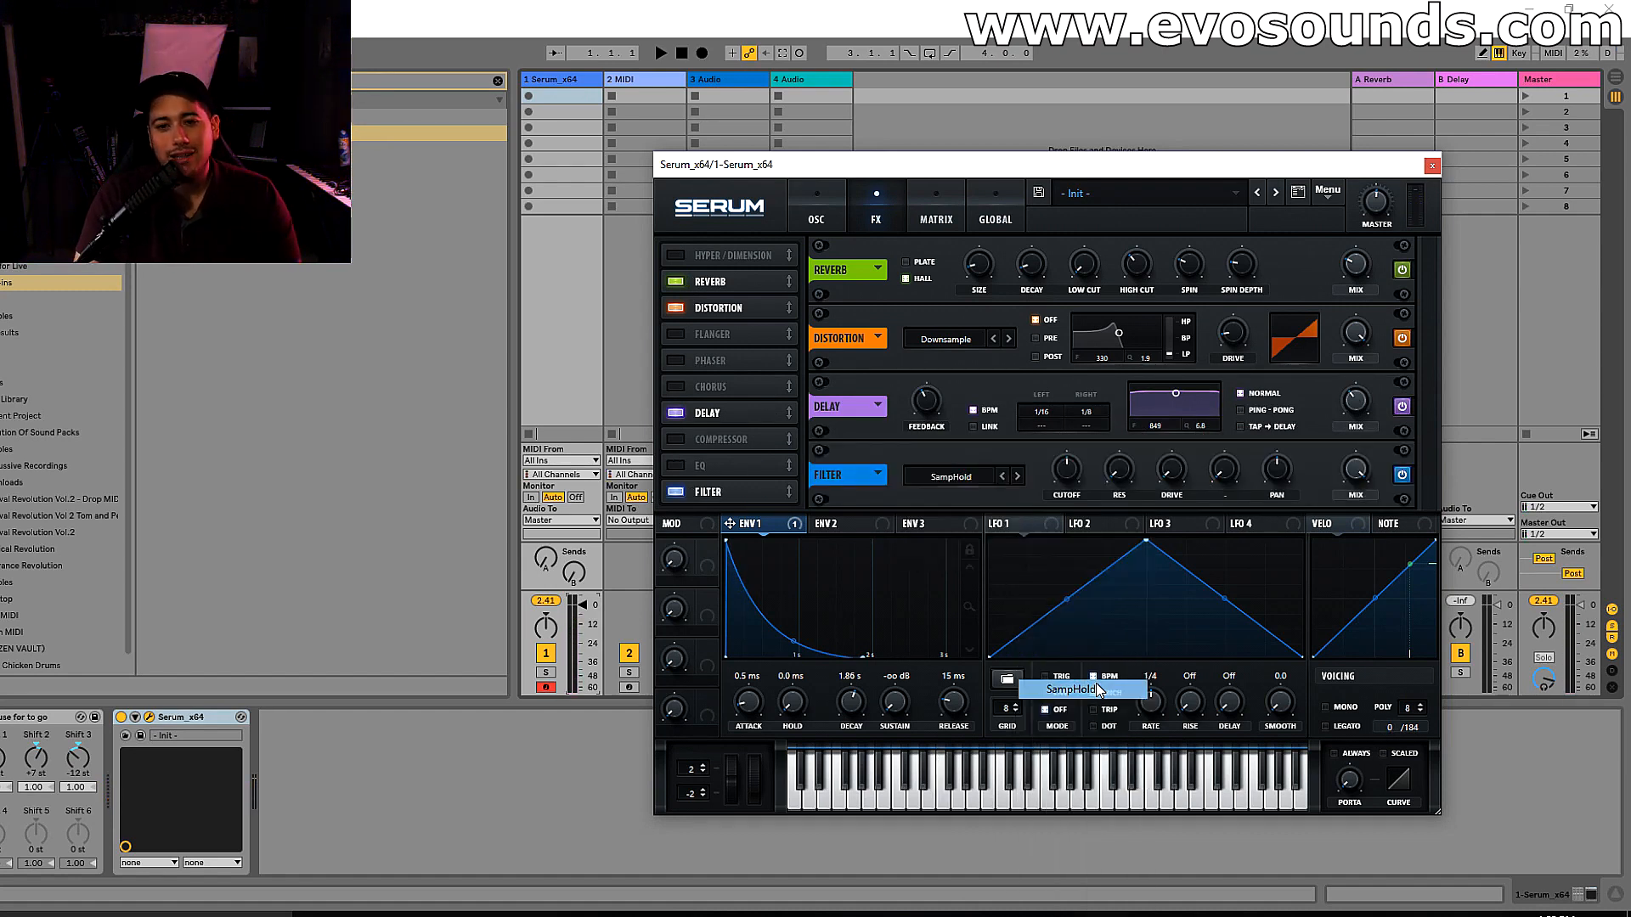
pyautogui.moveTo(1068, 476); pyautogui.dragTo(1103, 414)
pyautogui.moveTo(1118, 480); pyautogui.dragTo(1173, 459)
pyautogui.click(1069, 472)
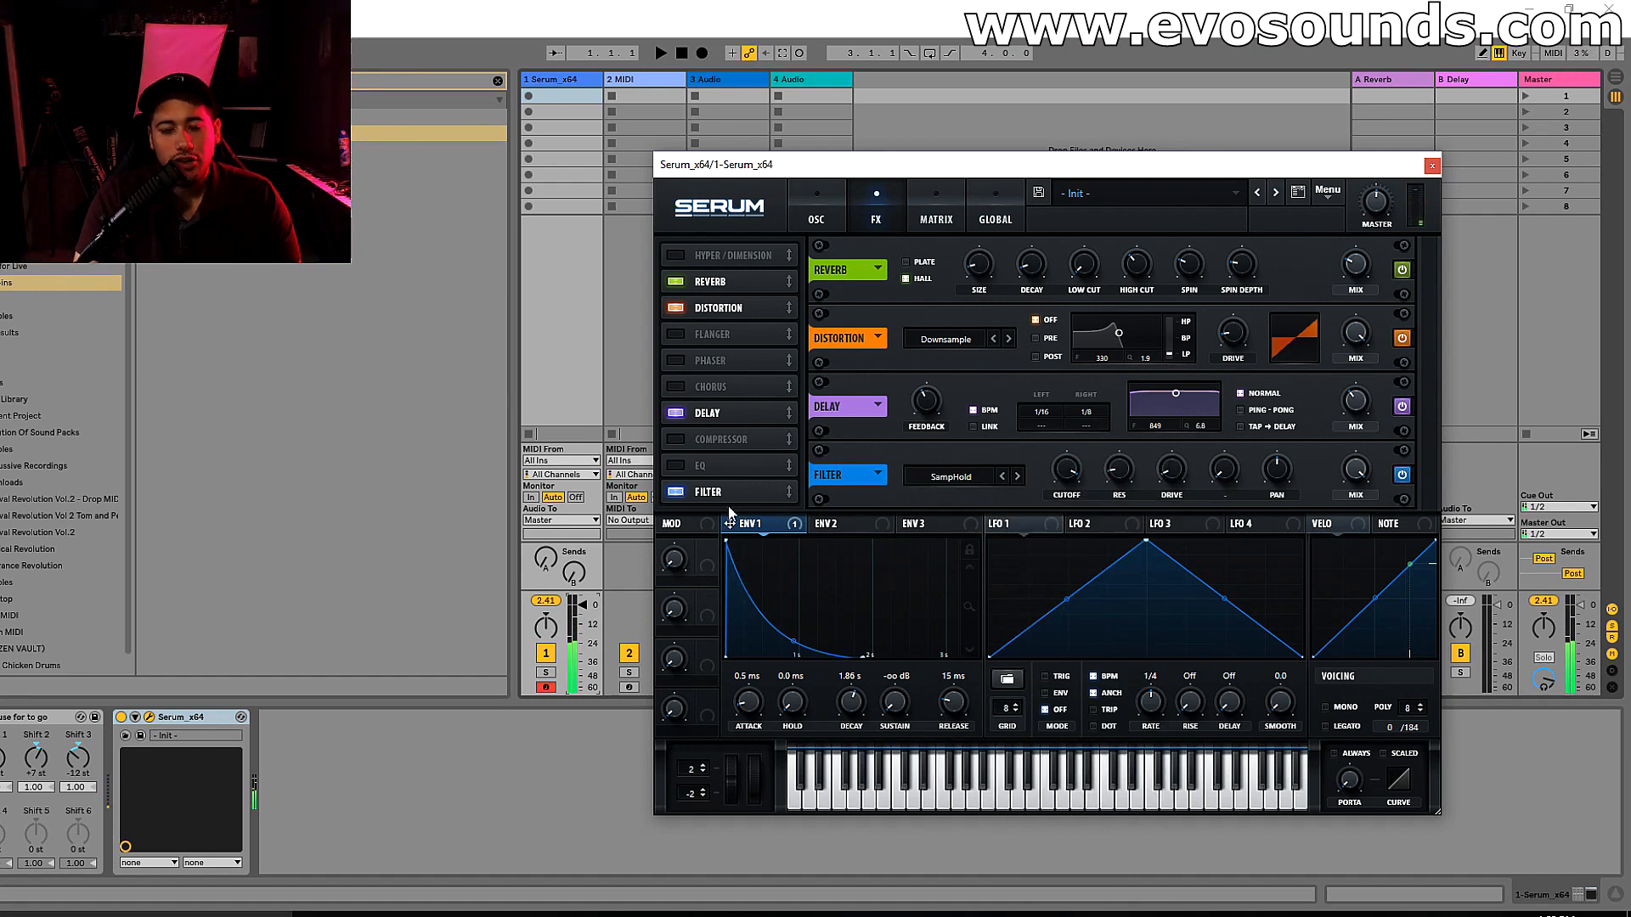
# - Change the filter effect's type to Combs and set its cutoff to about 59 Hz
pyautogui.click(951, 477)
pyautogui.moveTo(952, 554)
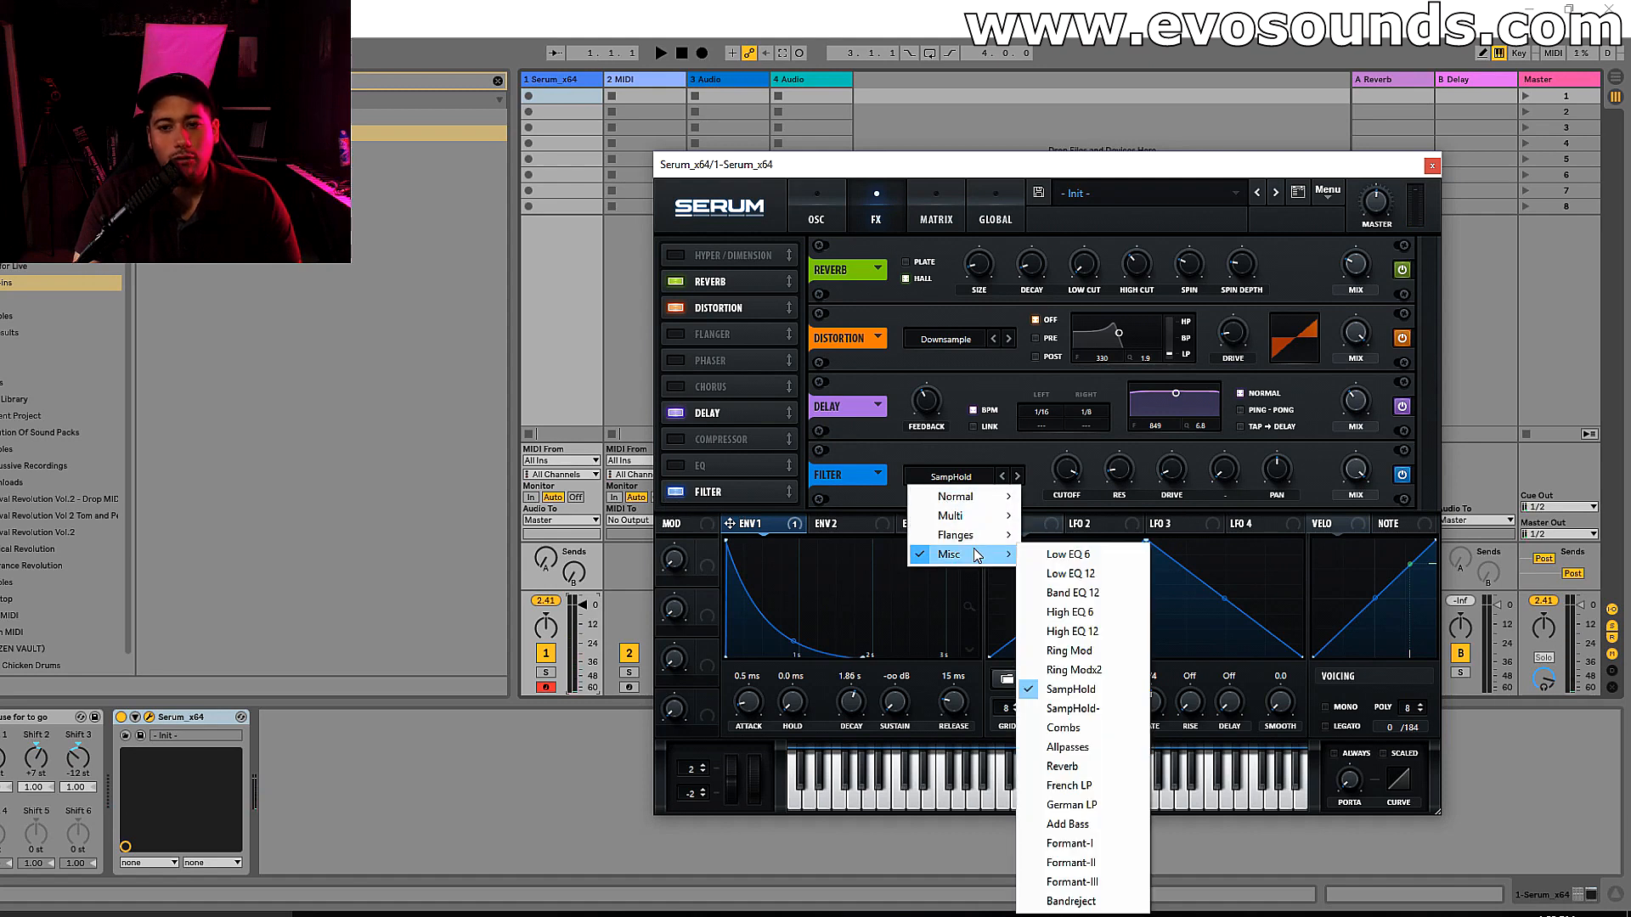
pyautogui.click(1069, 728)
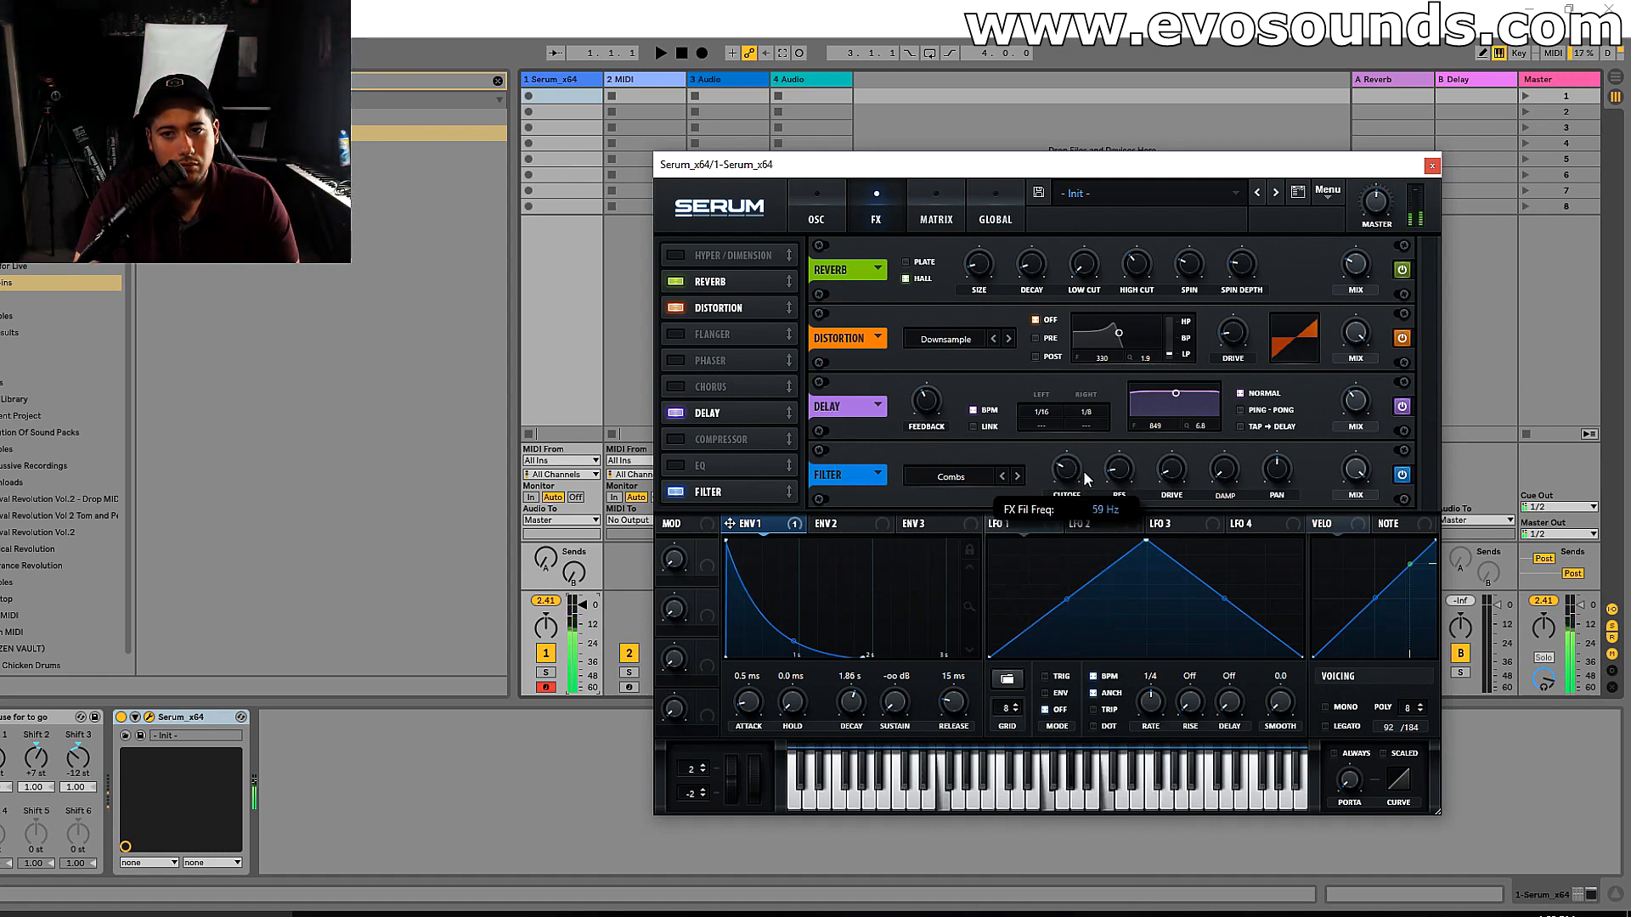
pyautogui.moveTo(1129, 463)
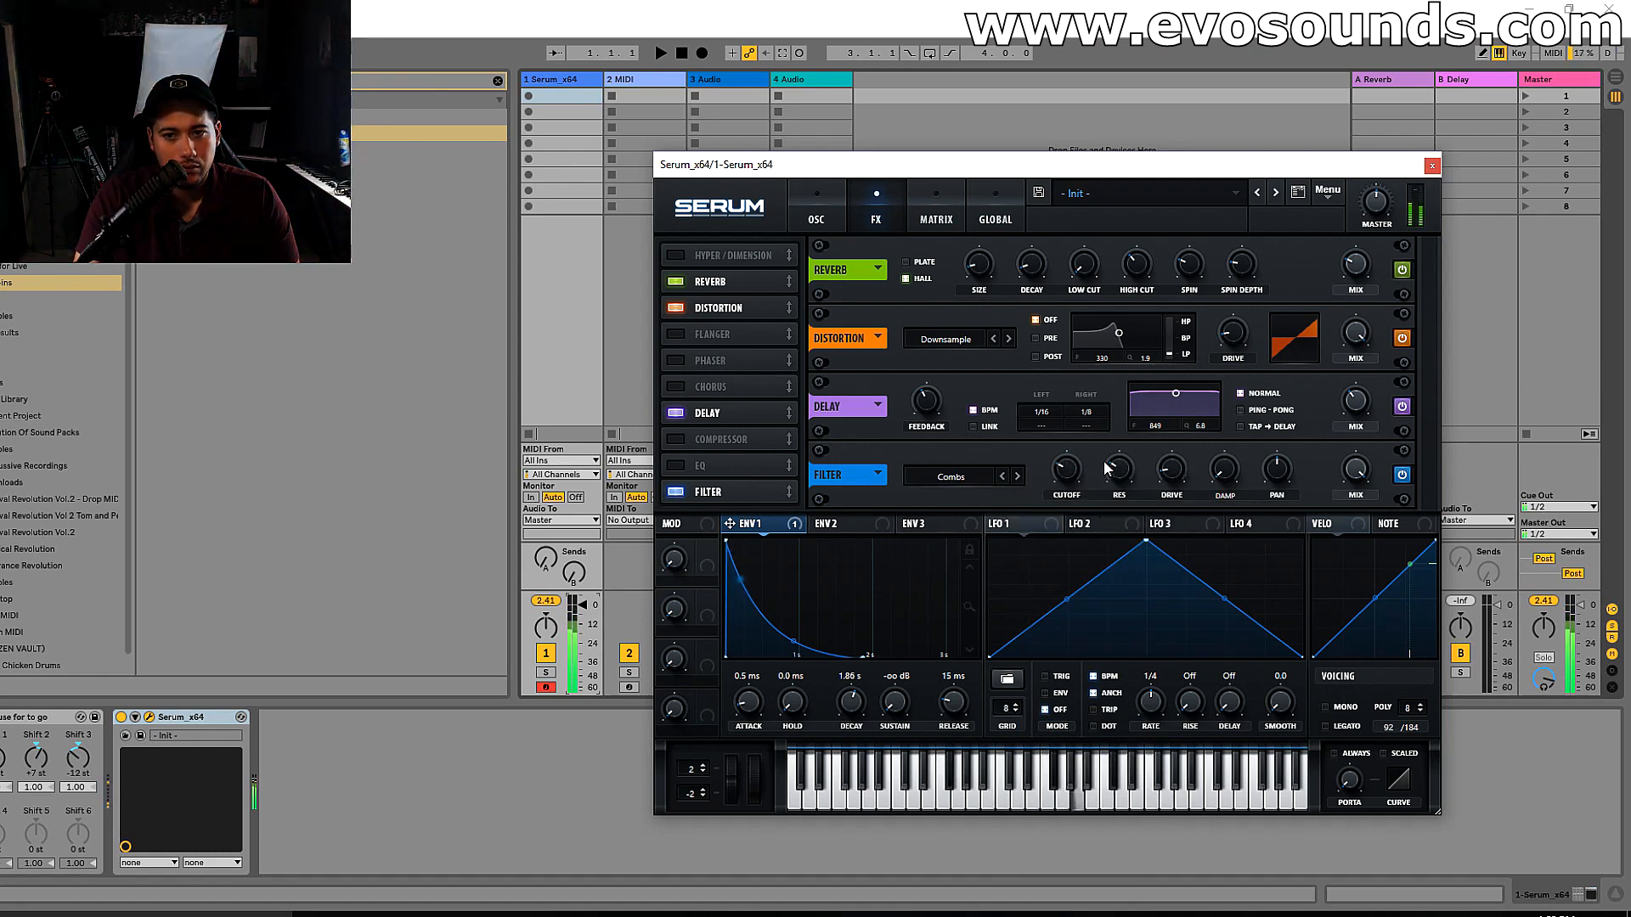
# - Turn off the filter effect and reset the Serum patch to the init preset
pyautogui.moveTo(1061, 486)
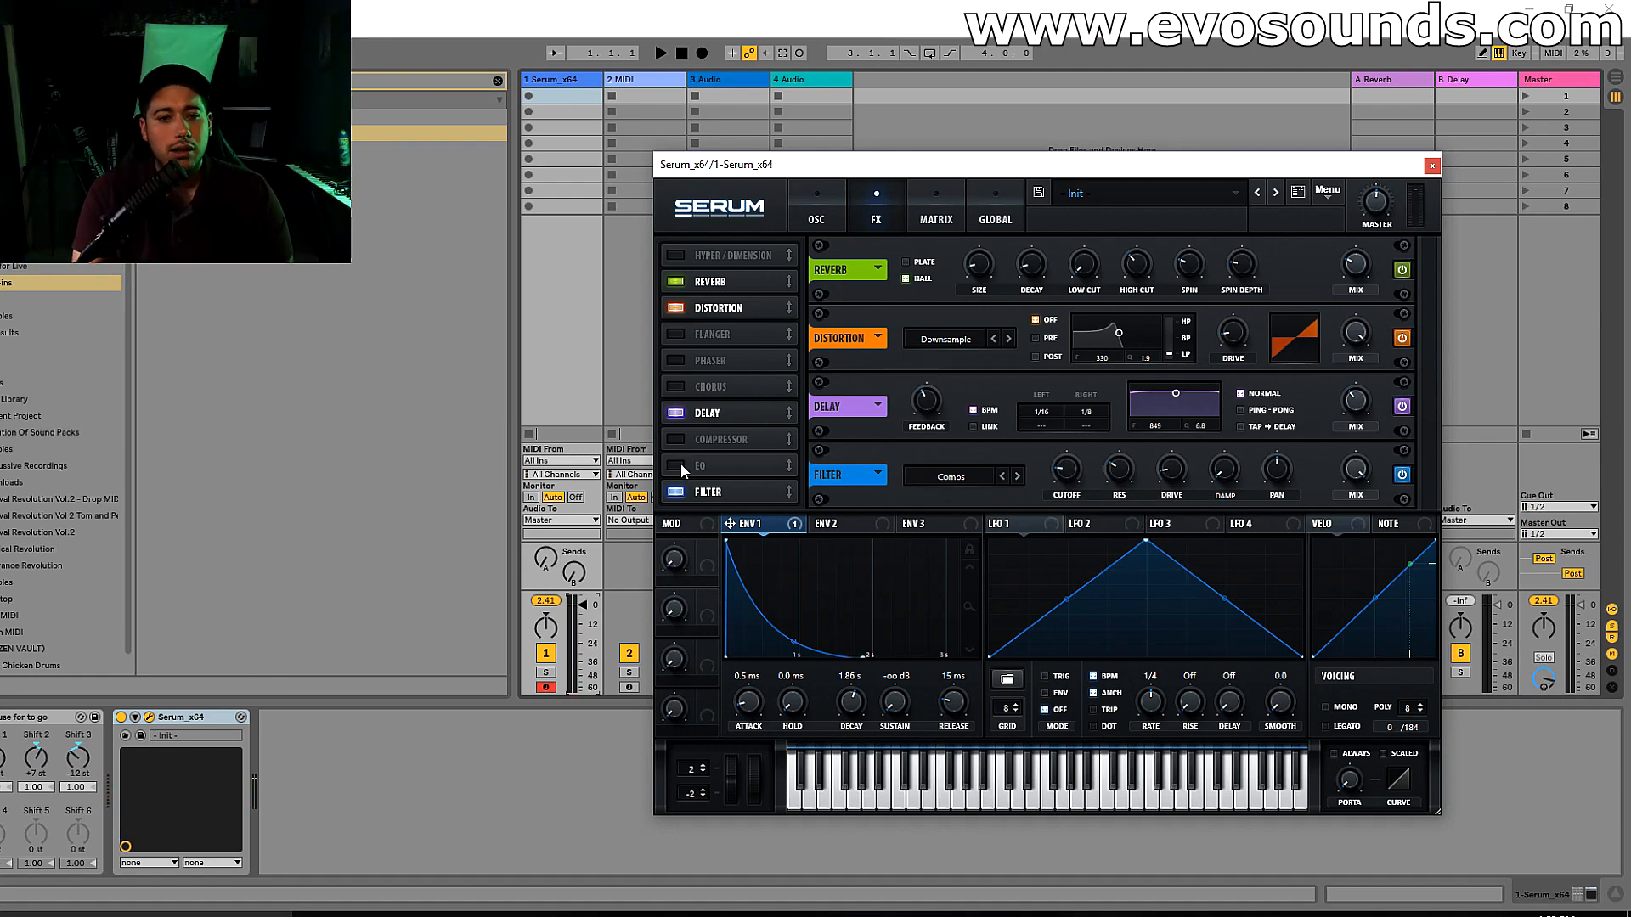
pyautogui.click(676, 492)
pyautogui.click(819, 202)
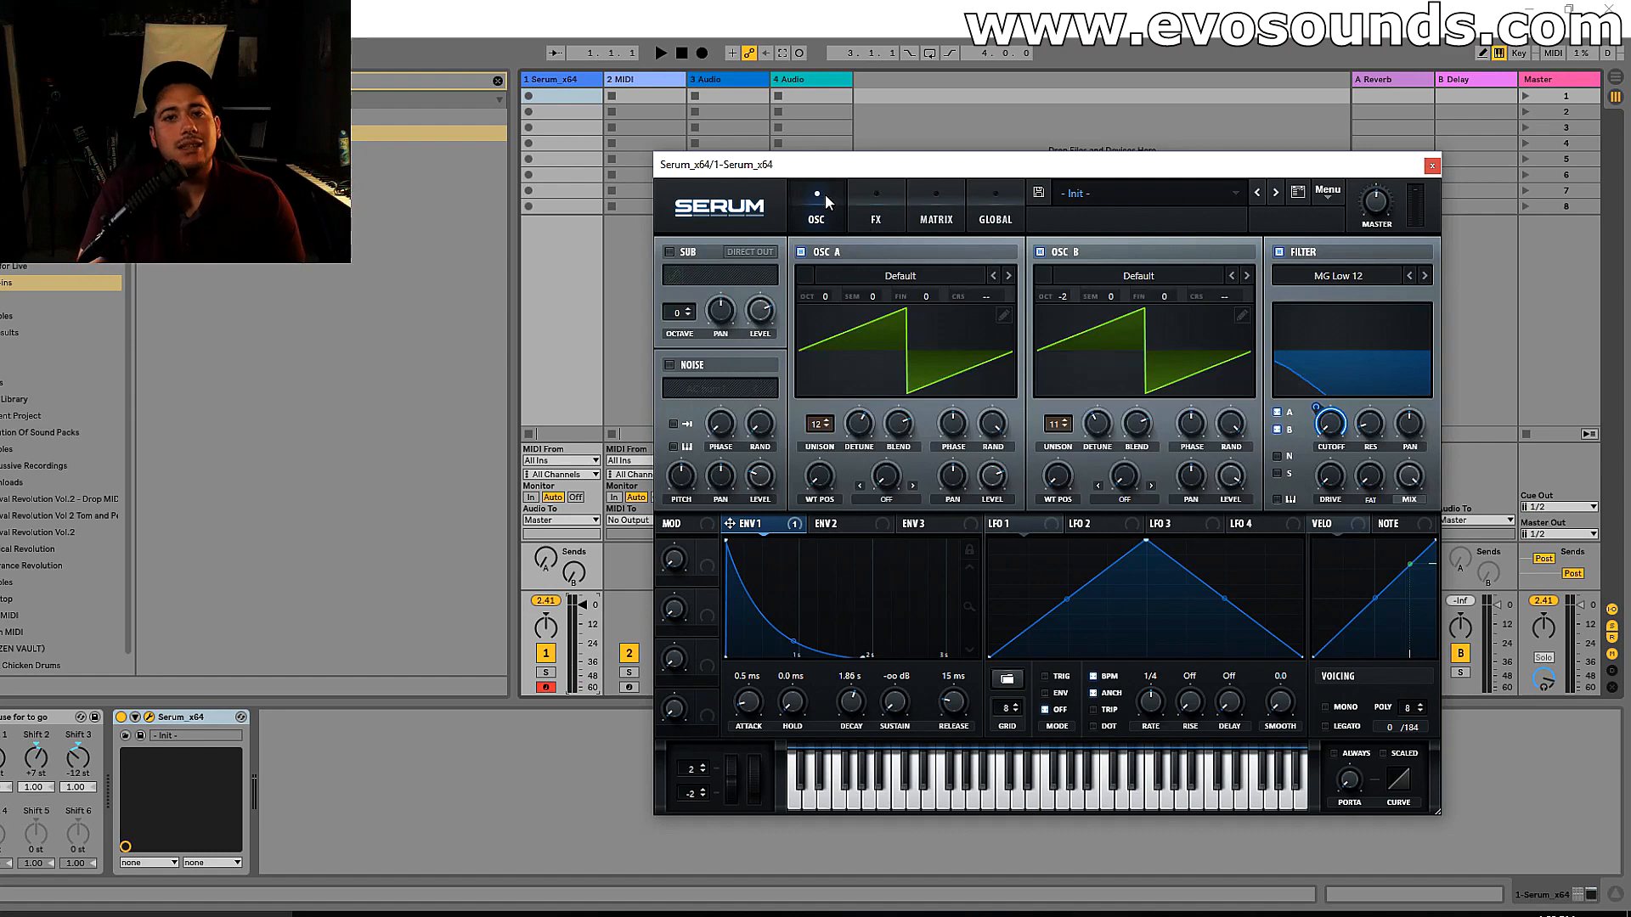
pyautogui.click(1308, 195)
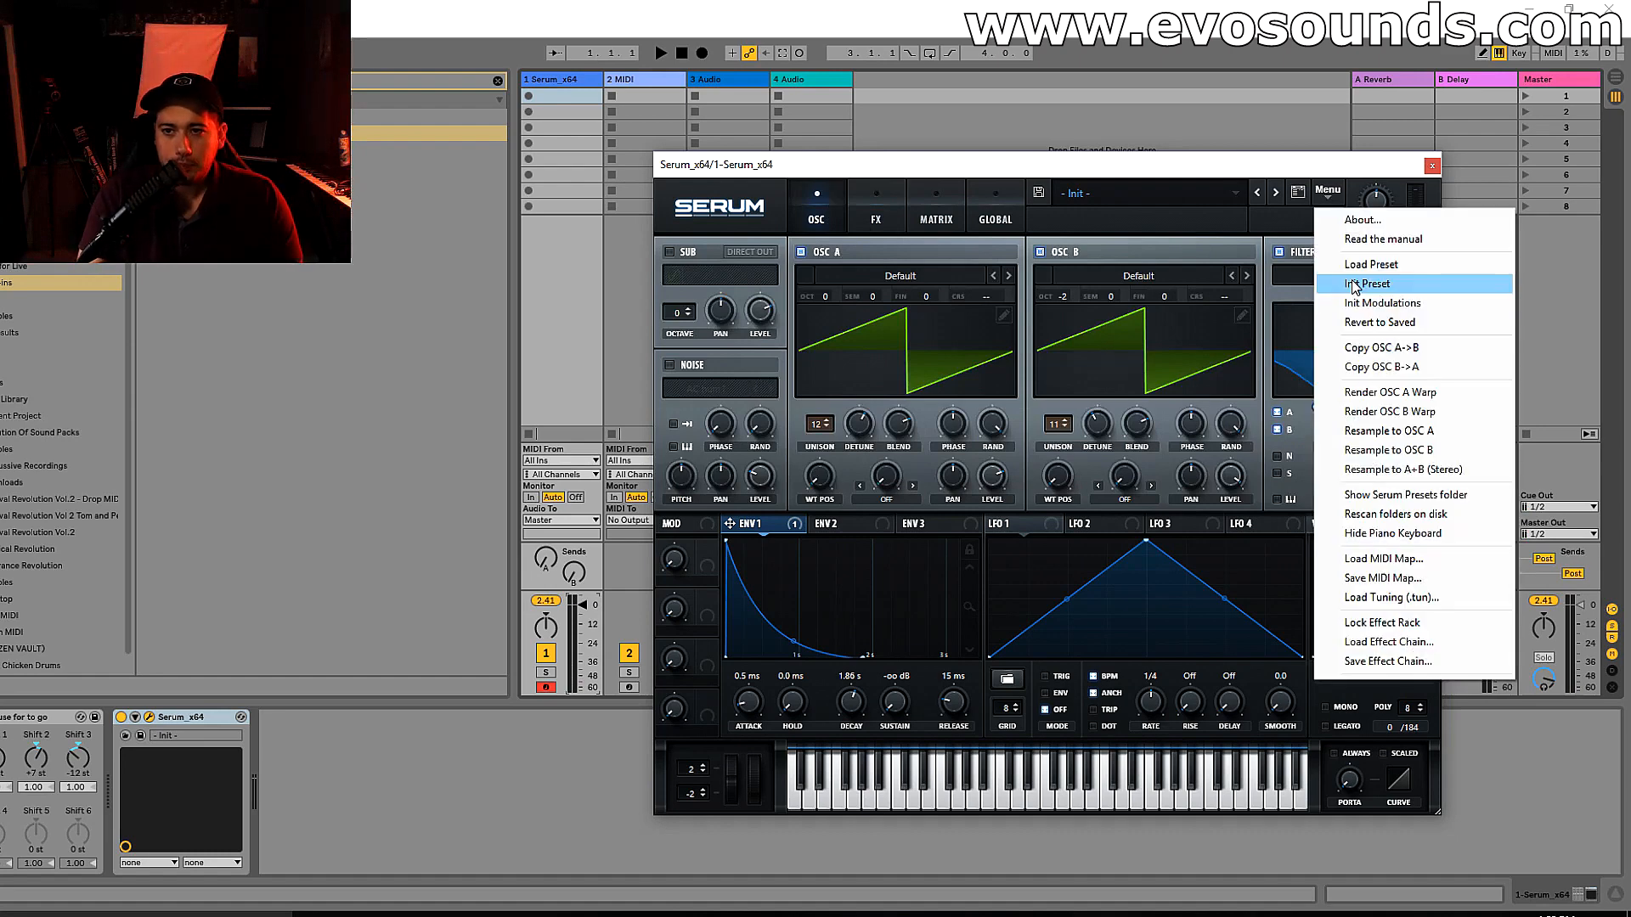
pyautogui.click(1360, 287)
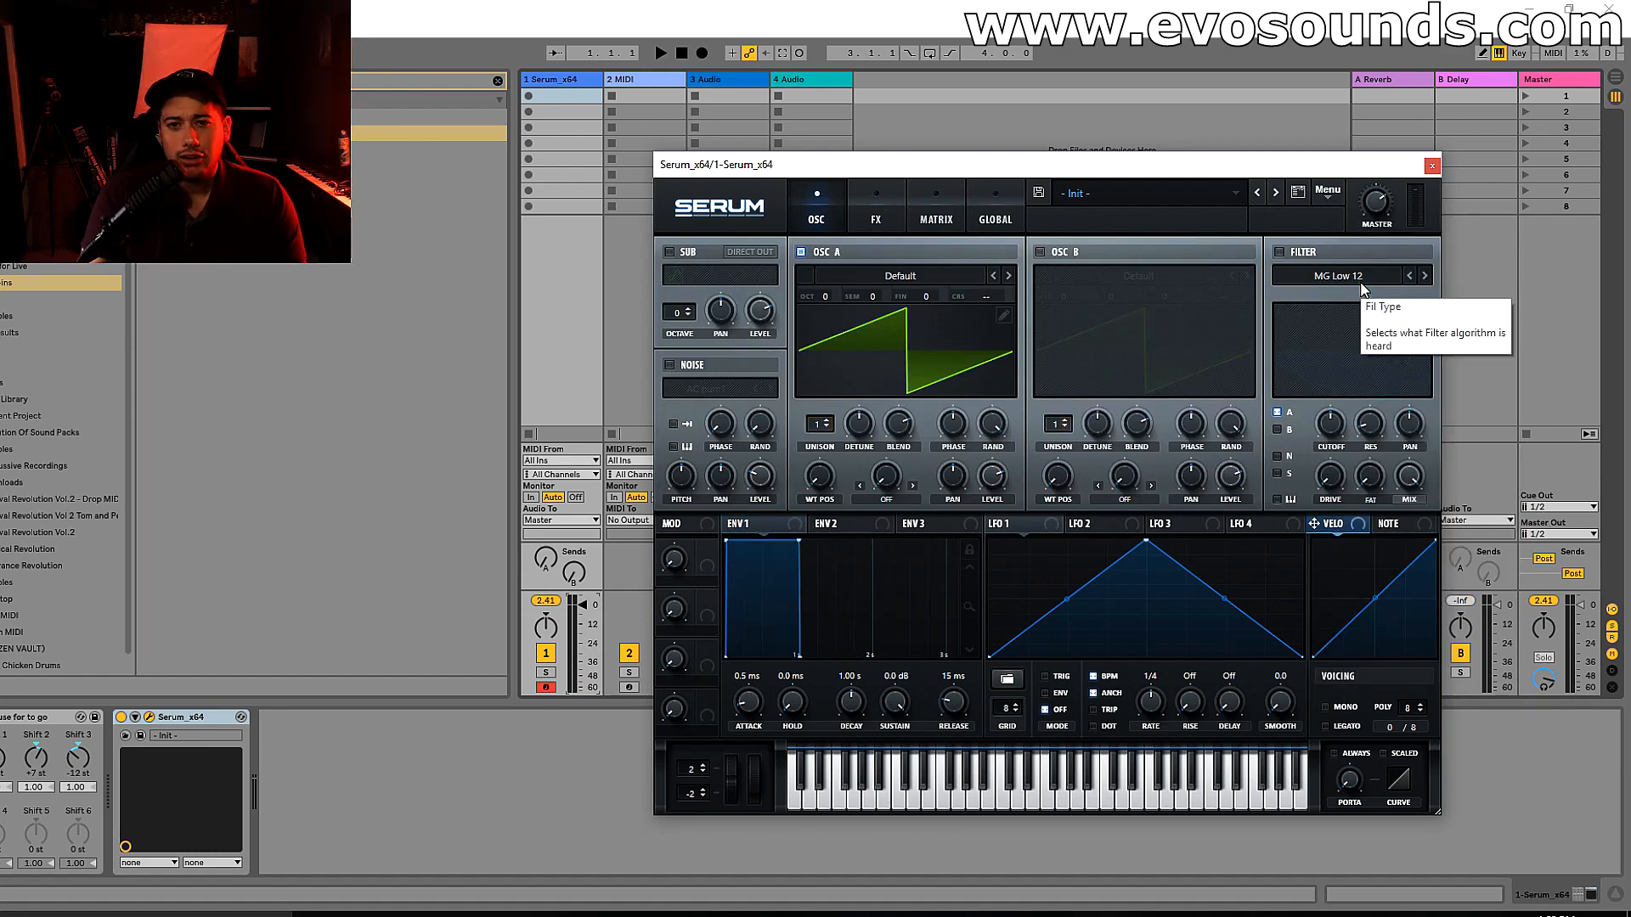
# - Enable oscillator B and load the Analog_BD_Sin wavetable into both oscillators
pyautogui.click(911, 279)
pyautogui.moveTo(930, 299)
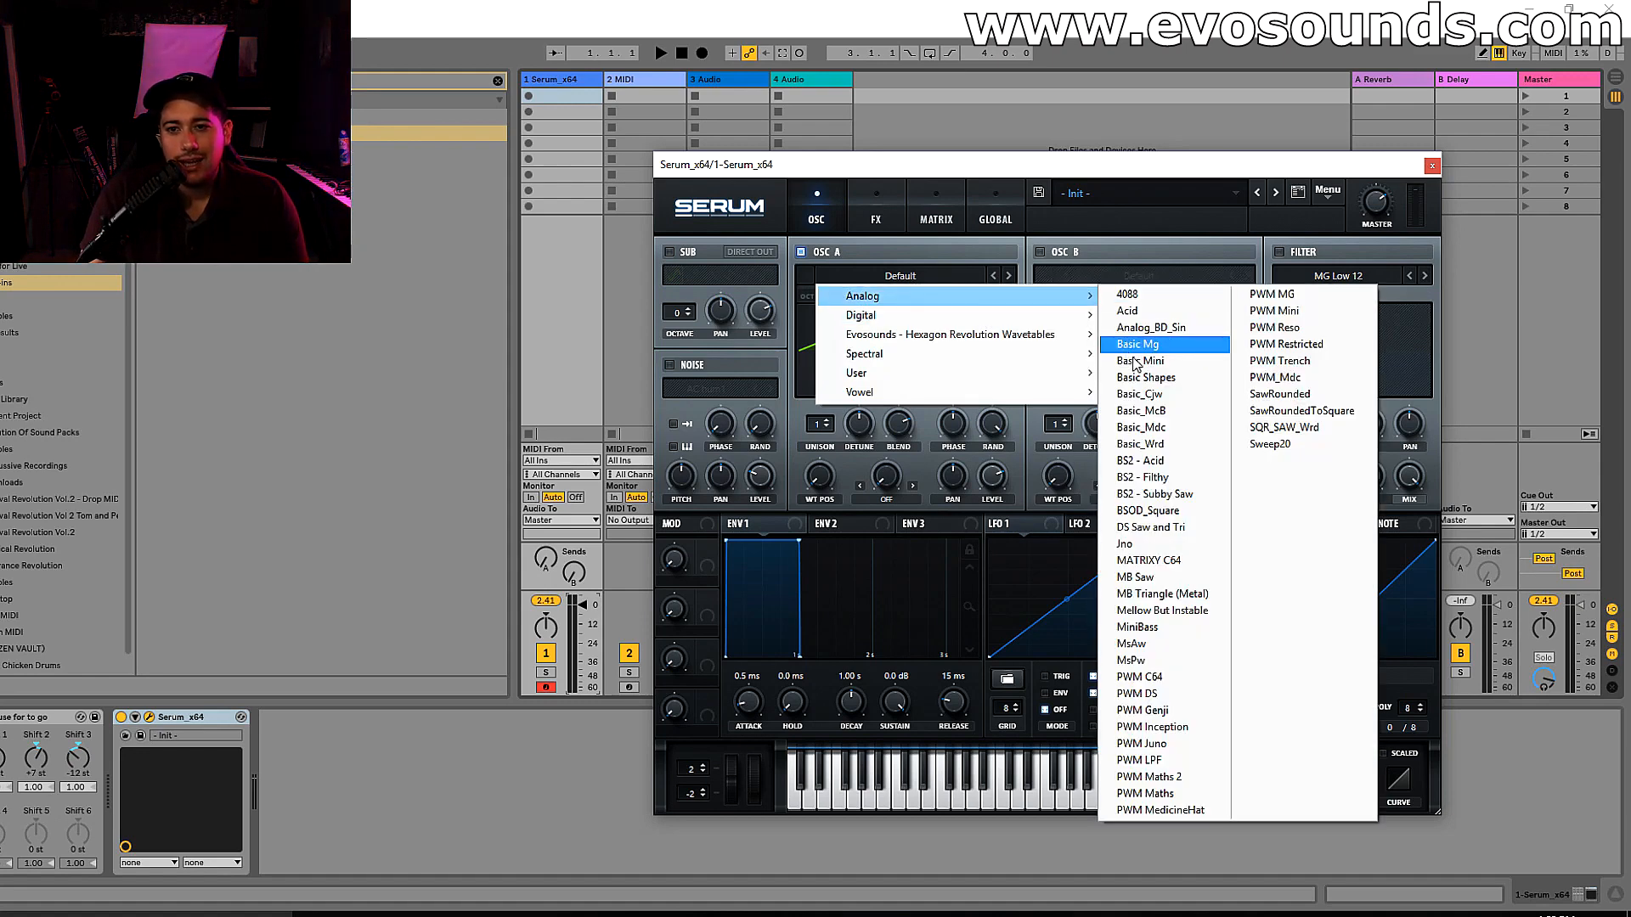
pyautogui.click(1143, 328)
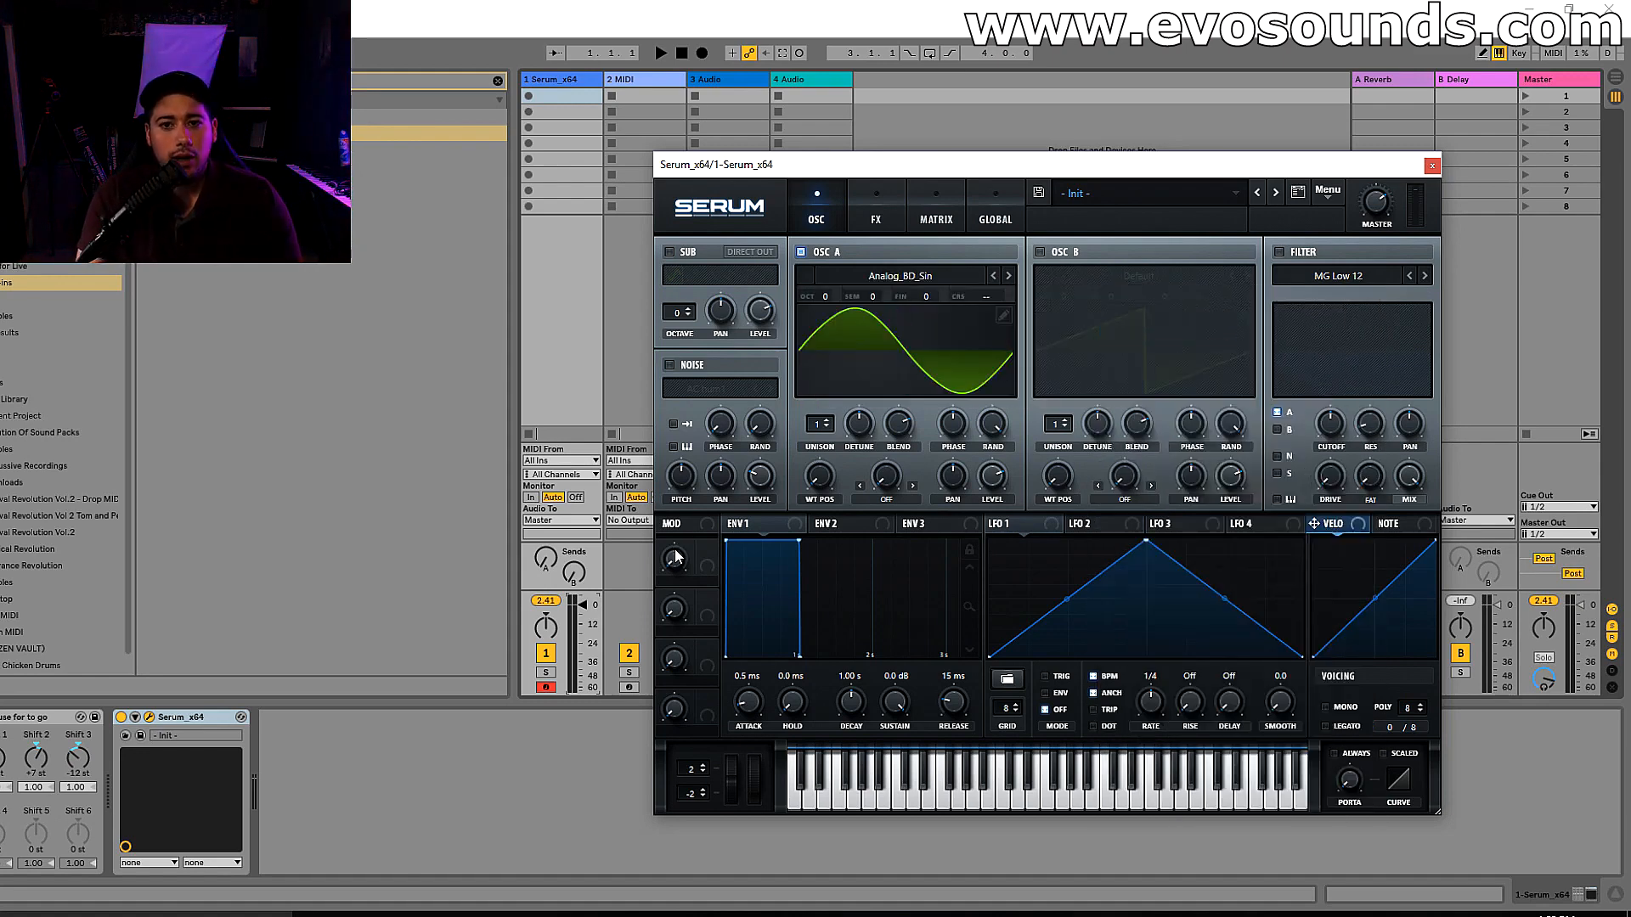
pyautogui.click(1052, 250)
pyautogui.click(1120, 277)
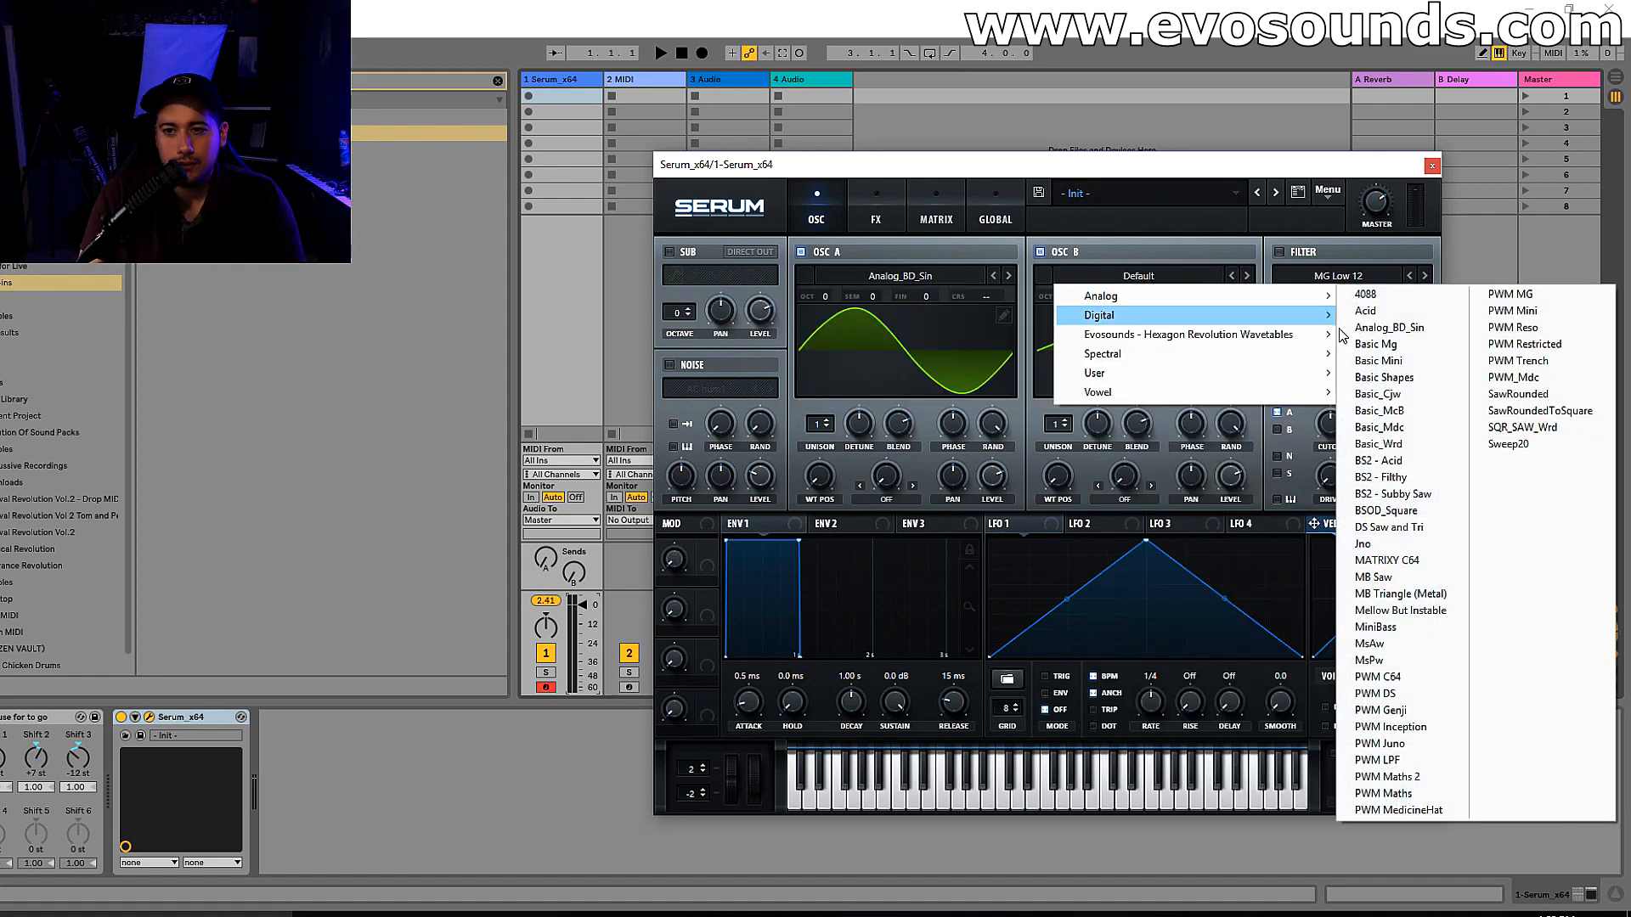
pyautogui.click(1343, 328)
# - Audition notes and lower oscillator A's octave to -2 and oscillator B's octave to -1
pyautogui.moveTo(1111, 290); pyautogui.dragTo(1116, 293)
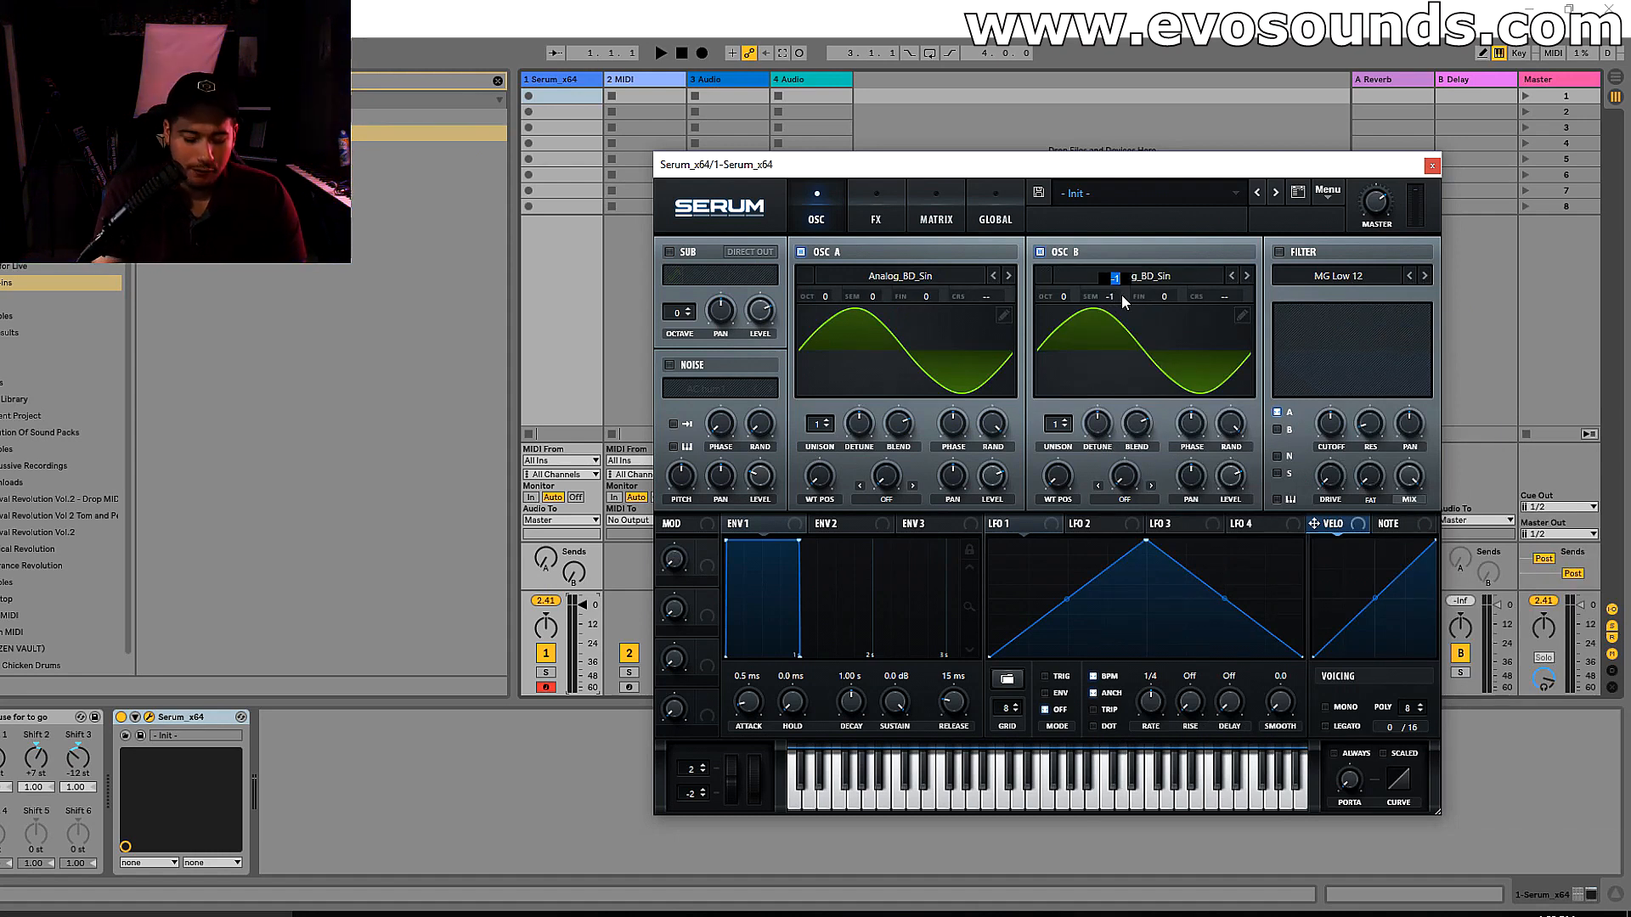
pyautogui.press('x')
pyautogui.press('g')
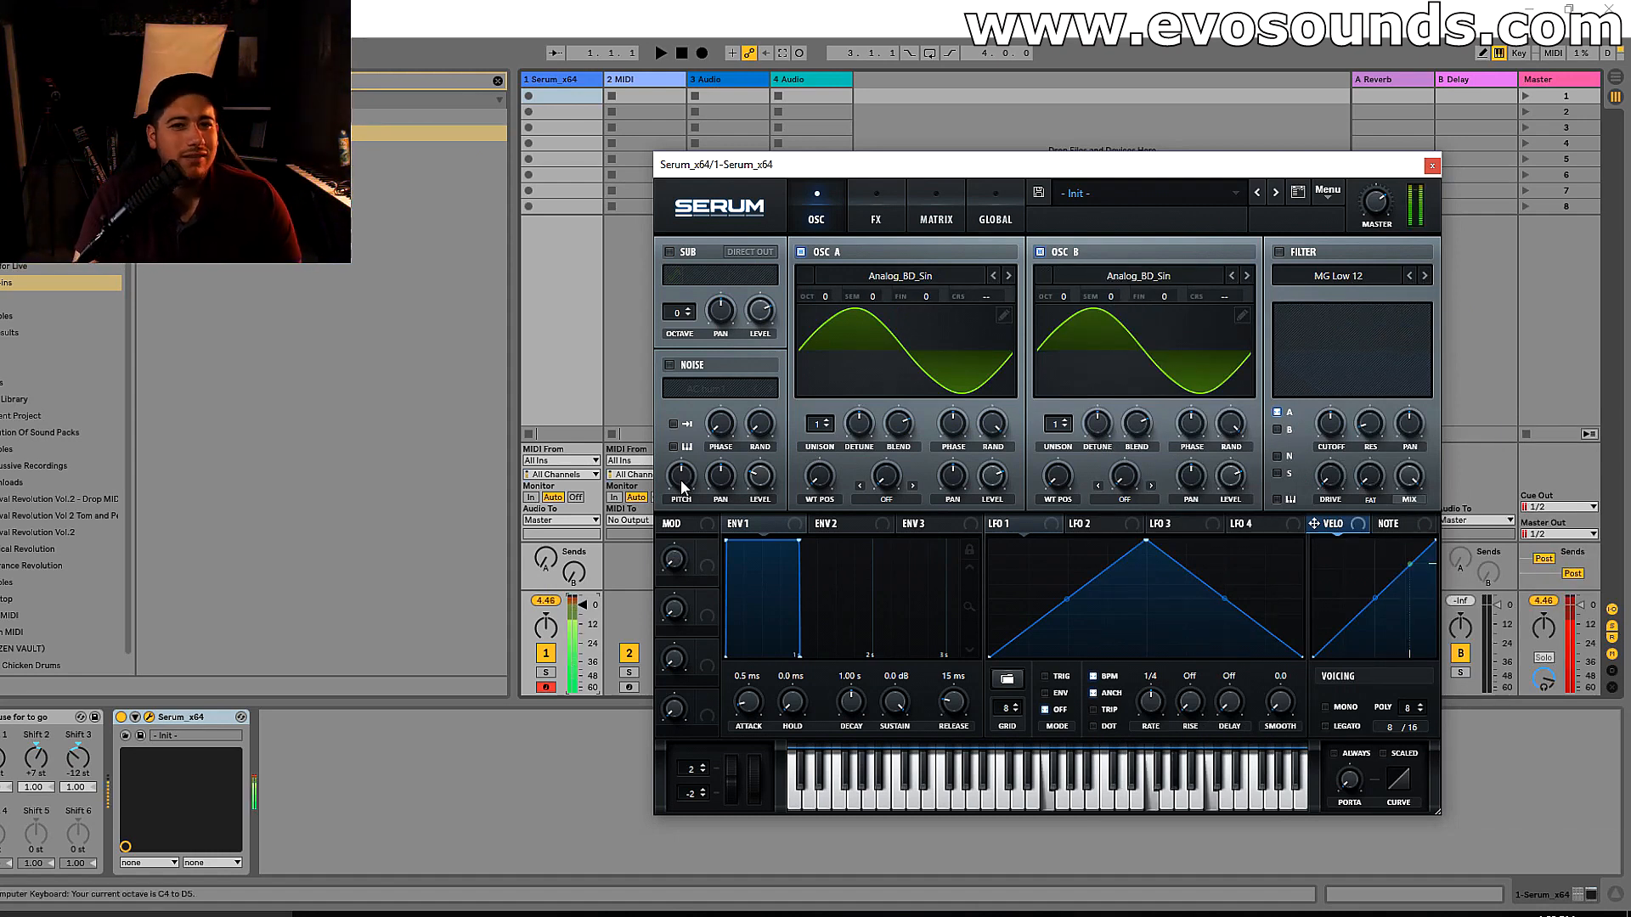
pyautogui.click(830, 915)
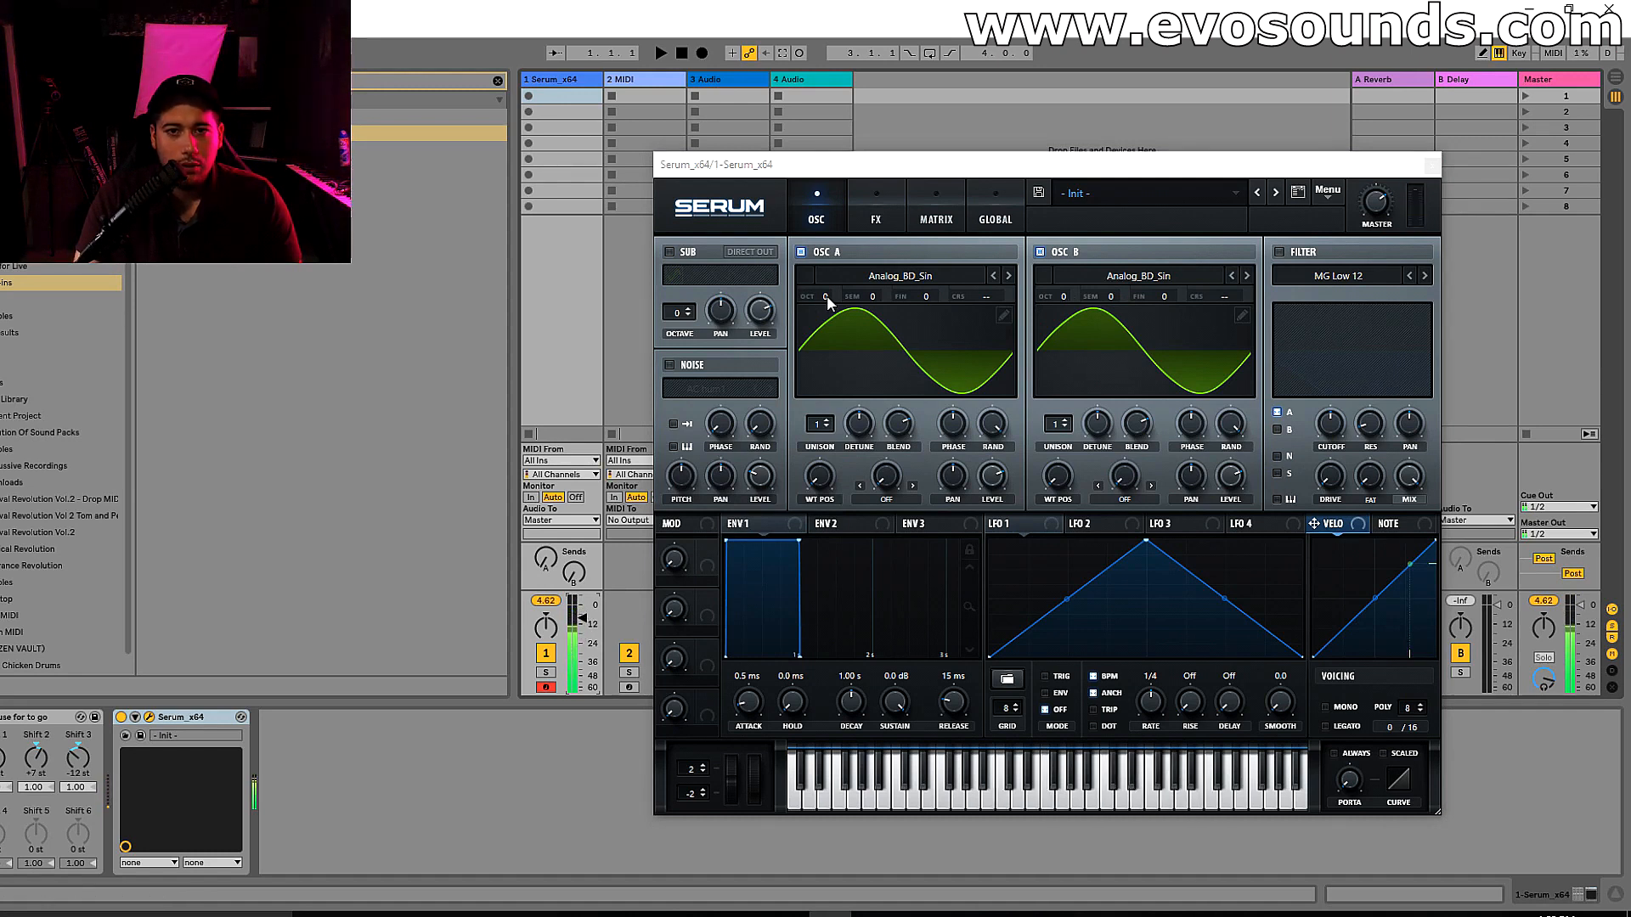
pyautogui.moveTo(824, 297); pyautogui.dragTo(814, 335)
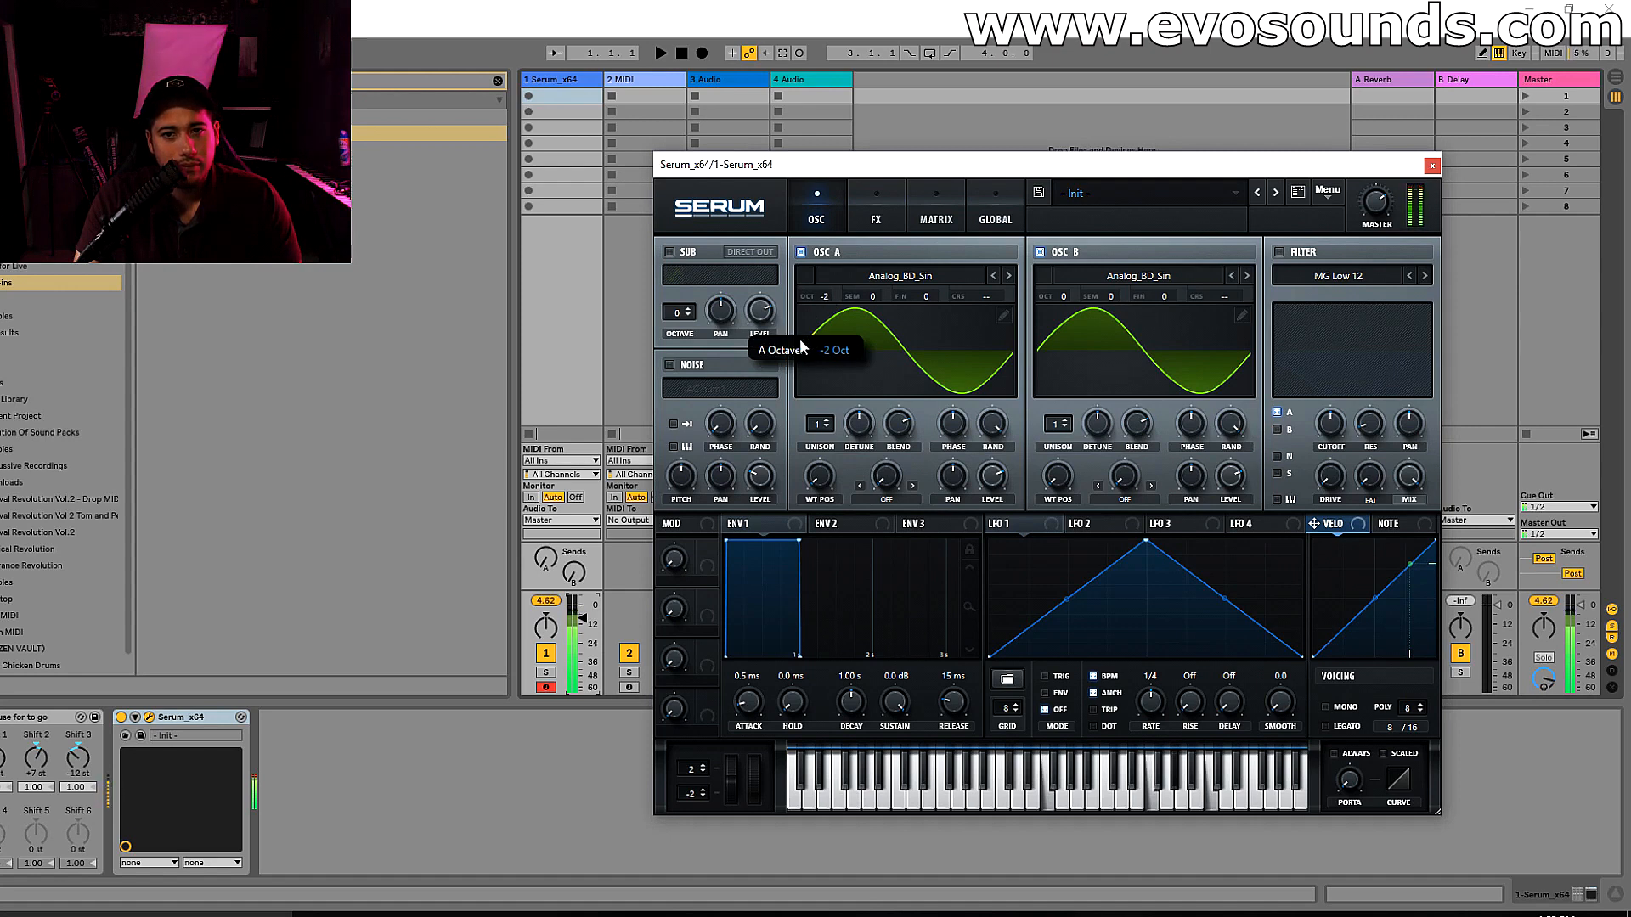
pyautogui.moveTo(1054, 295); pyautogui.dragTo(1051, 313)
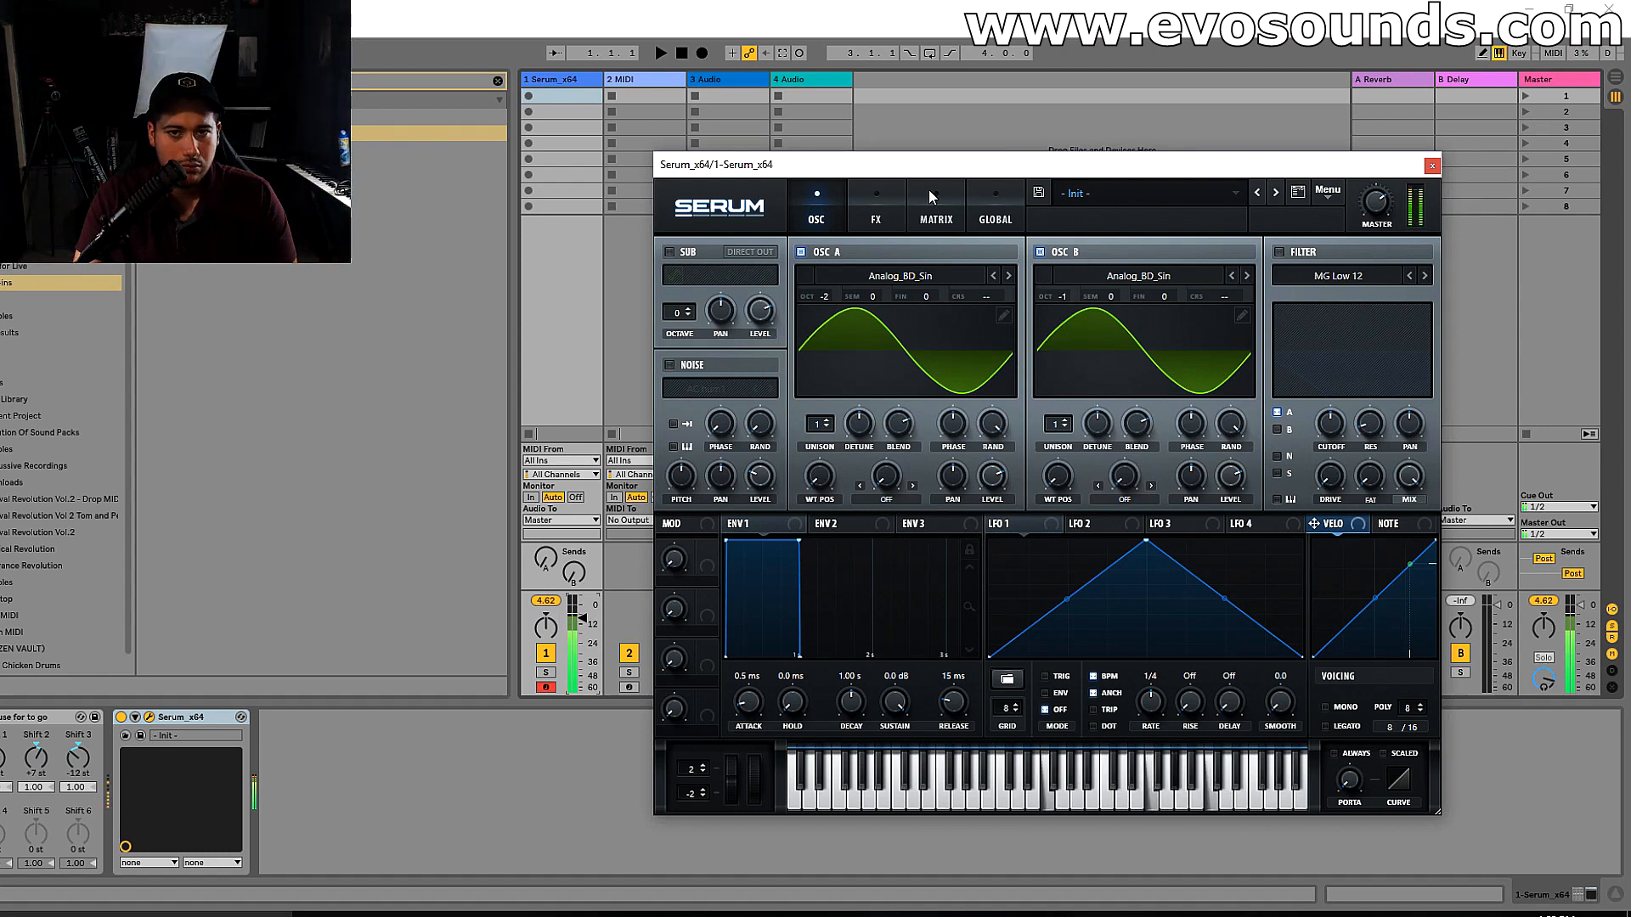
# - Add a Downsample distortion with about 13% drive and a Hall reverb to the effects chain
pyautogui.click(876, 211)
pyautogui.click(687, 289)
pyautogui.moveTo(1247, 262); pyautogui.dragTo(1242, 253)
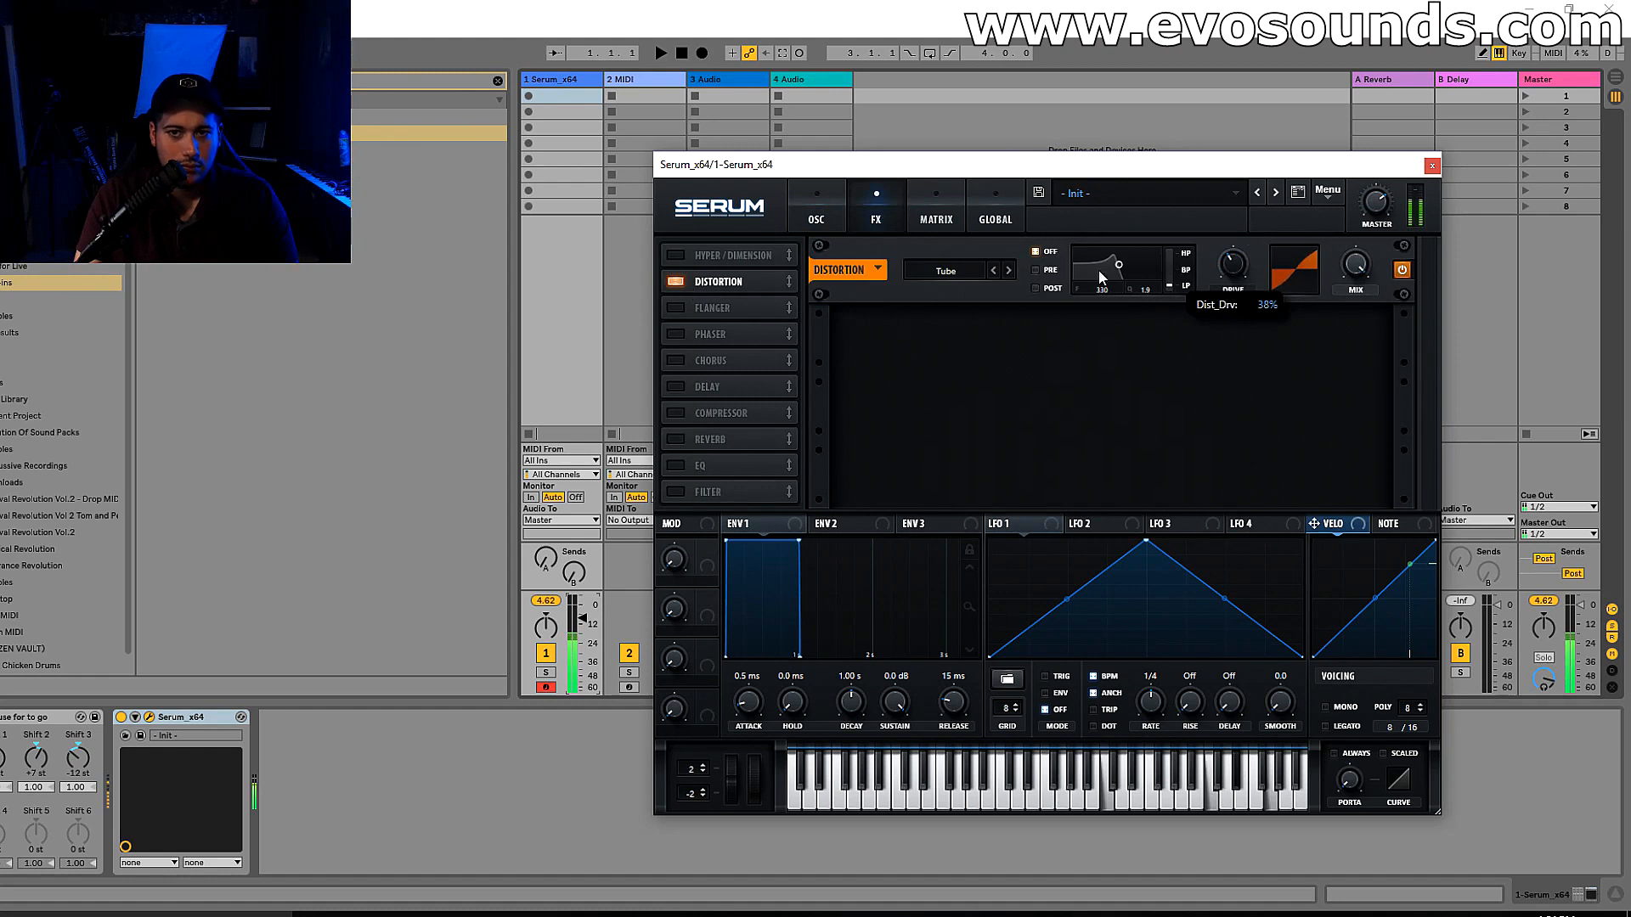
pyautogui.click(946, 271)
pyautogui.click(965, 444)
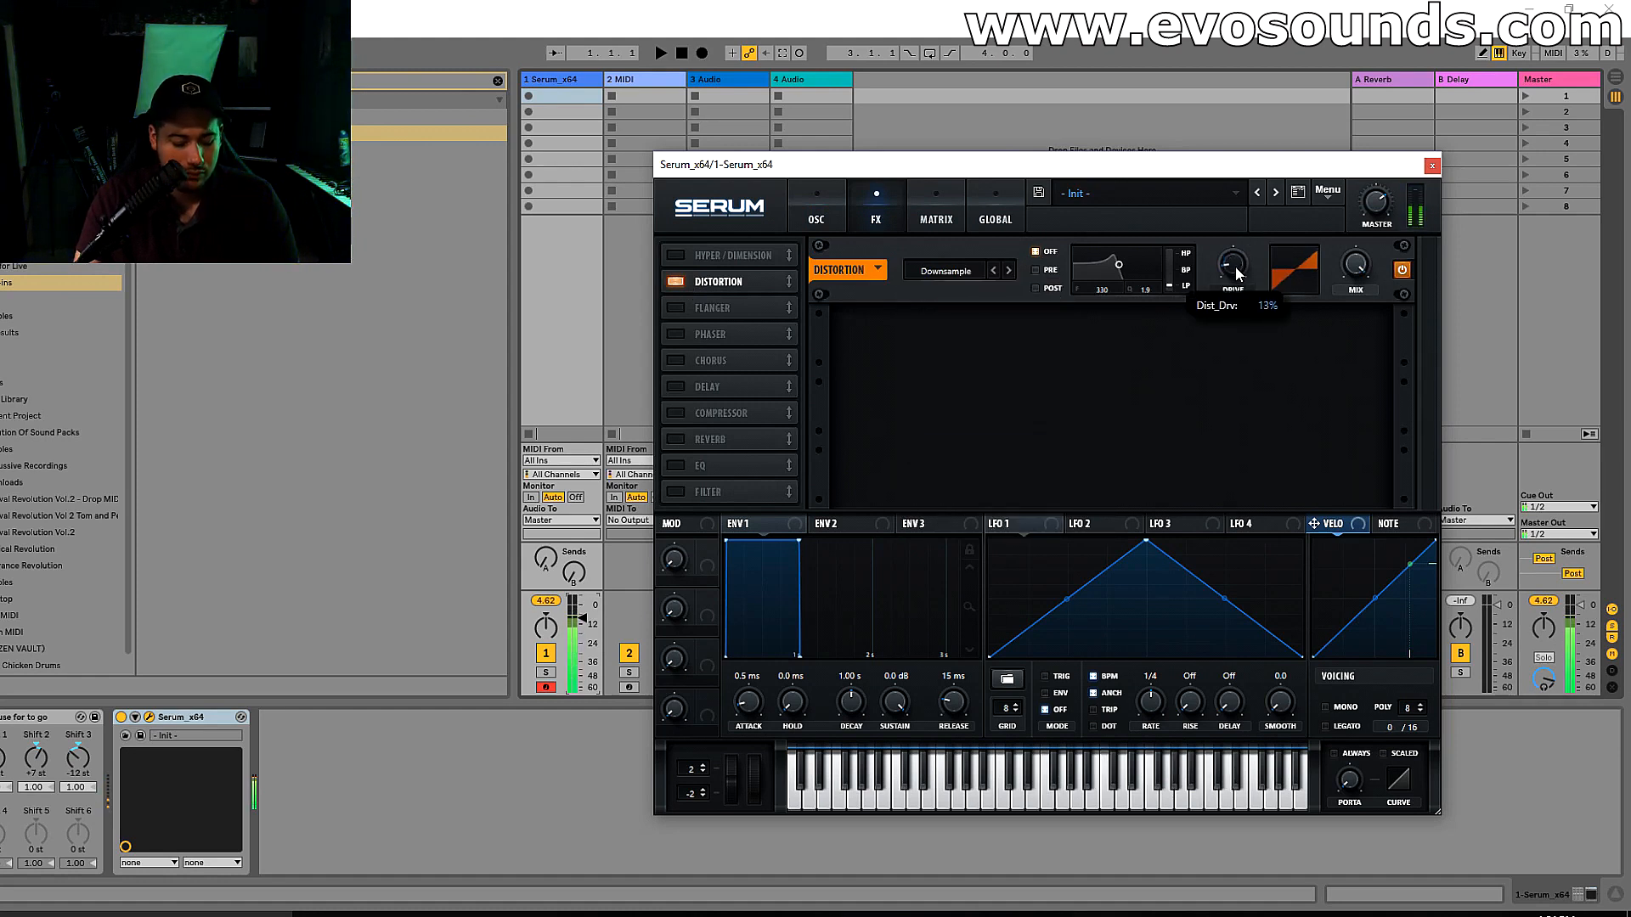
pyautogui.click(676, 439)
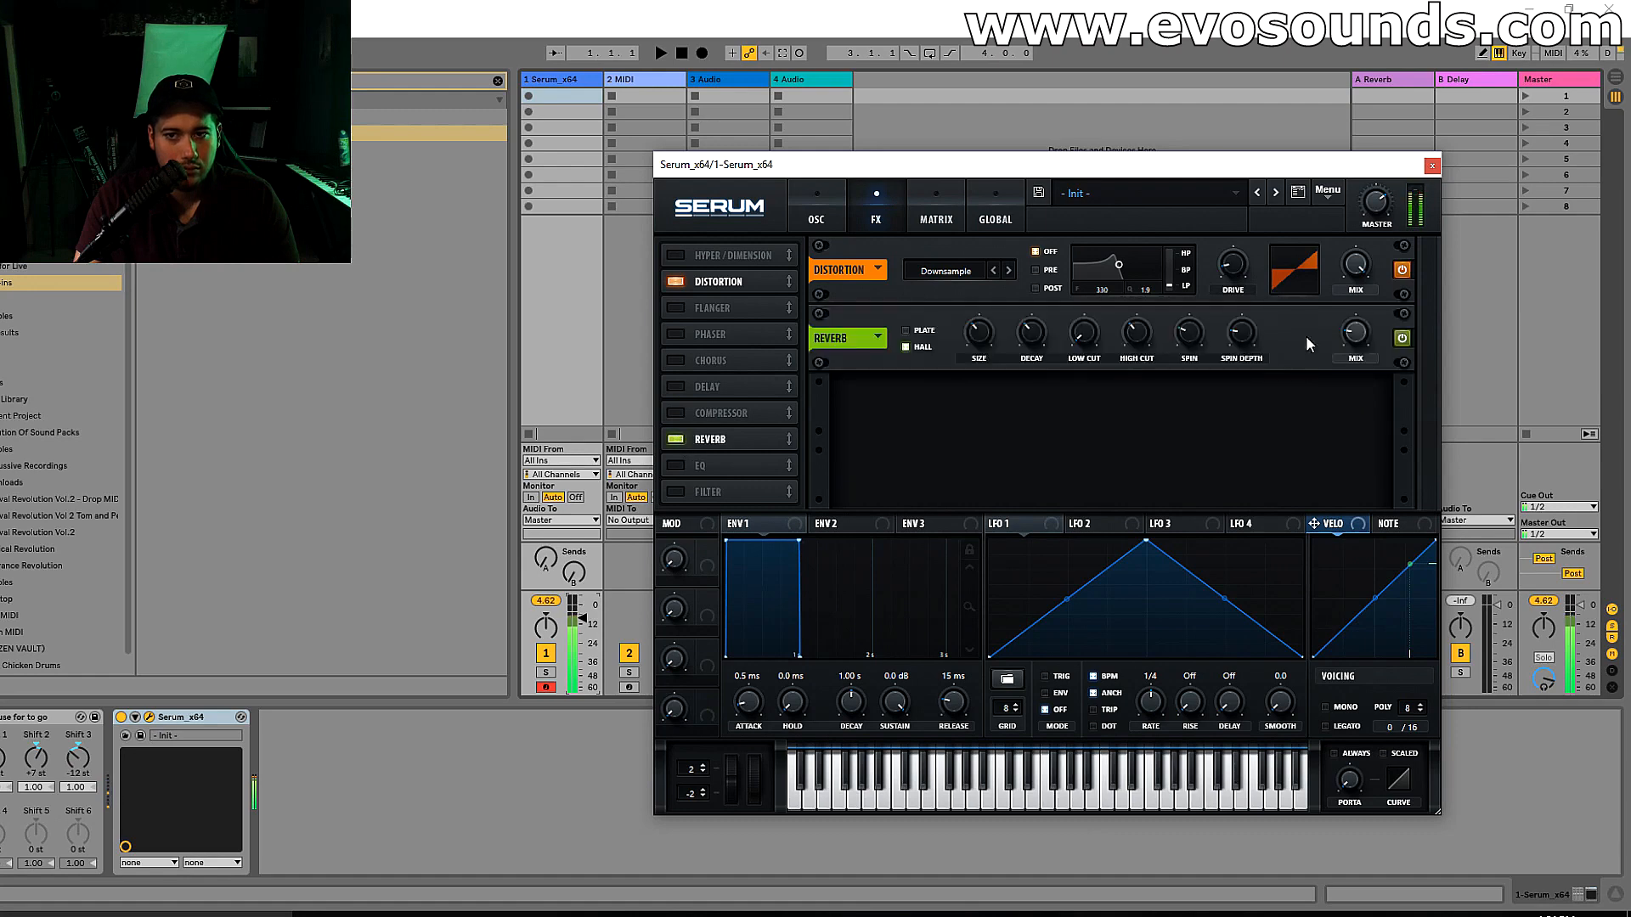
# - Set oscillator A's octave to 0 and oscillator B's octave to +3 while auditioning notes in different octaves
pyautogui.click(818, 217)
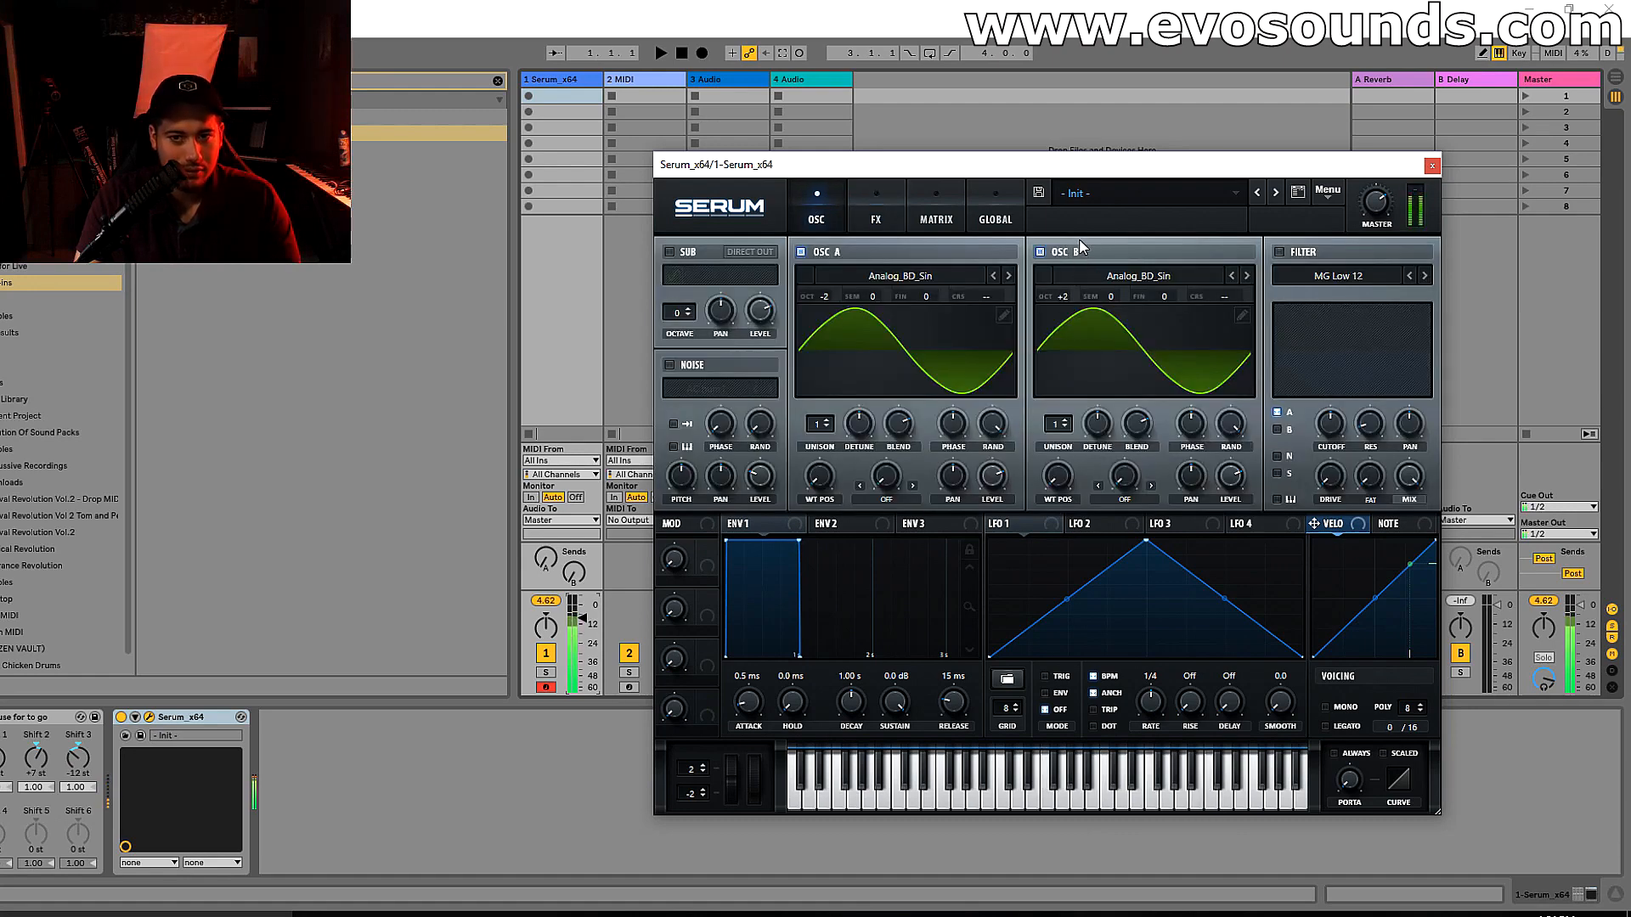
pyautogui.moveTo(1062, 297); pyautogui.dragTo(1053, 302)
pyautogui.moveTo(836, 298); pyautogui.dragTo(836, 280)
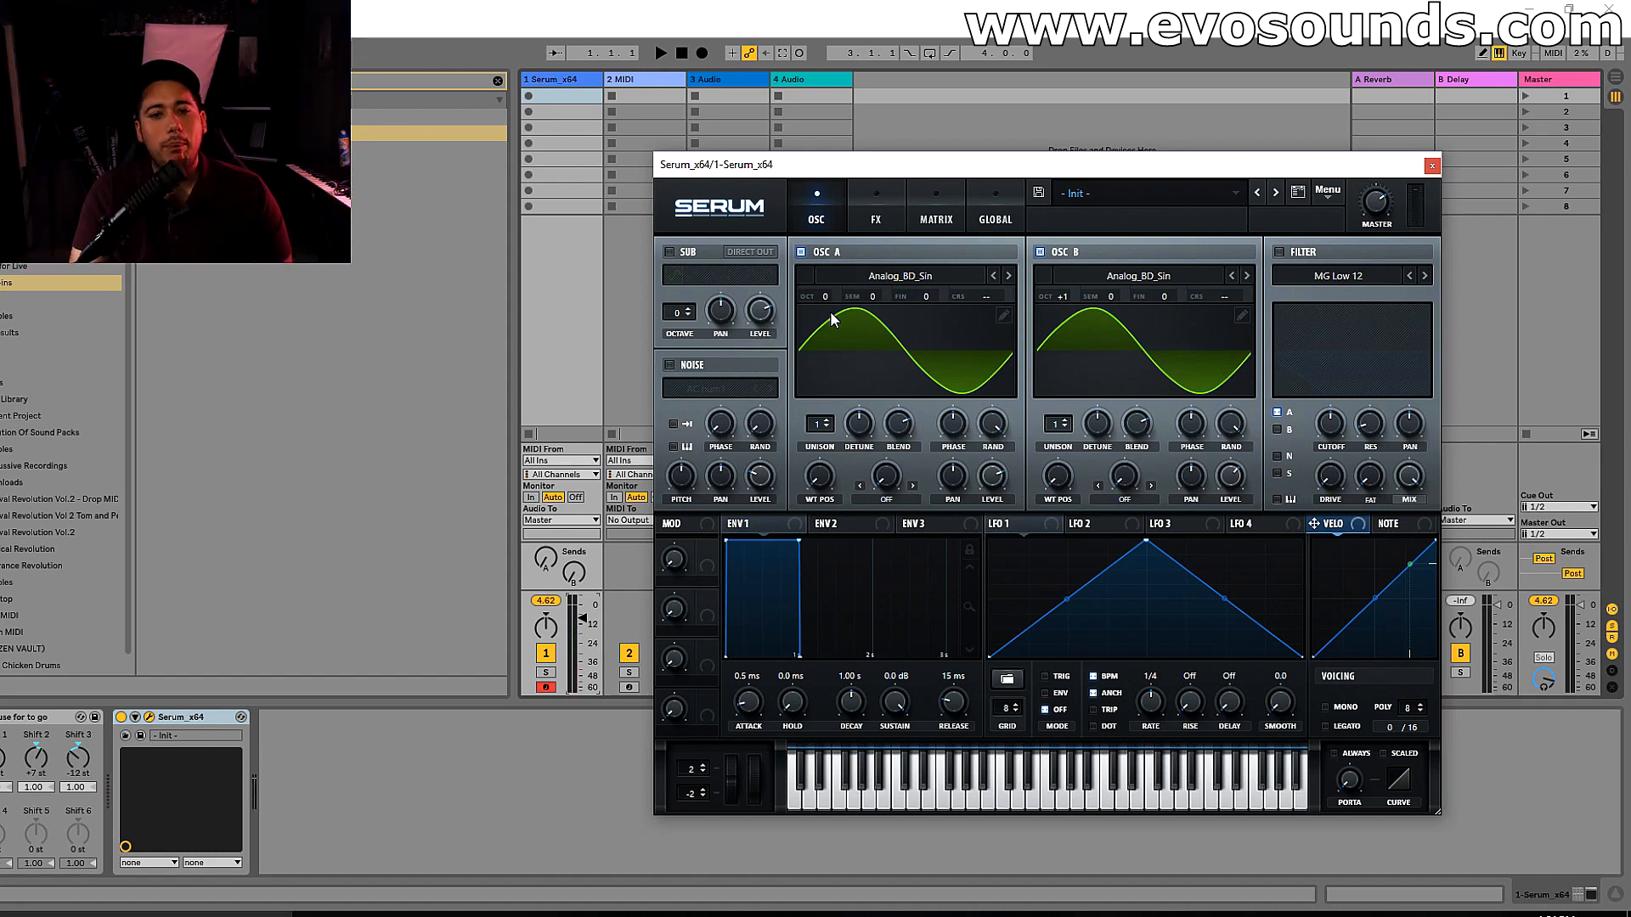
pyautogui.press('z')
pyautogui.press('f')
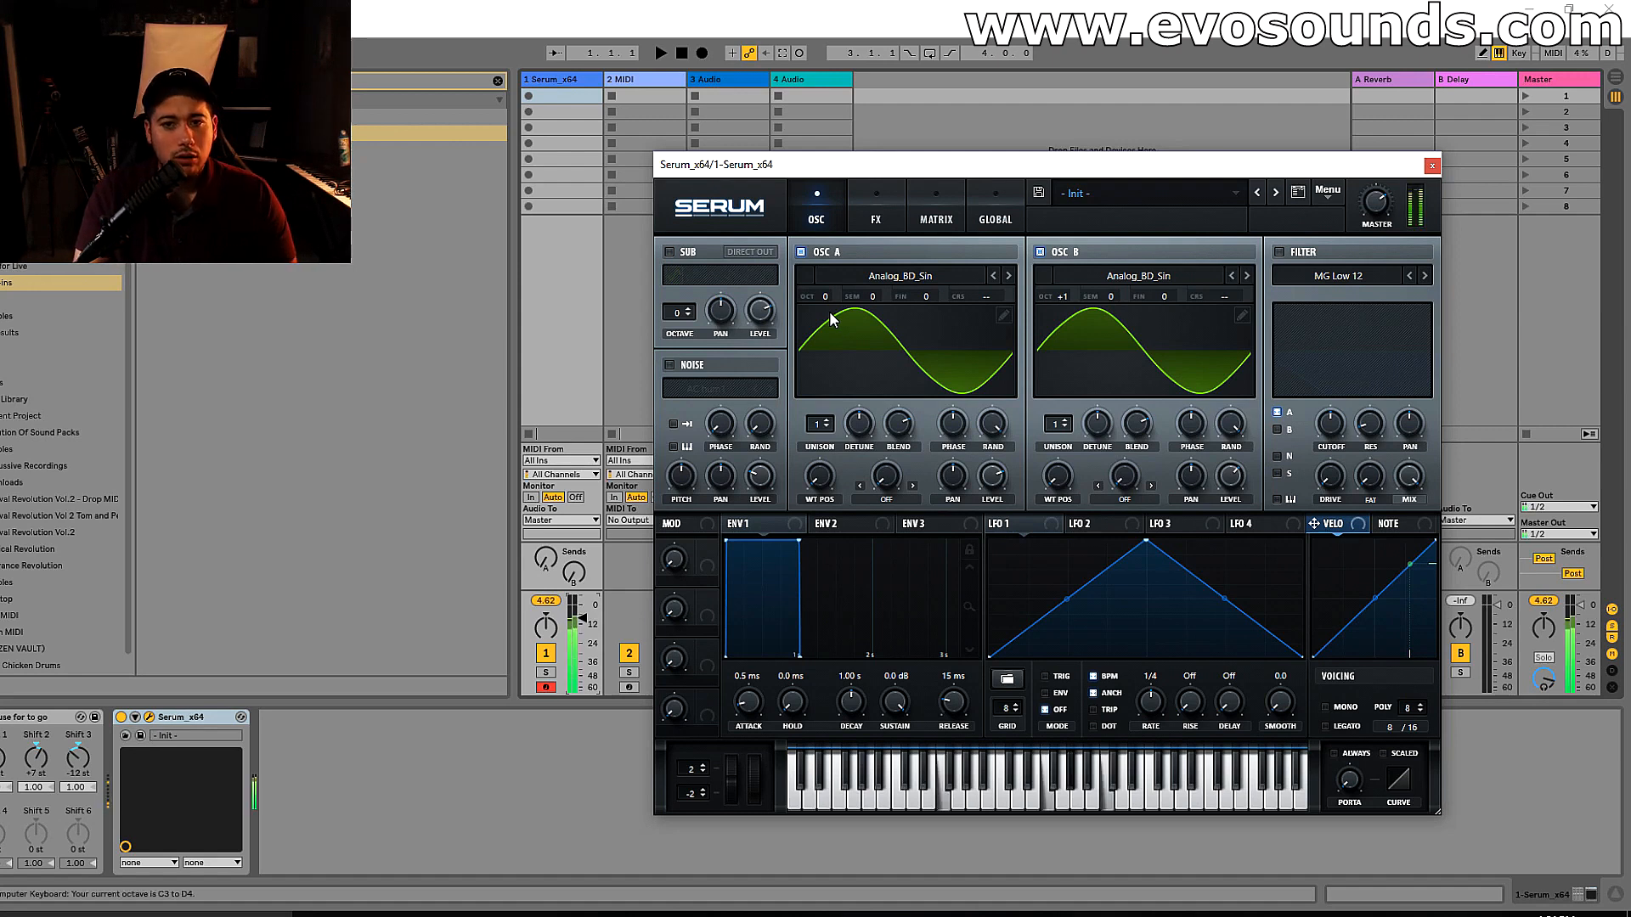
pyautogui.press('z')
pyautogui.moveTo(1064, 297); pyautogui.dragTo(1084, 272)
pyautogui.press('f')
pyautogui.press('k')
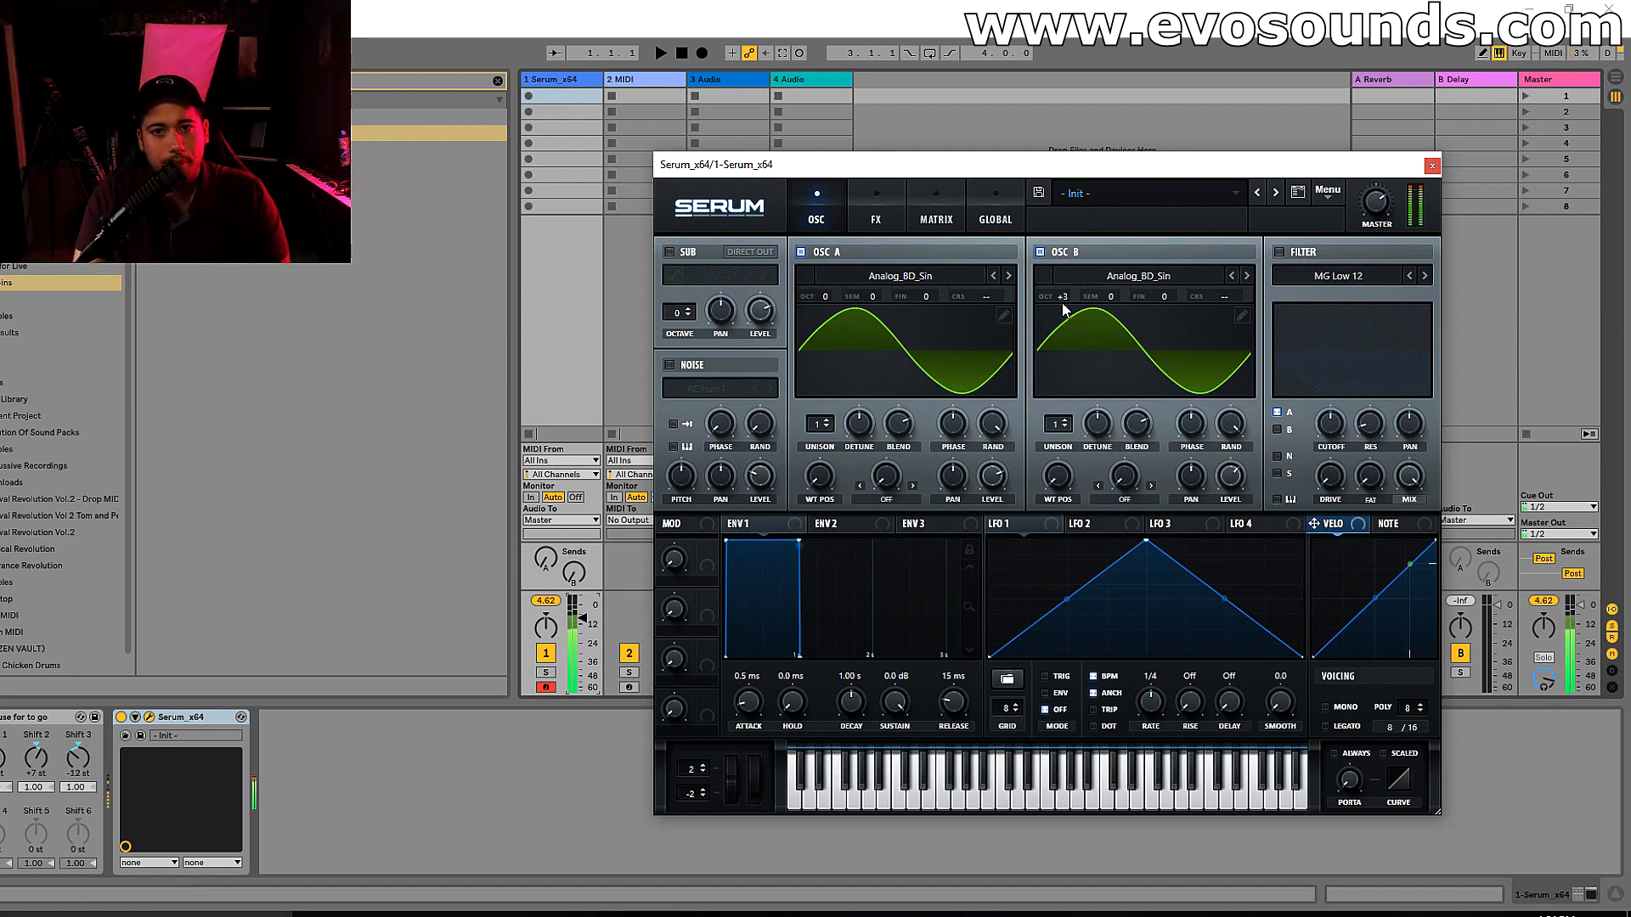
# - Enable the filter on both oscillators and modulate its cutoff with envelope 1, using 632 ms decay and no sustain
pyautogui.click(1278, 252)
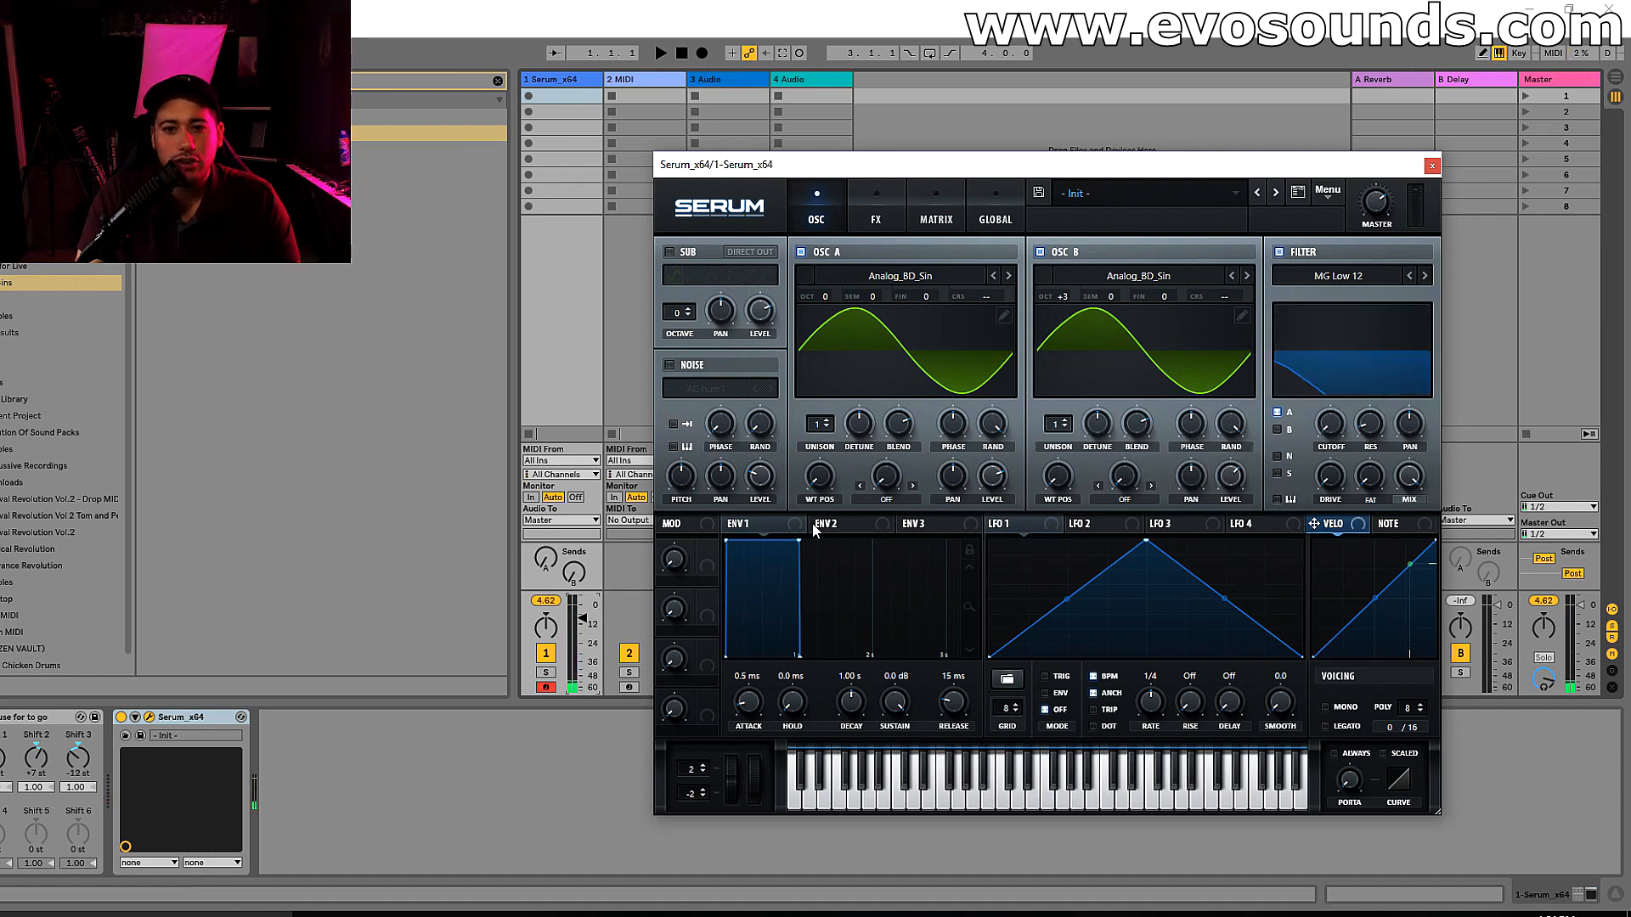
pyautogui.moveTo(729, 523); pyautogui.dragTo(1330, 423)
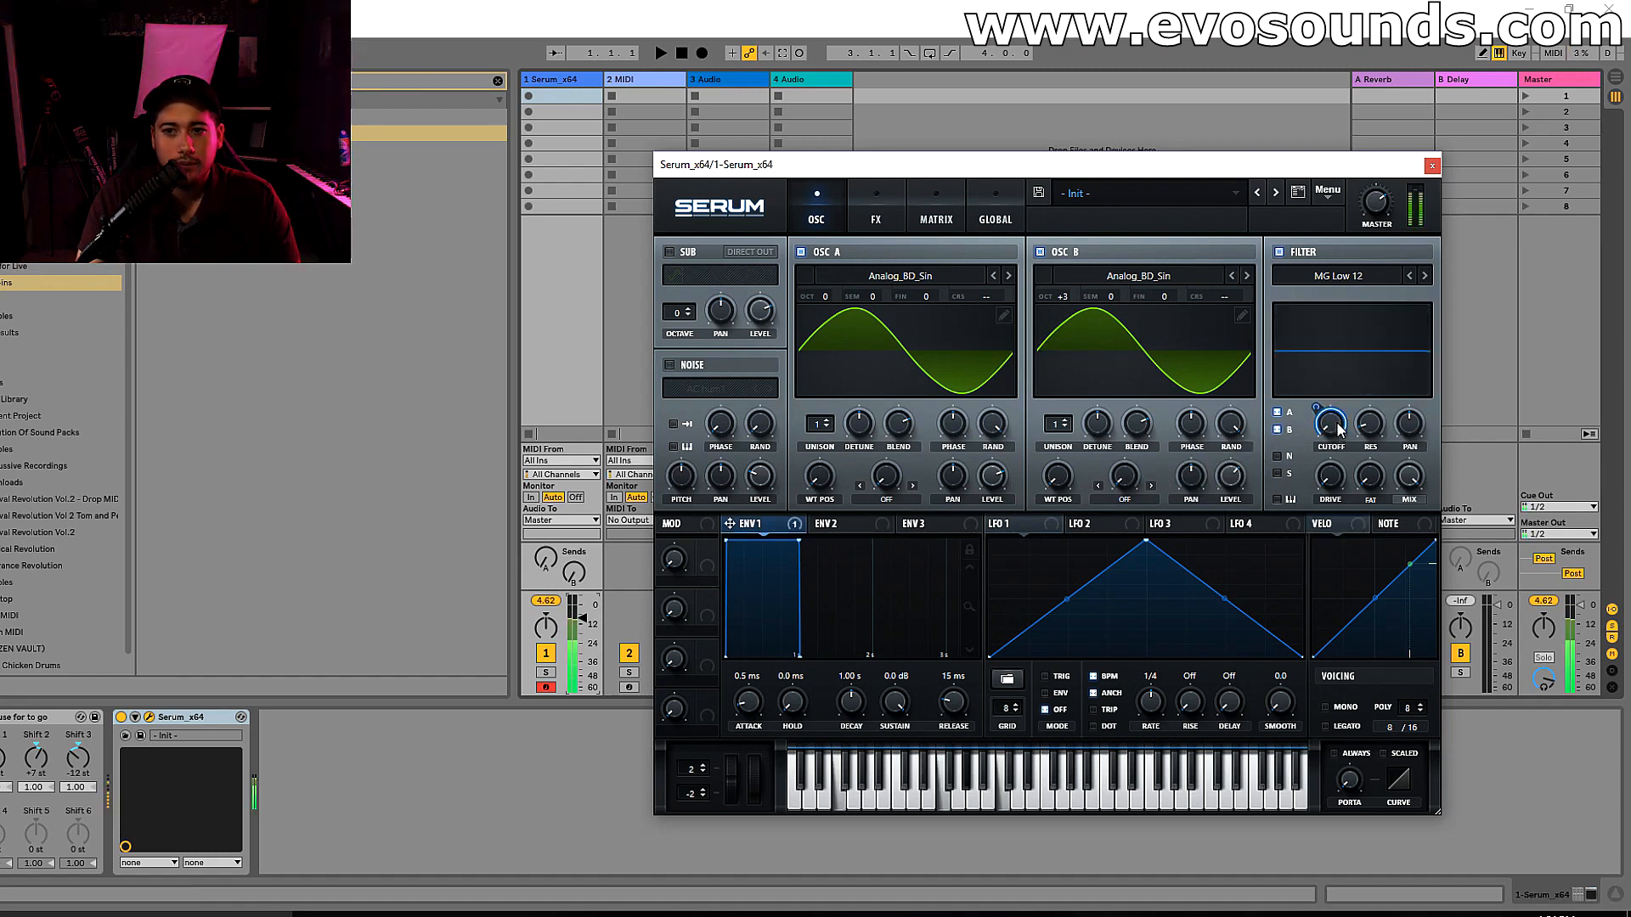
pyautogui.moveTo(798, 540); pyautogui.dragTo(696, 913)
pyautogui.moveTo(849, 708); pyautogui.dragTo(846, 708)
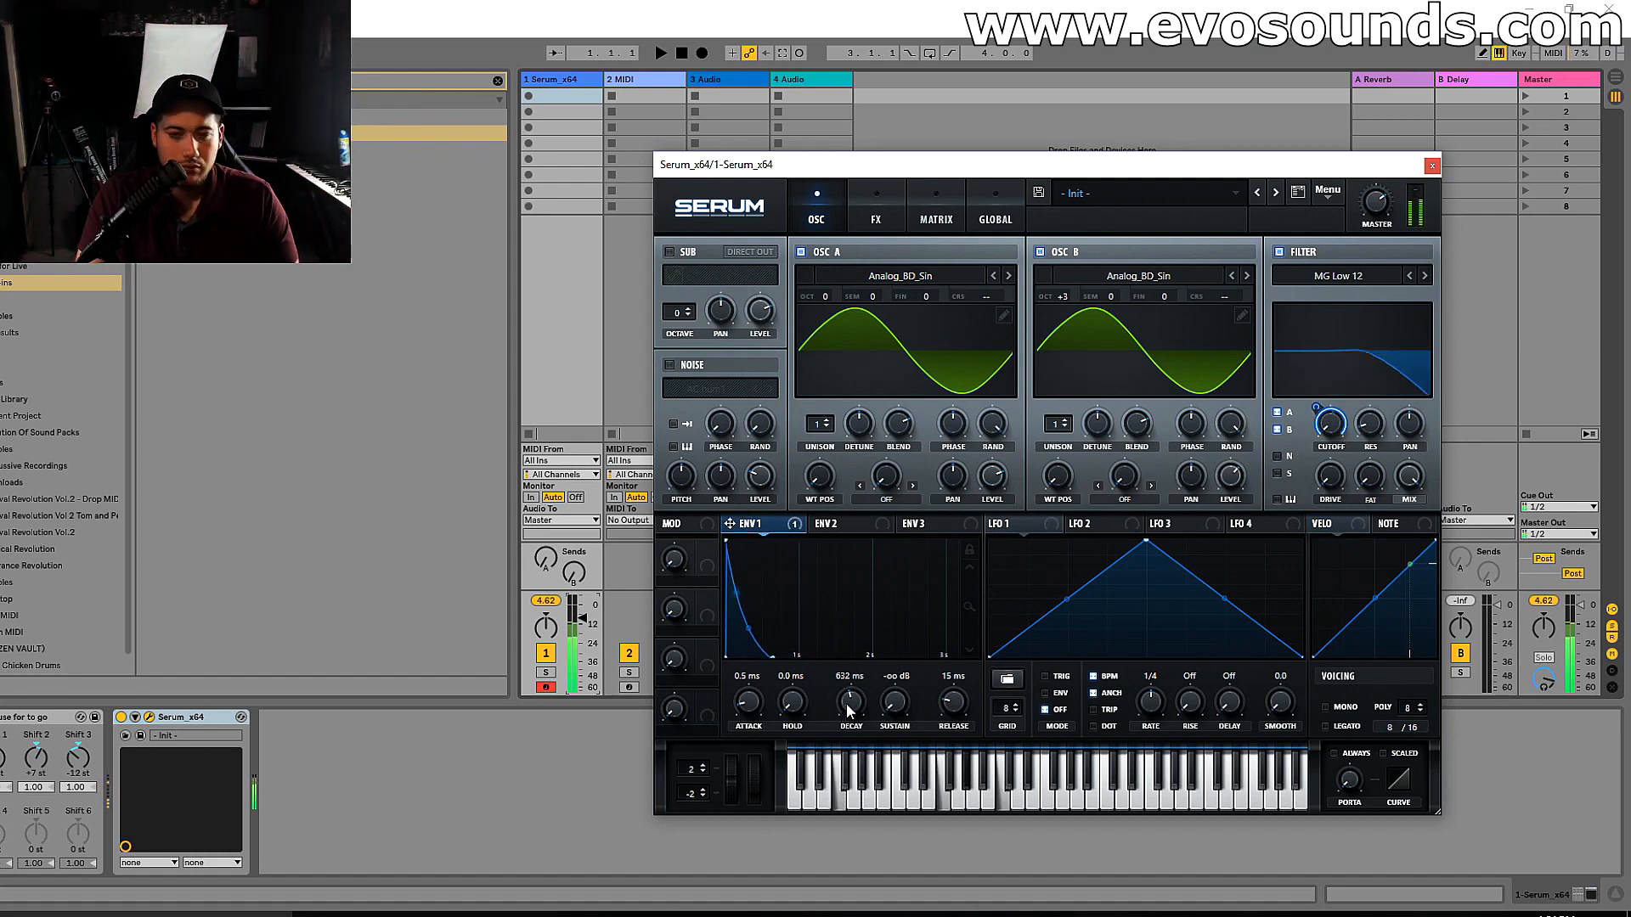
# - Set oscillator A's warp mode to FM (from B) and set the Serum track's volume to -2.6 dB
pyautogui.click(887, 499)
pyautogui.click(918, 423)
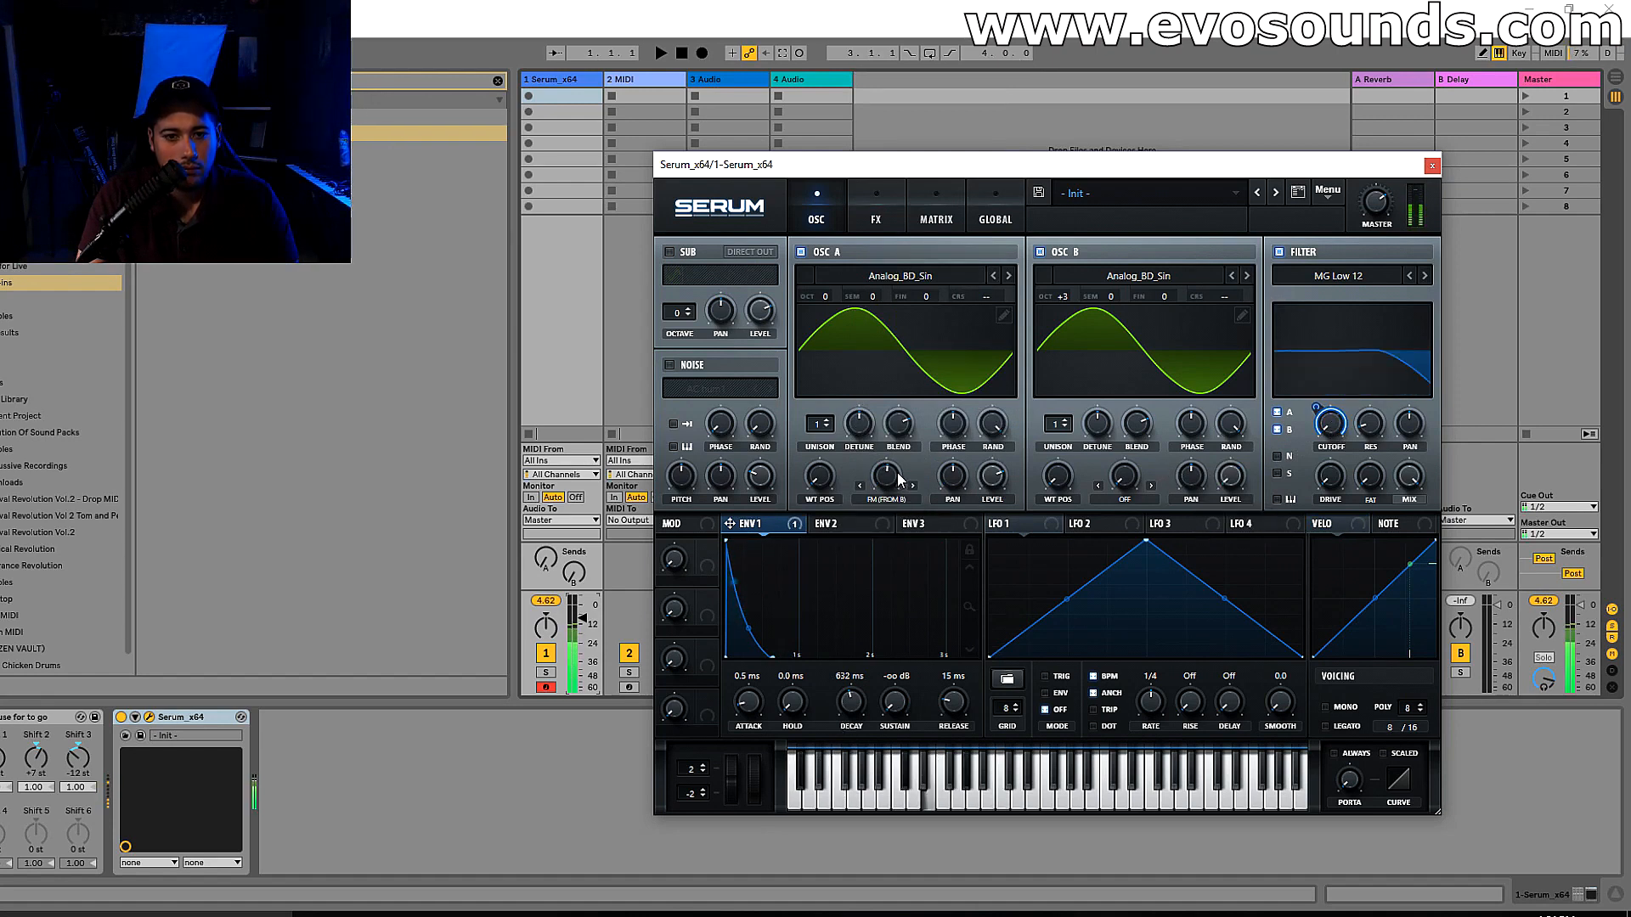
pyautogui.moveTo(583, 619); pyautogui.dragTo(583, 603)
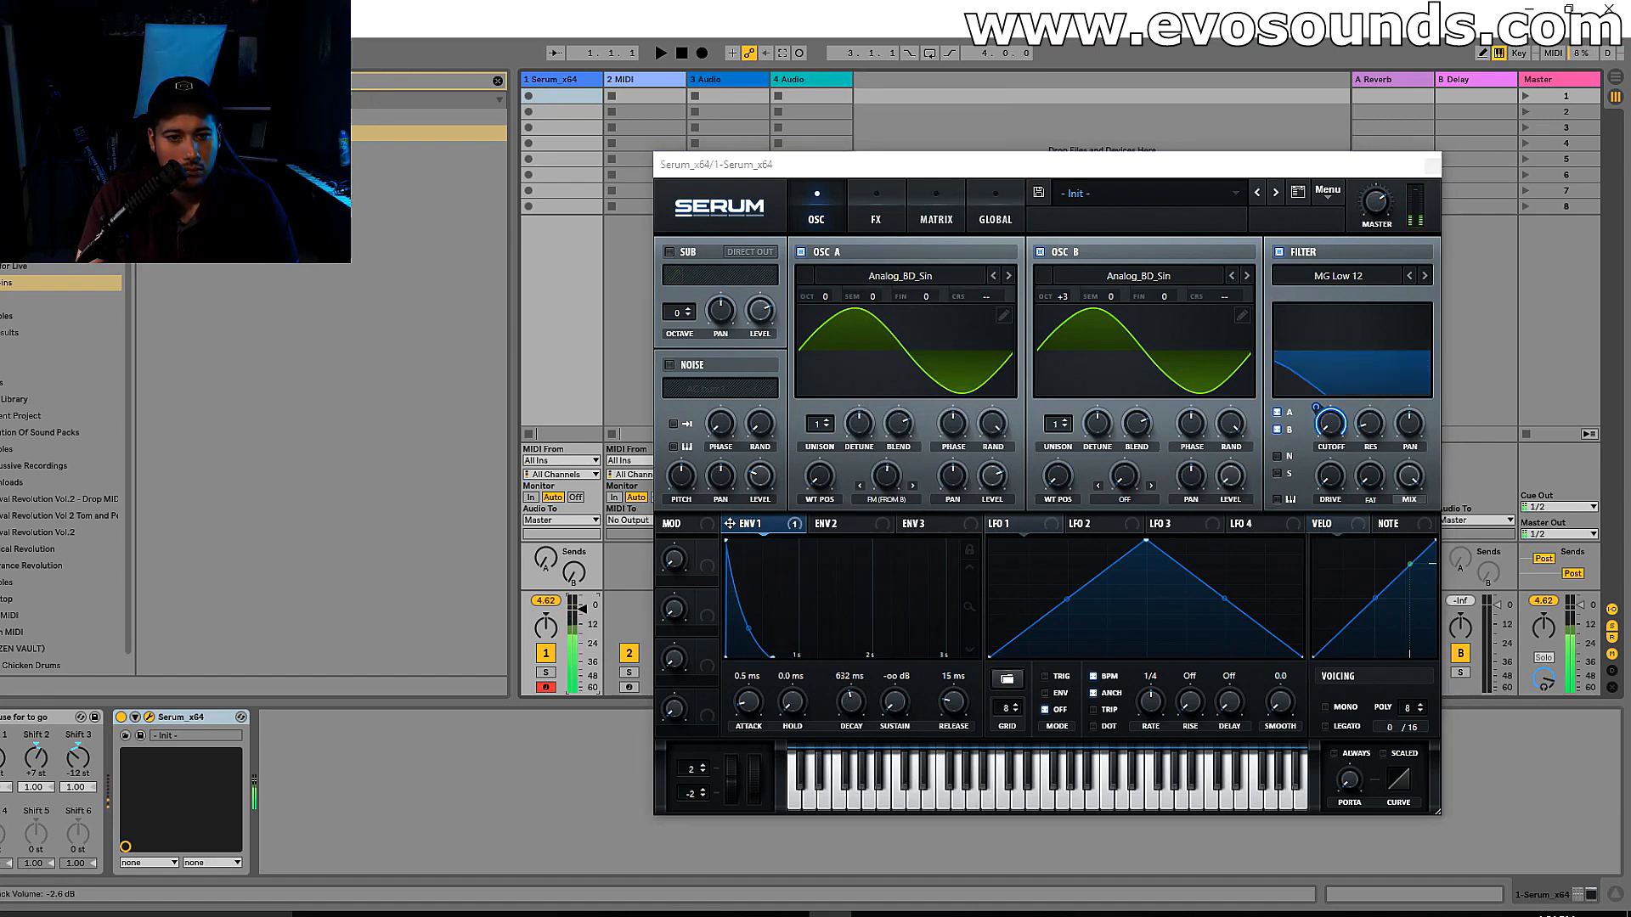
# - Add a delay effect with both its left and right times set to 1/16
pyautogui.click(880, 219)
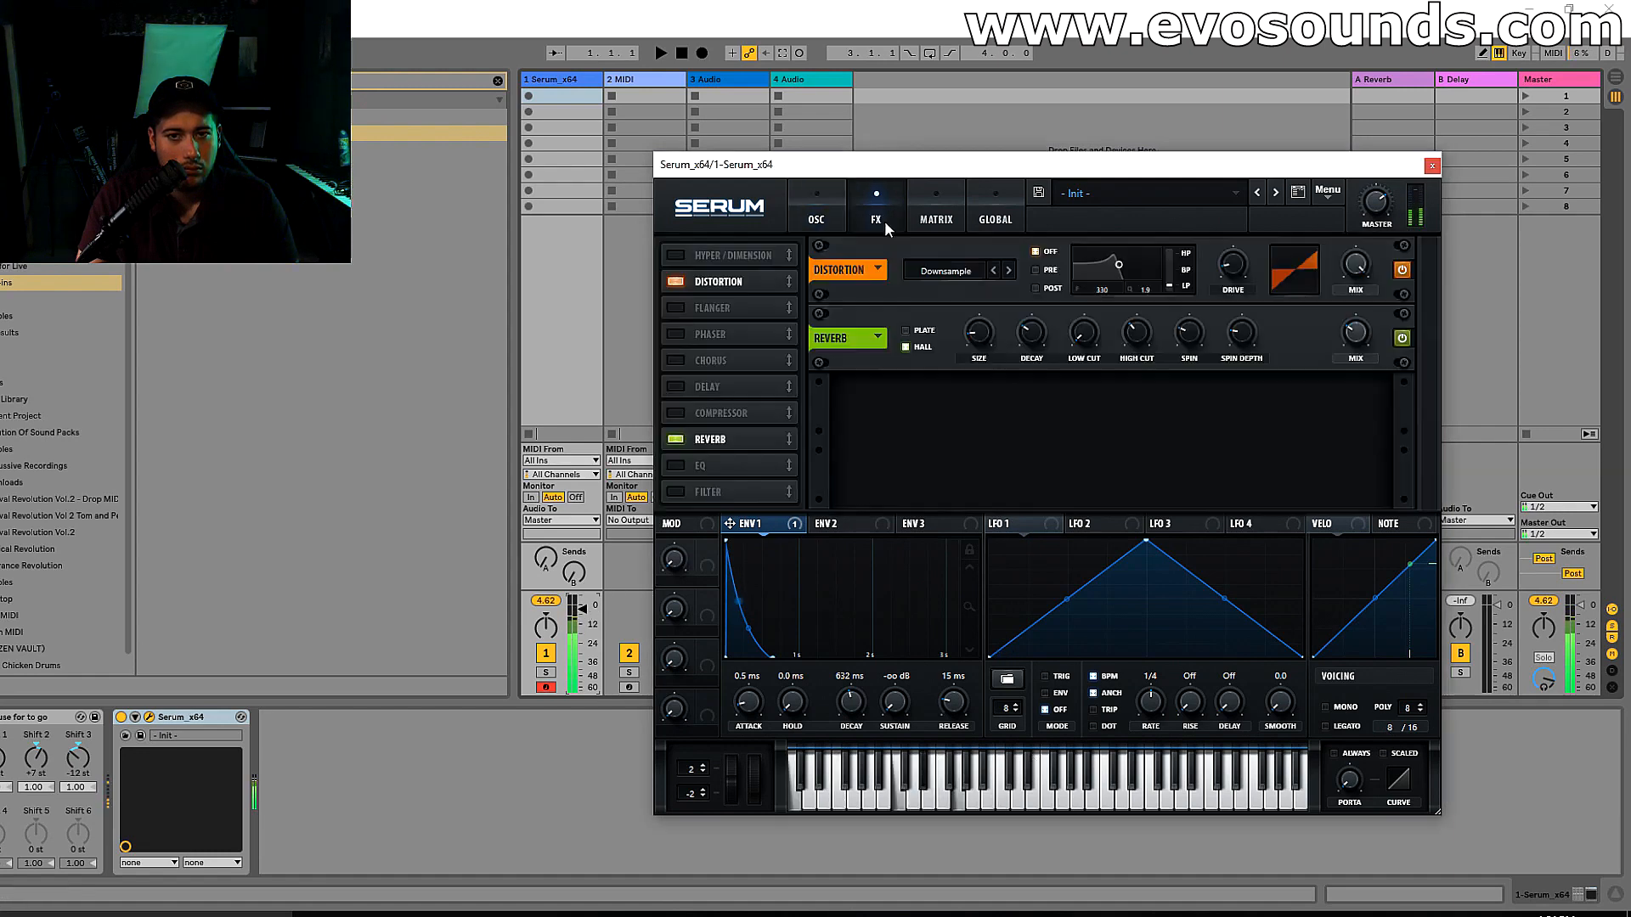
pyautogui.click(673, 387)
pyautogui.moveTo(1079, 354); pyautogui.dragTo(1078, 366)
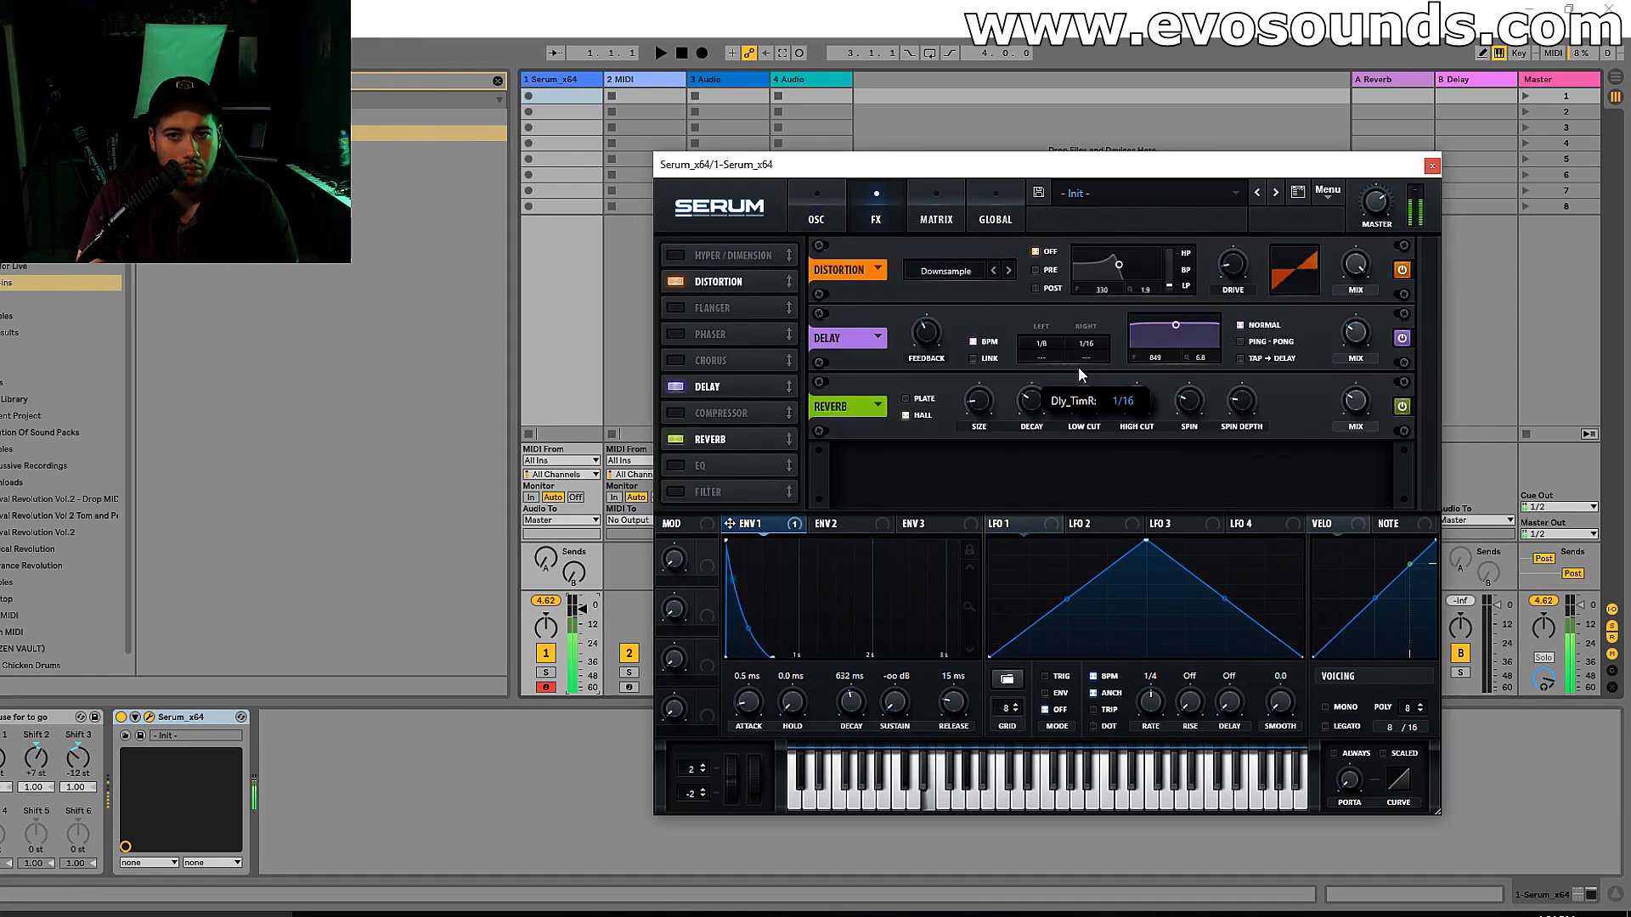
pyautogui.moveTo(1357, 340)
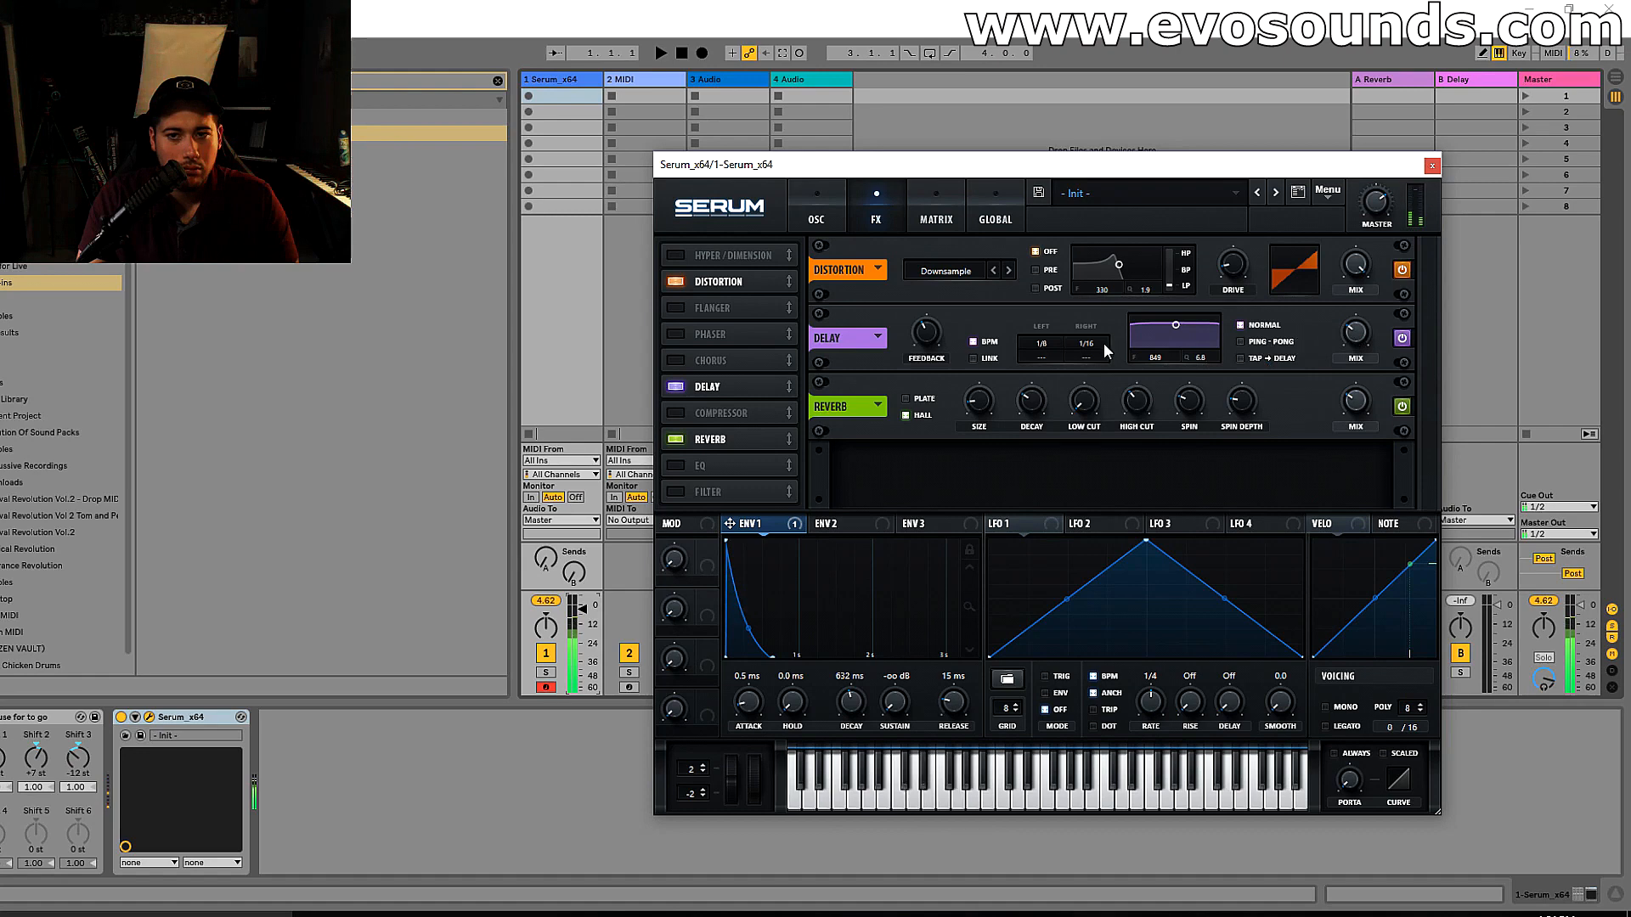
pyautogui.moveTo(1042, 344); pyautogui.dragTo(1042, 350)
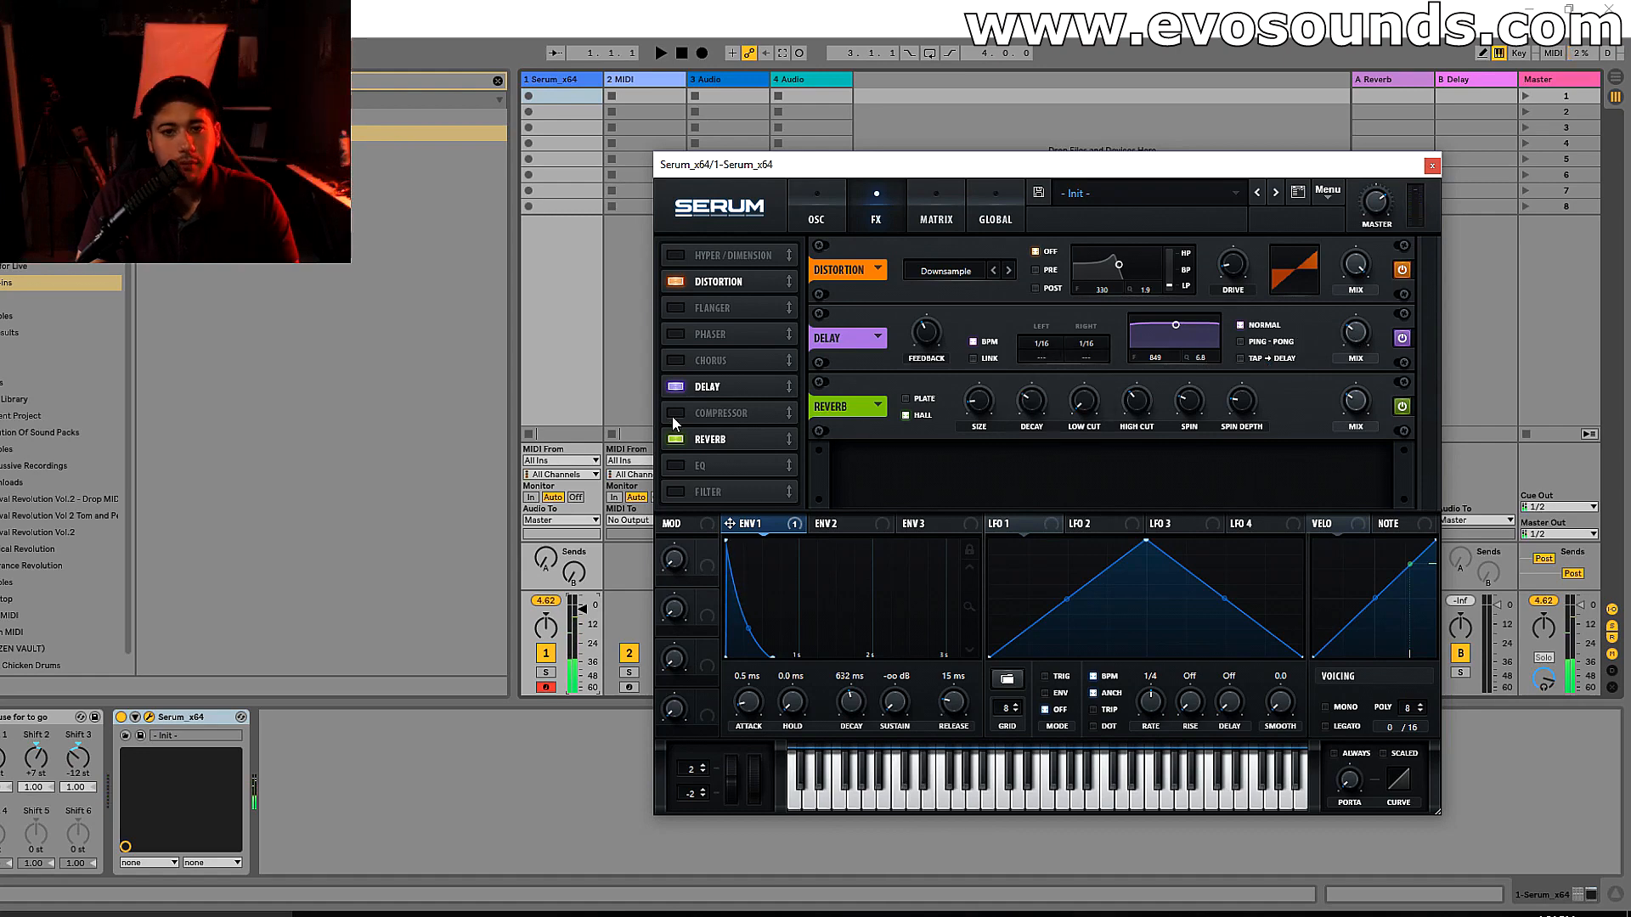
# - Apply an FM (from B) warp to oscillator A, adjust its amount, and set oscillator B's octave to +1
pyautogui.click(817, 214)
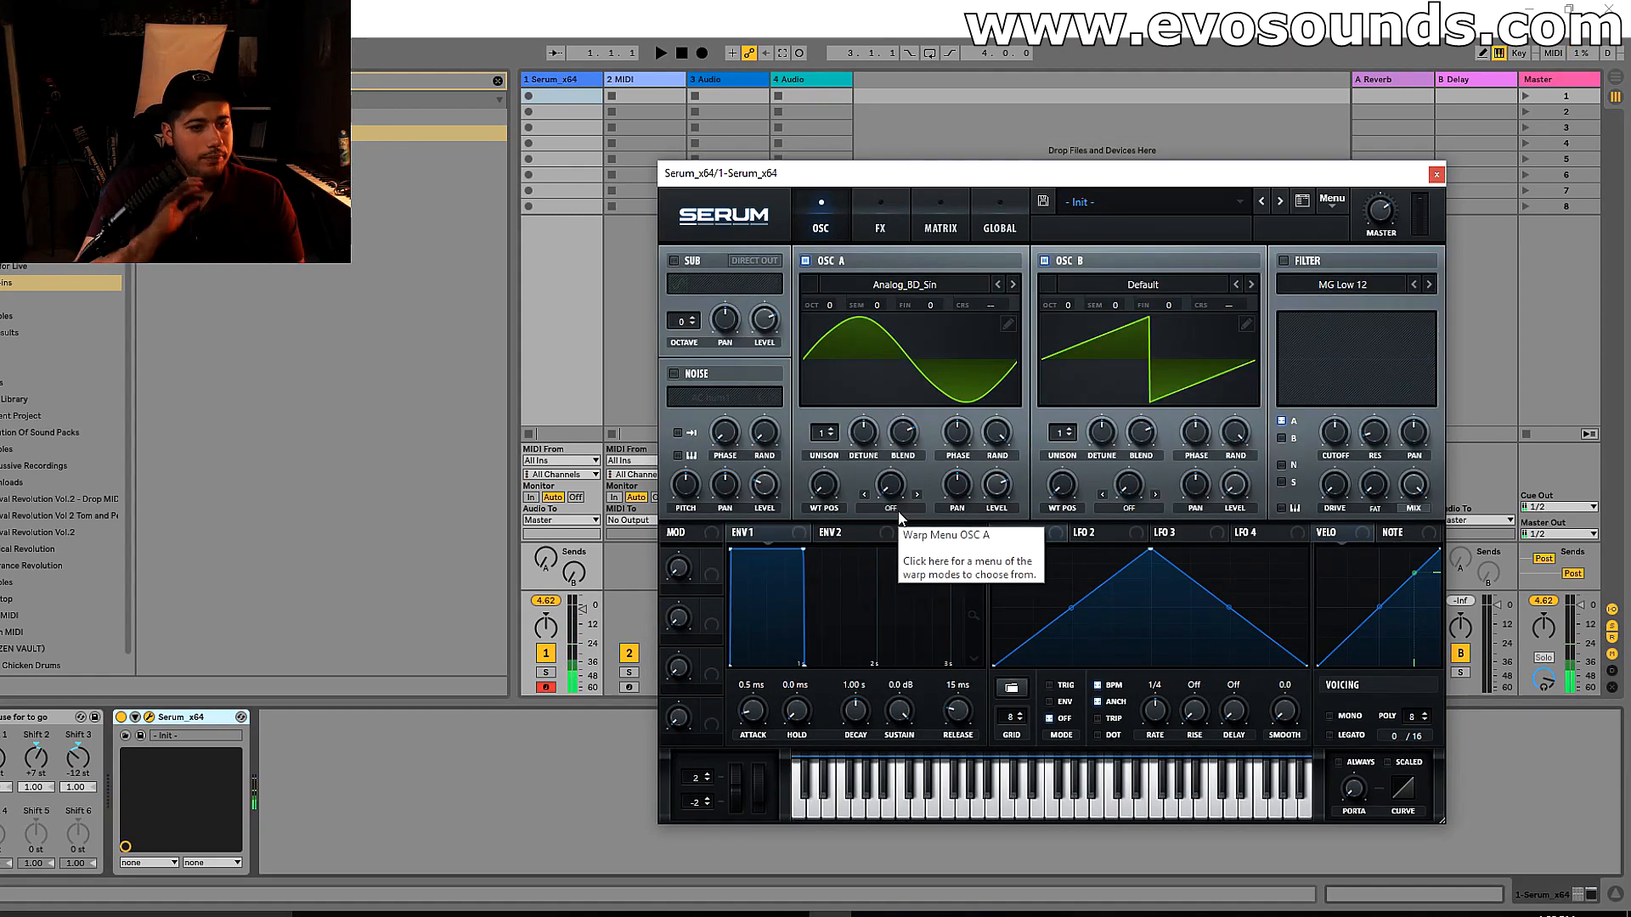
pyautogui.click(900, 517)
pyautogui.click(949, 429)
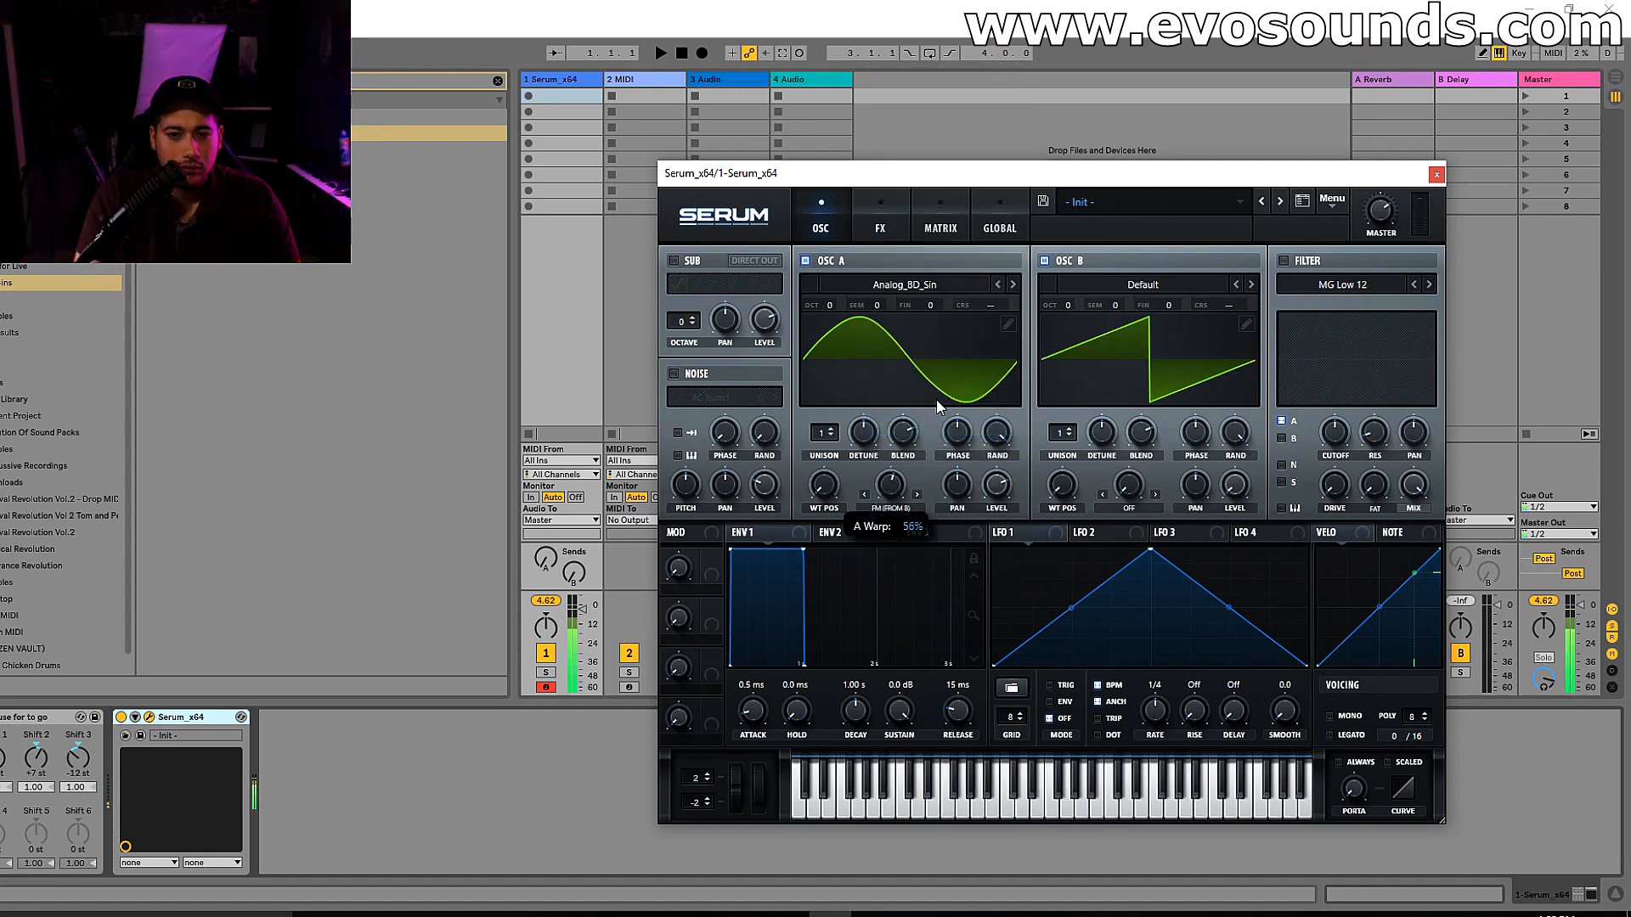
pyautogui.moveTo(1065, 302); pyautogui.dragTo(1076, 289)
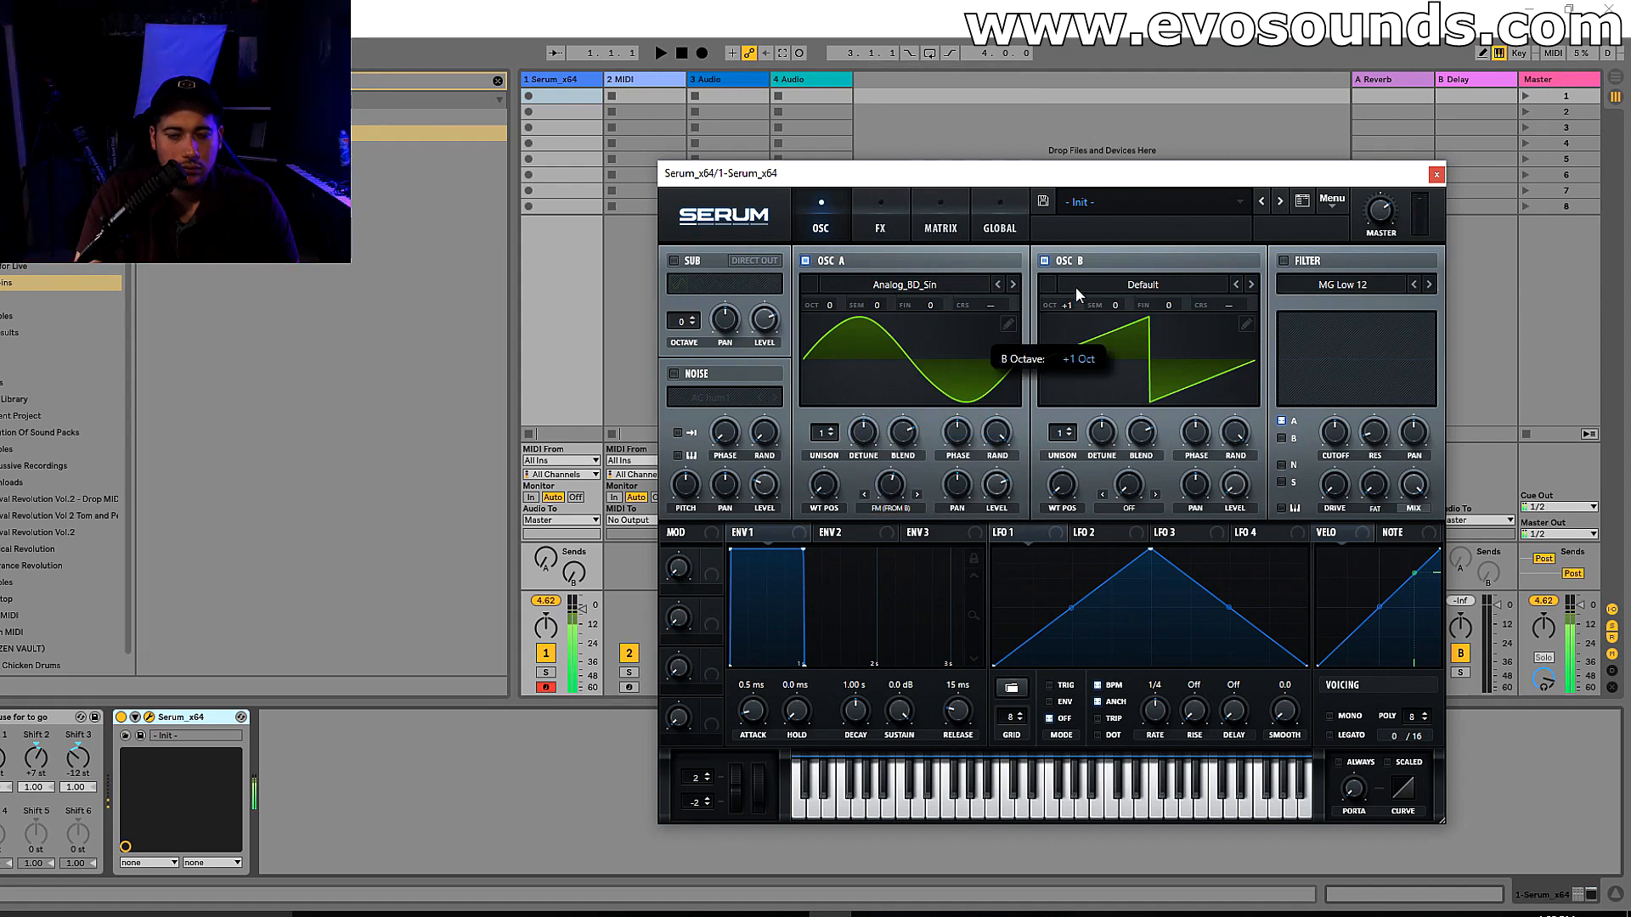
pyautogui.moveTo(895, 488); pyautogui.dragTo(883, 499)
# - Set the unison voices to 10 for oscillator A and 9 for oscillator B
pyautogui.moveTo(1062, 433); pyautogui.dragTo(1067, 391)
pyautogui.moveTo(823, 433); pyautogui.dragTo(881, 340)
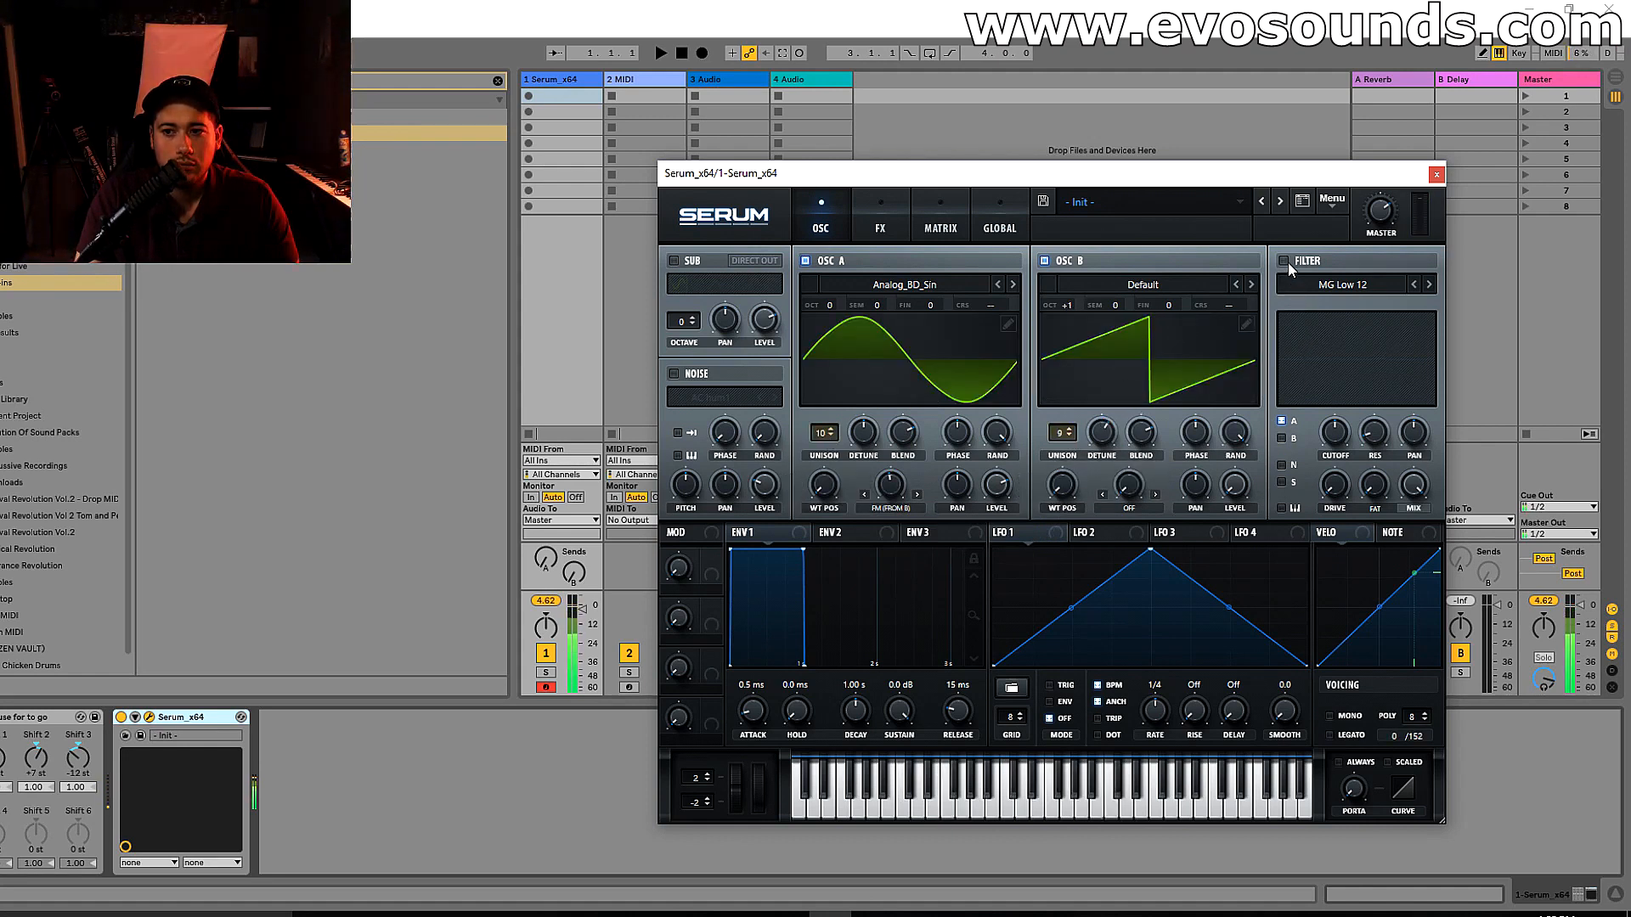
# - Duplicate the Serum track and solo the copy with its Serum window open
pyautogui.click(534, 82)
pyautogui.hotkey('ctrl', 'd')
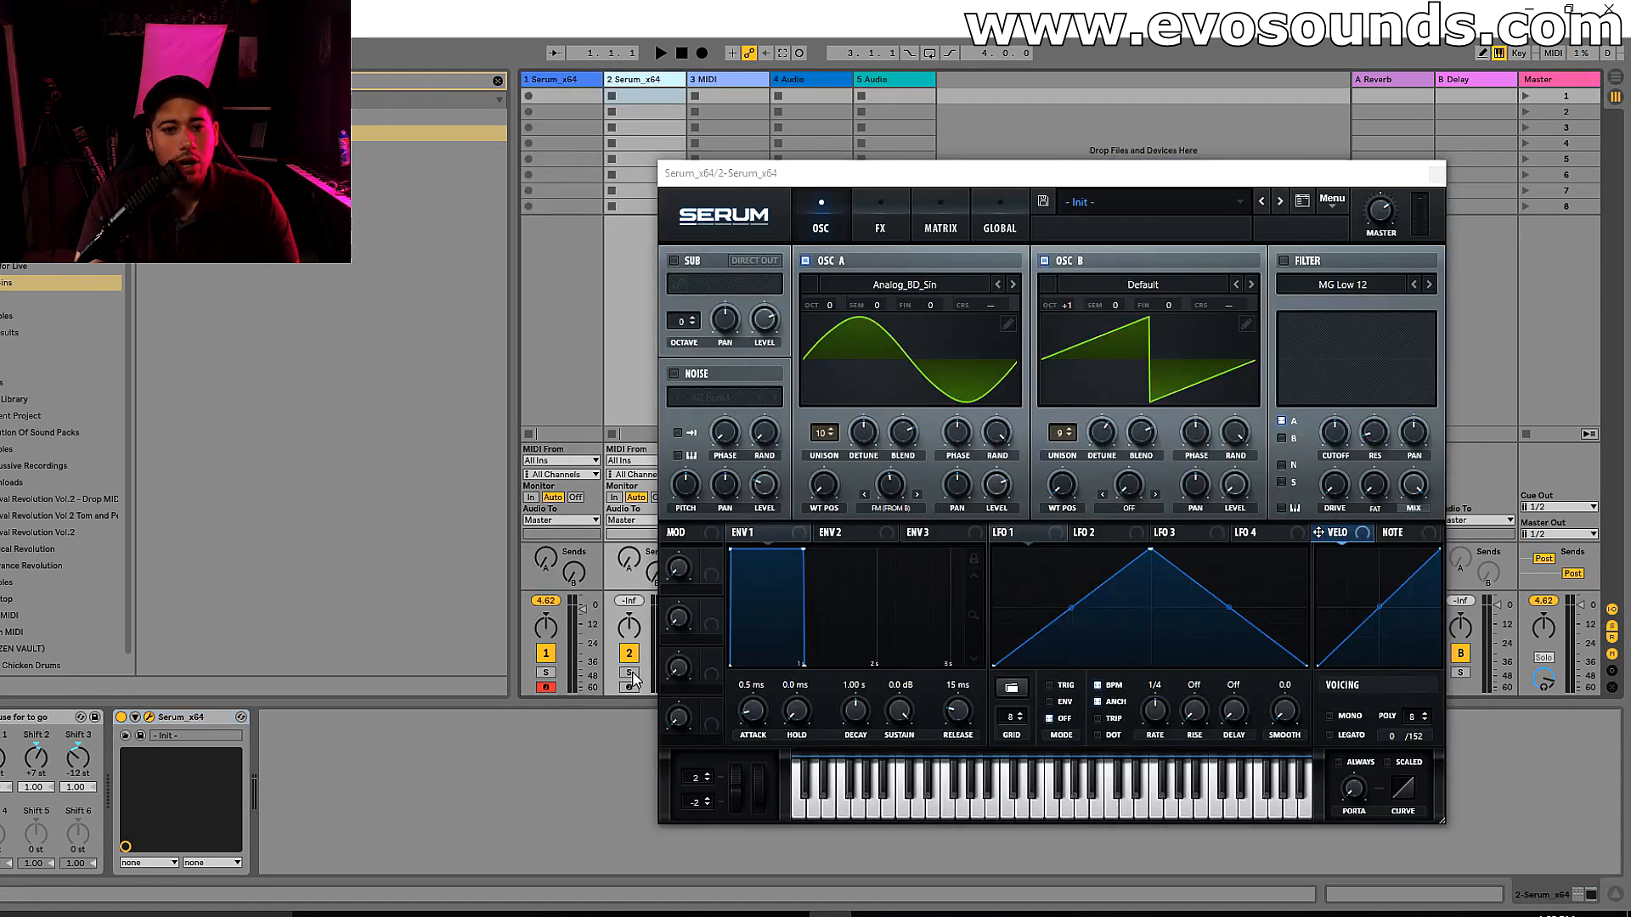
pyautogui.click(631, 673)
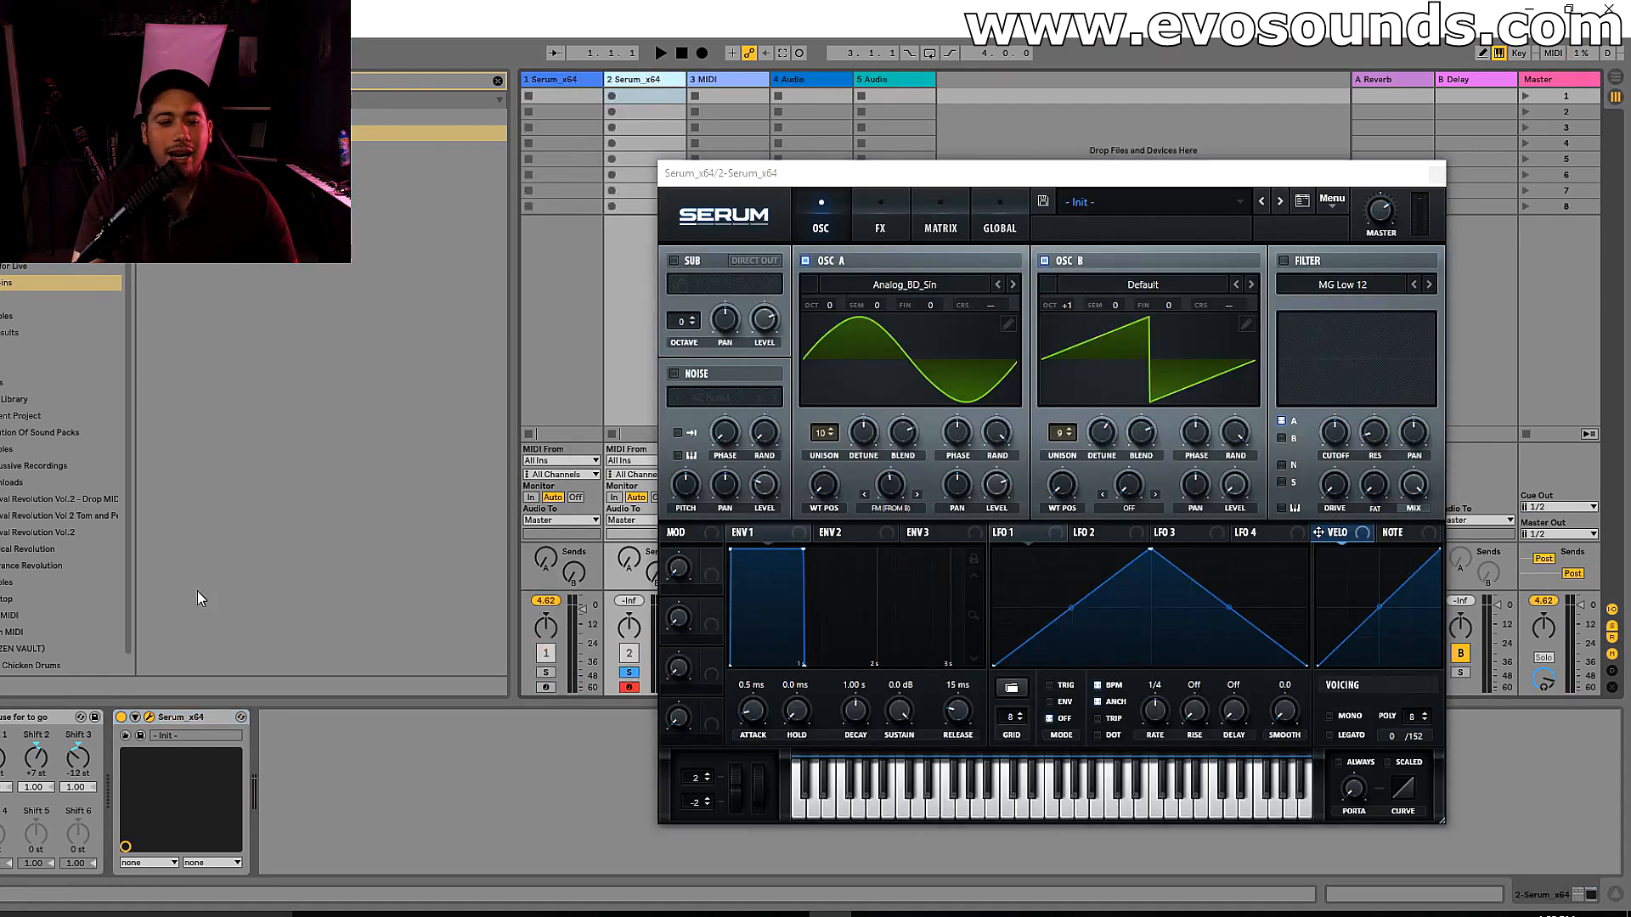
pyautogui.doubleClick(147, 714)
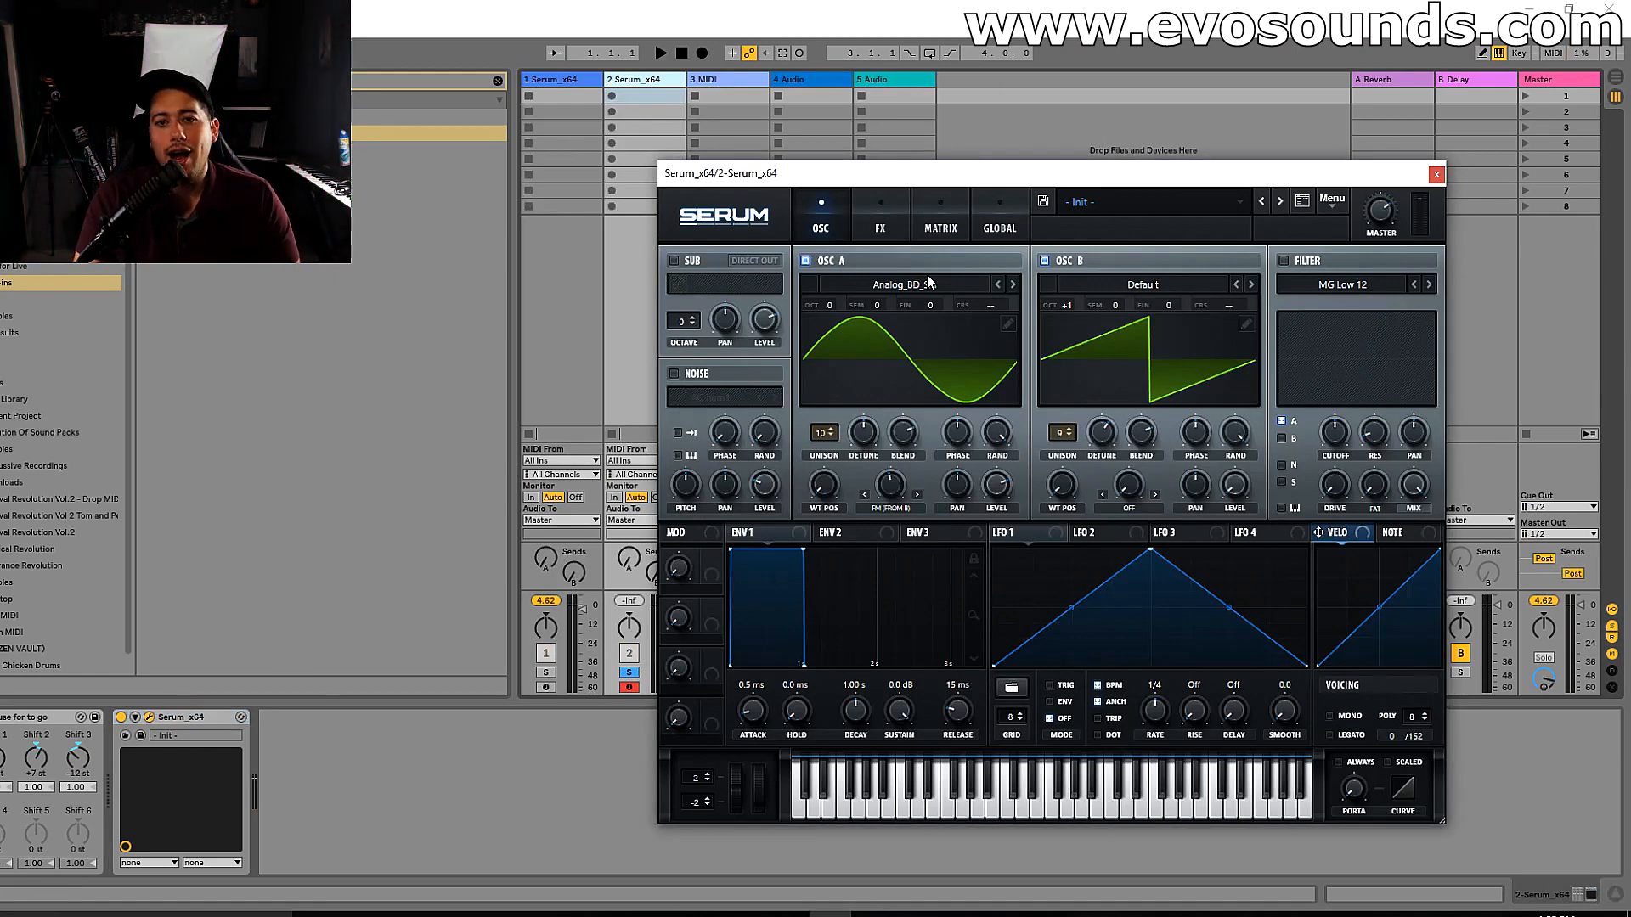
# - Reset the duplicated Serum track's patch to its initial state and load the Allophones wavetable into oscillator A
pyautogui.click(1332, 201)
pyautogui.click(1359, 286)
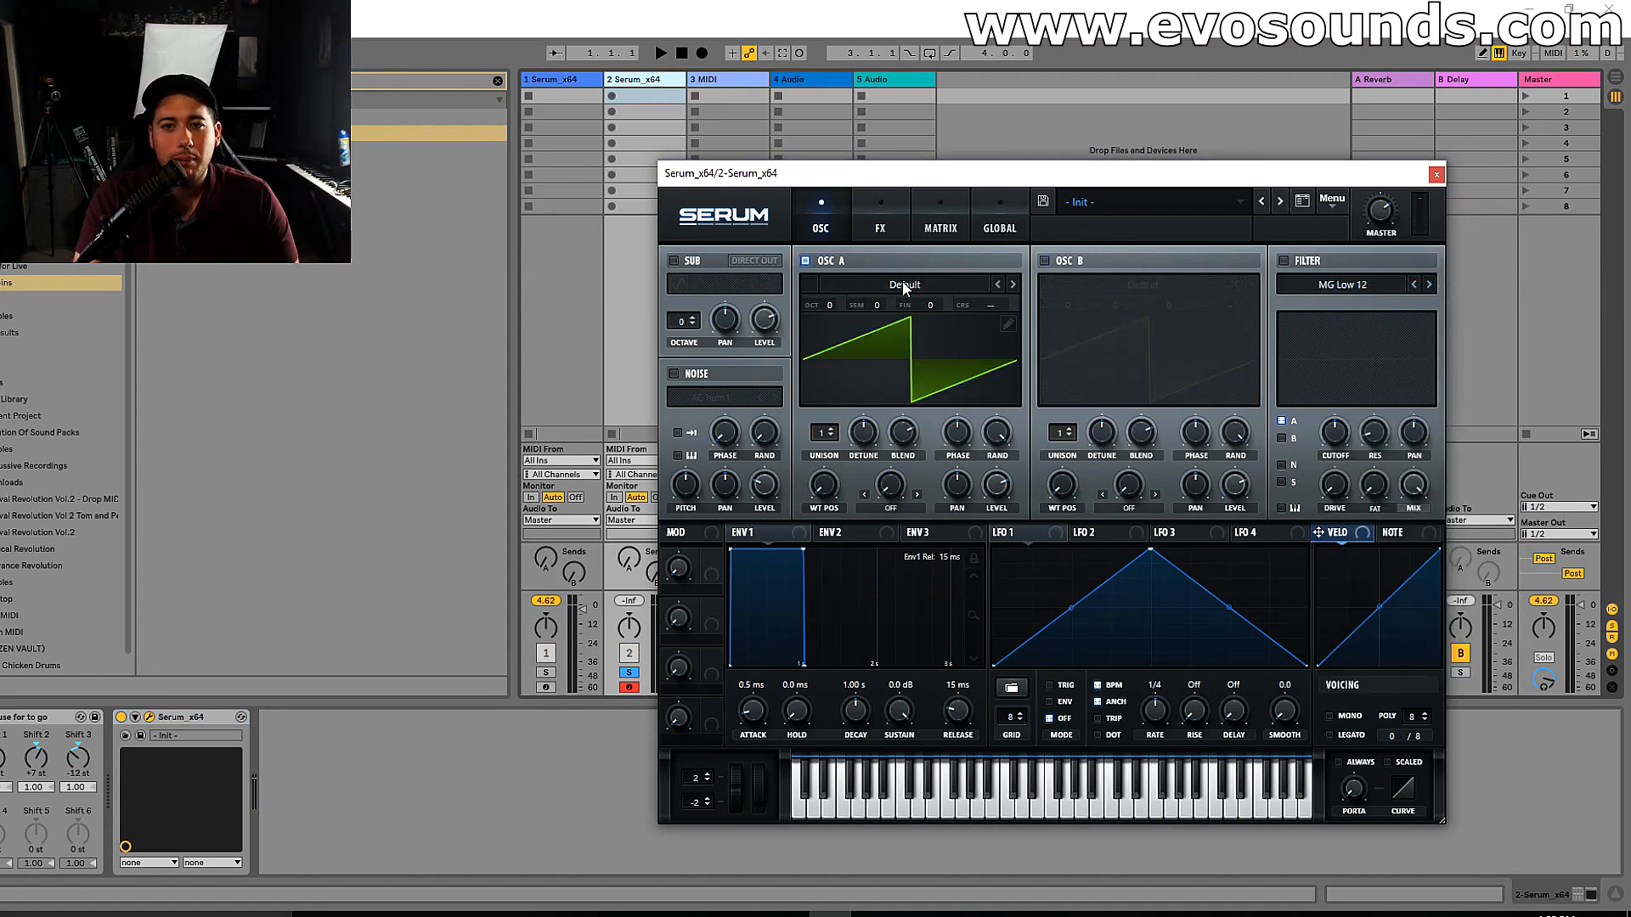
pyautogui.click(904, 282)
pyautogui.moveTo(921, 394)
pyautogui.click(1159, 401)
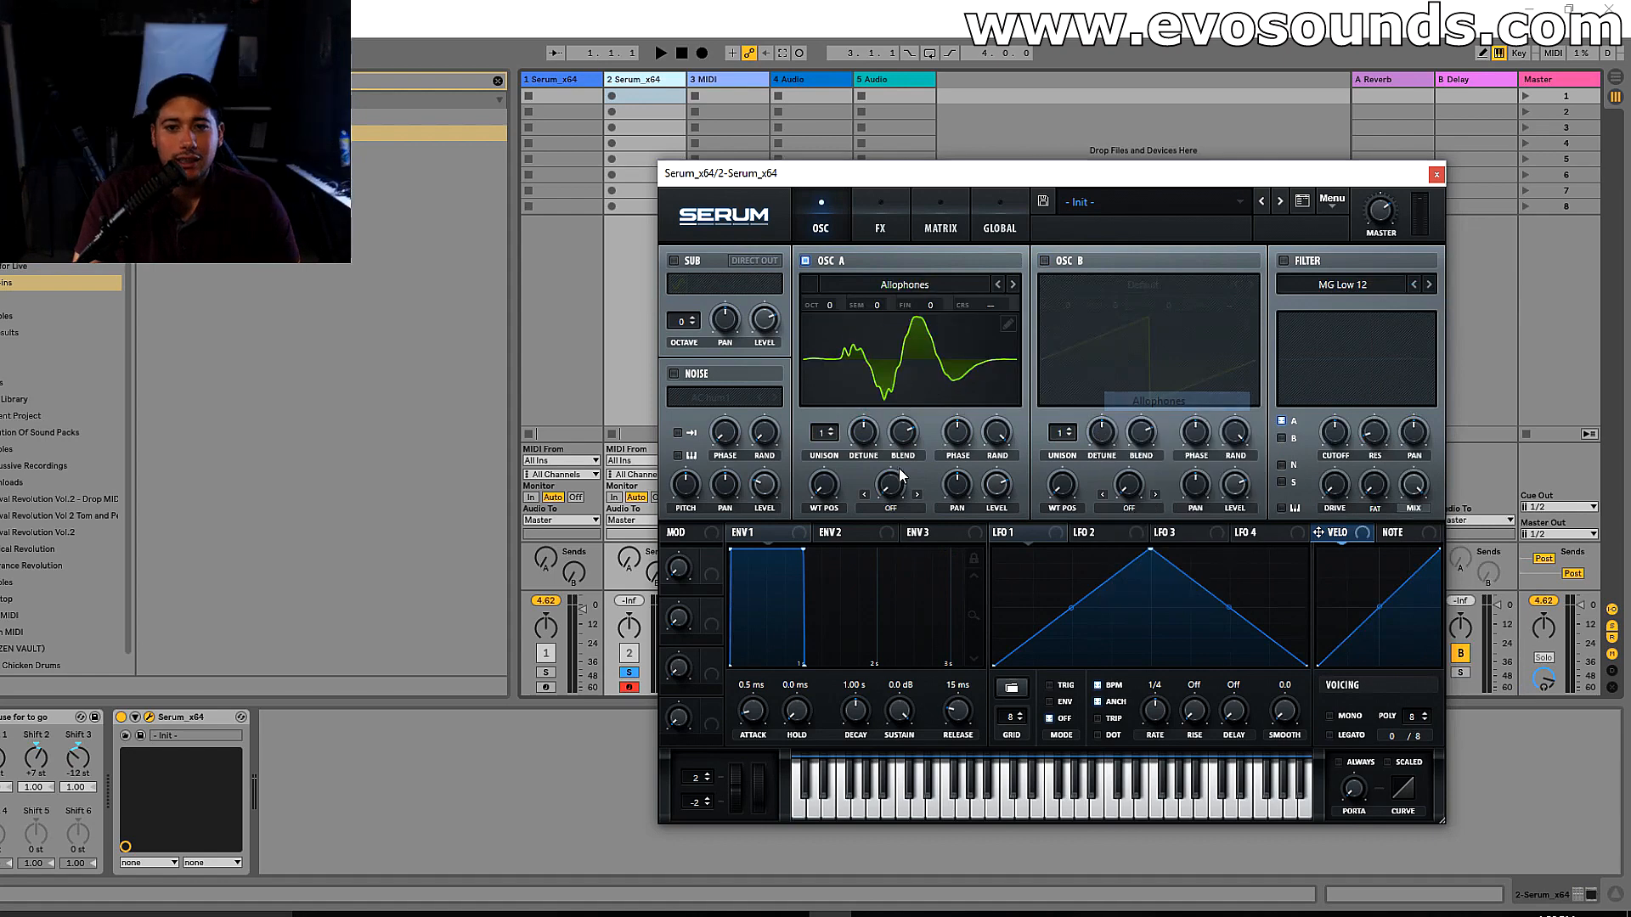
# - Add reverb and chorus effects to the duplicated Serum patch and close its plugin window
pyautogui.click(856, 222)
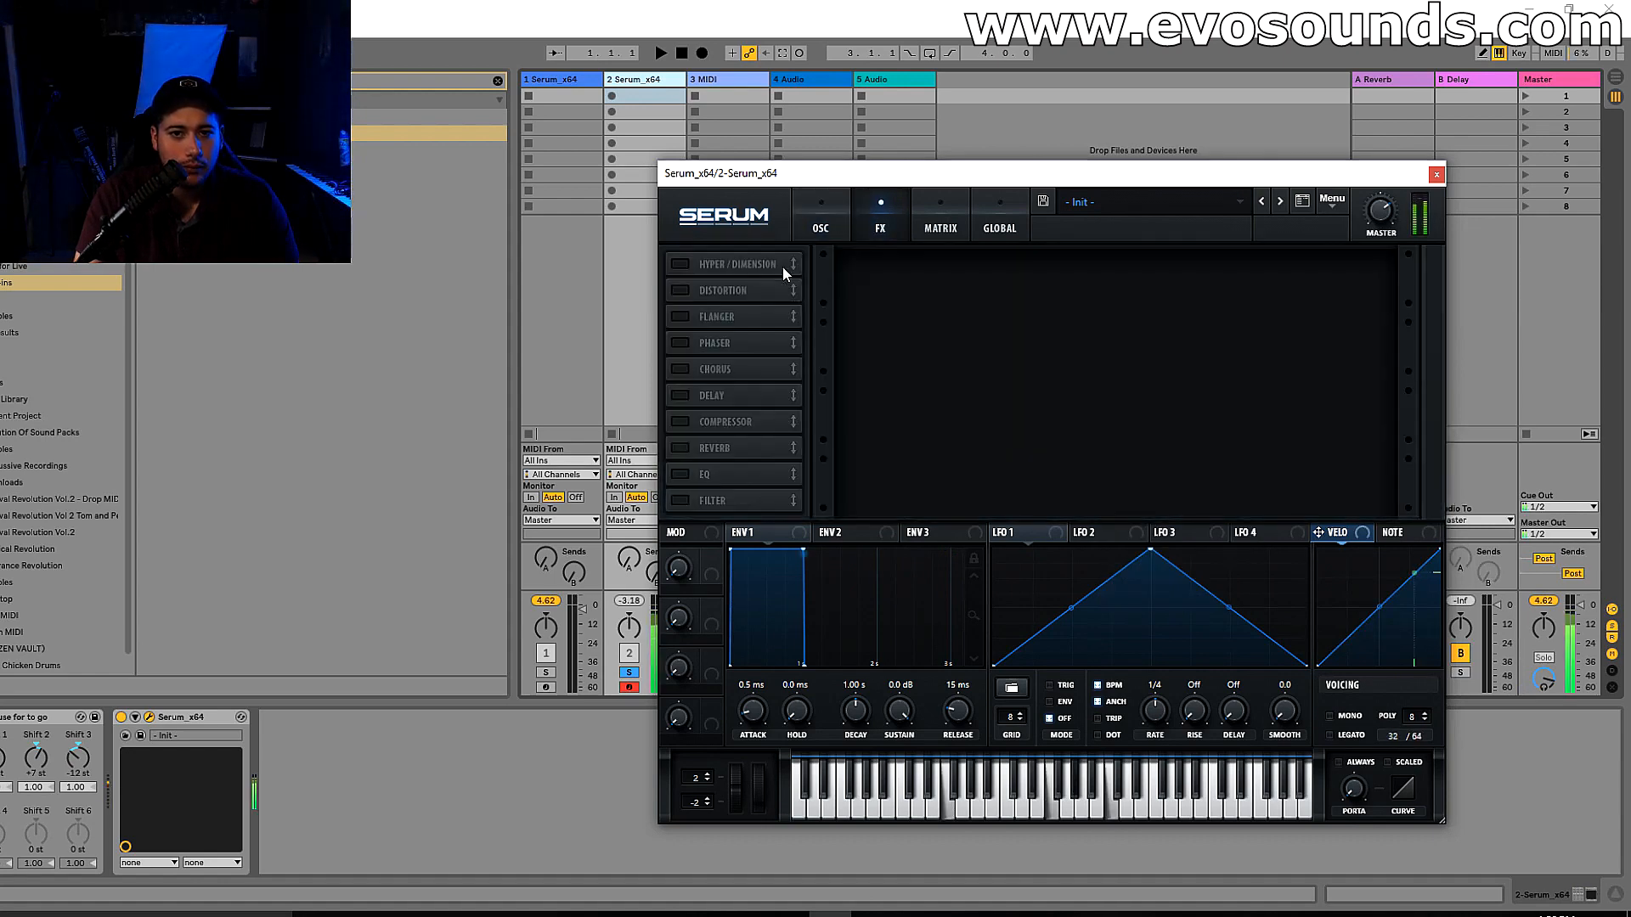
pyautogui.click(680, 448)
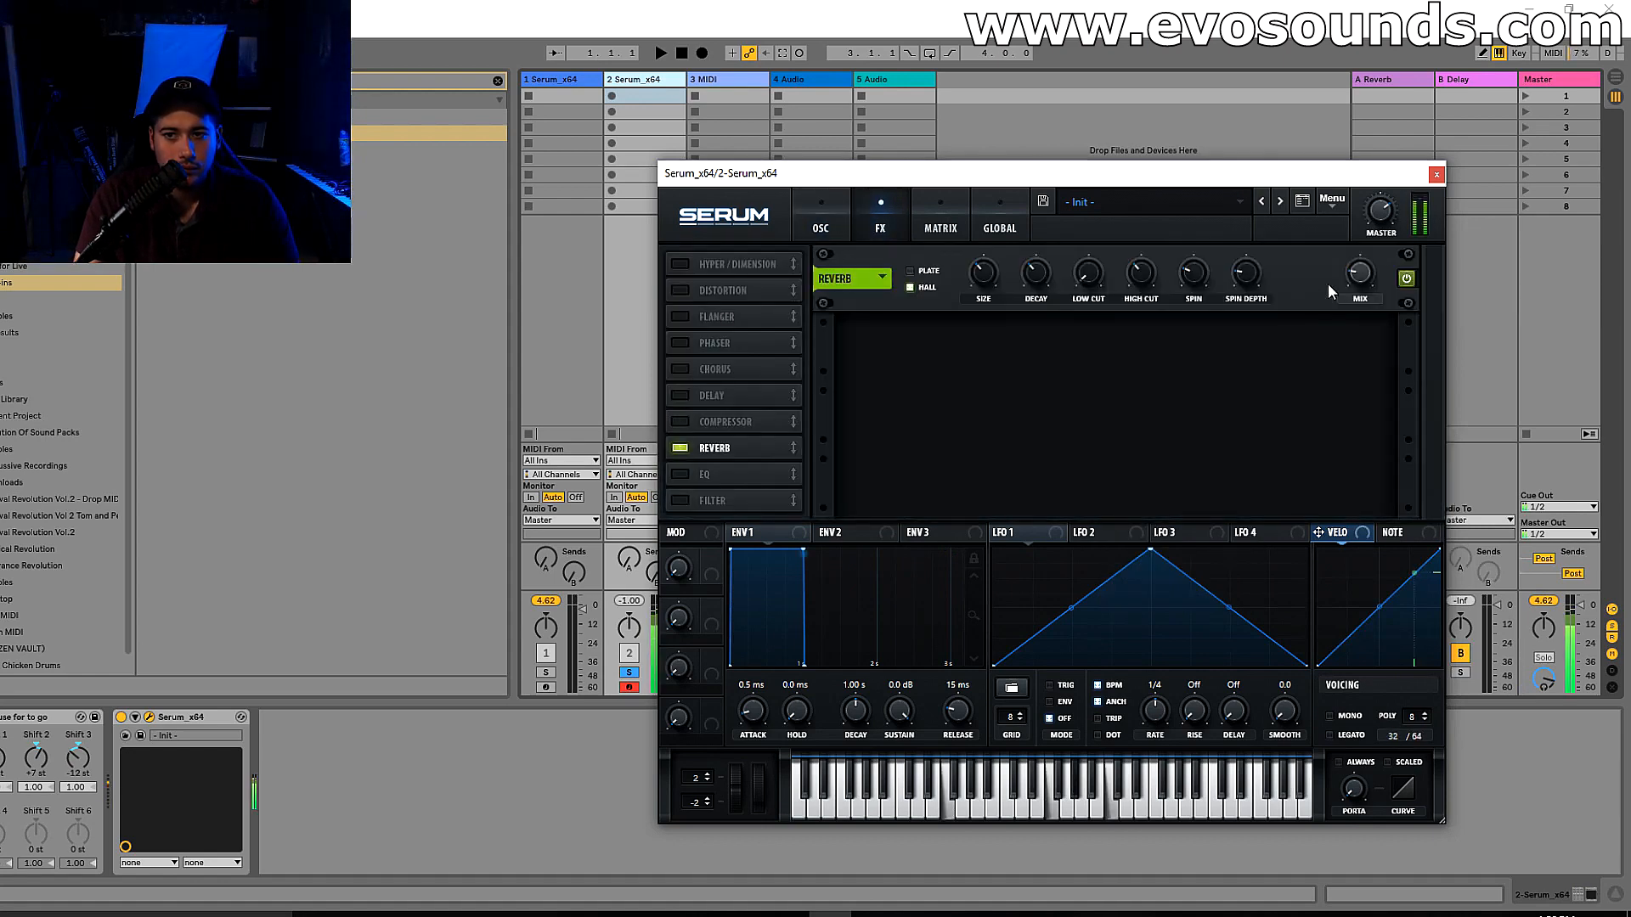
pyautogui.click(681, 369)
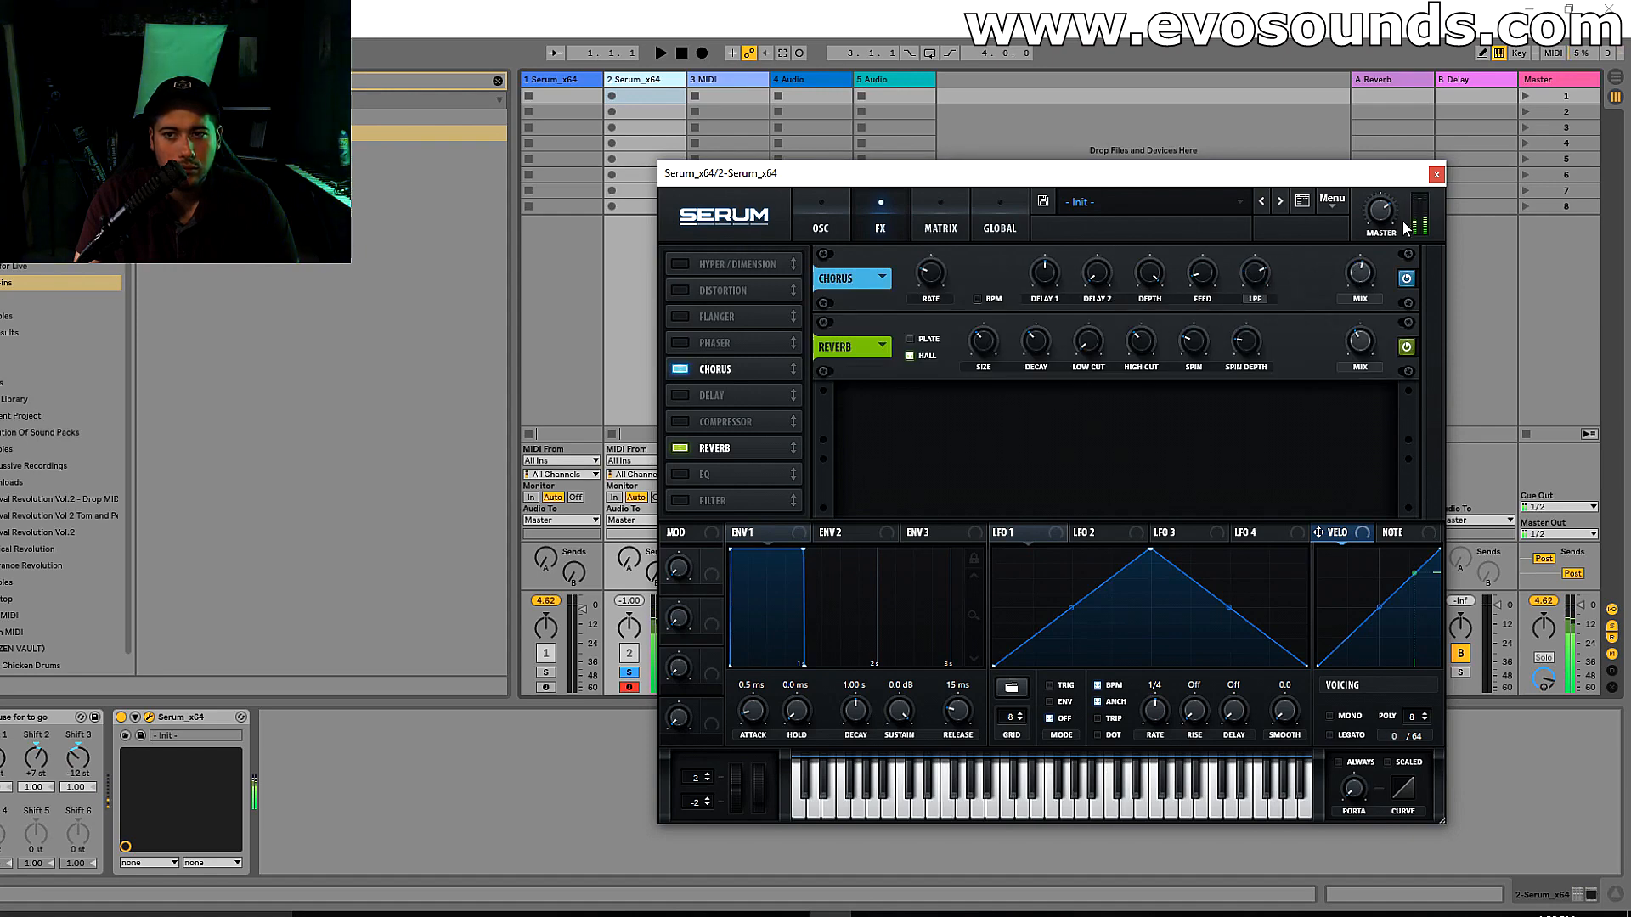
pyautogui.click(1433, 176)
pyautogui.click(1434, 175)
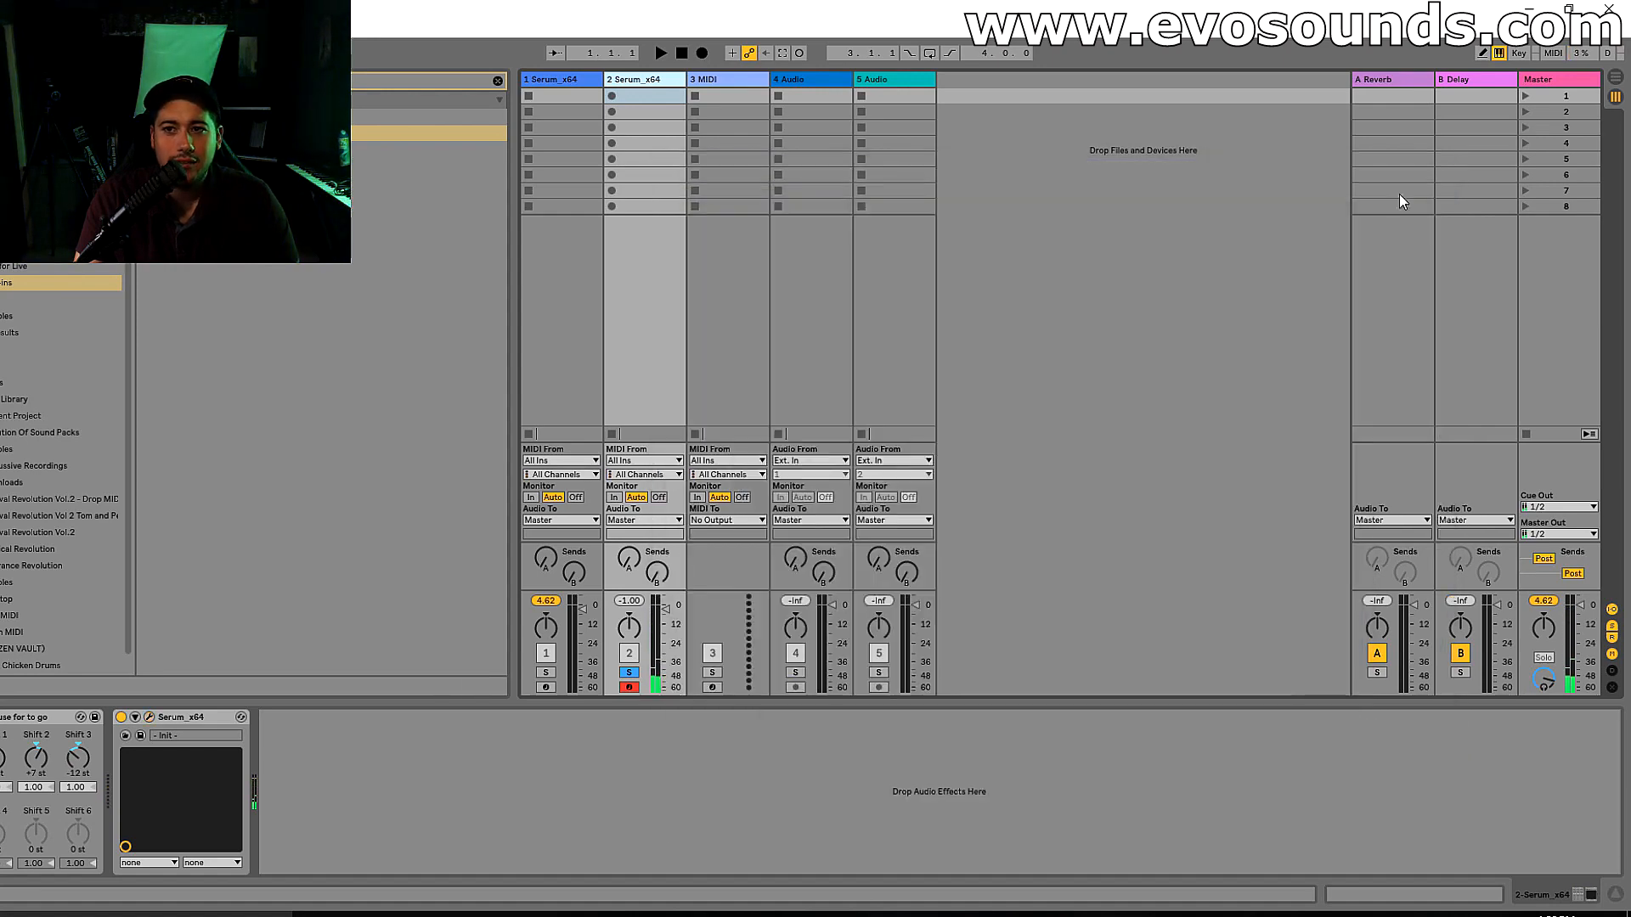
# - Arm the first Serum track alongside its copy and lower its volume to -12 dB
pyautogui.click(545, 687)
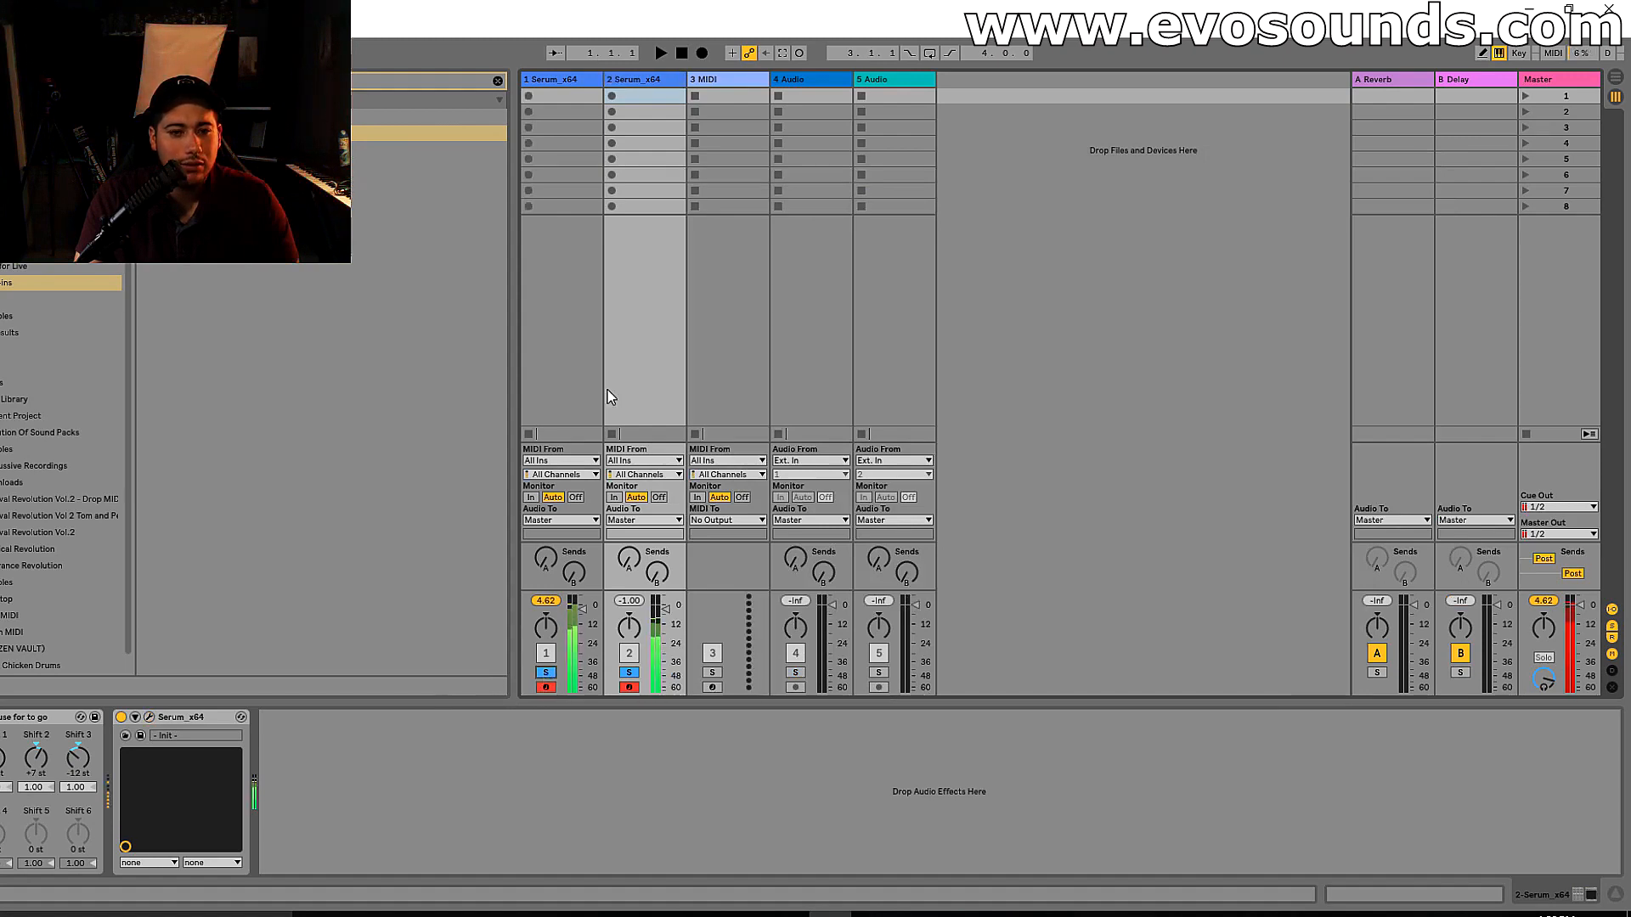
pyautogui.moveTo(576, 609); pyautogui.dragTo(578, 626)
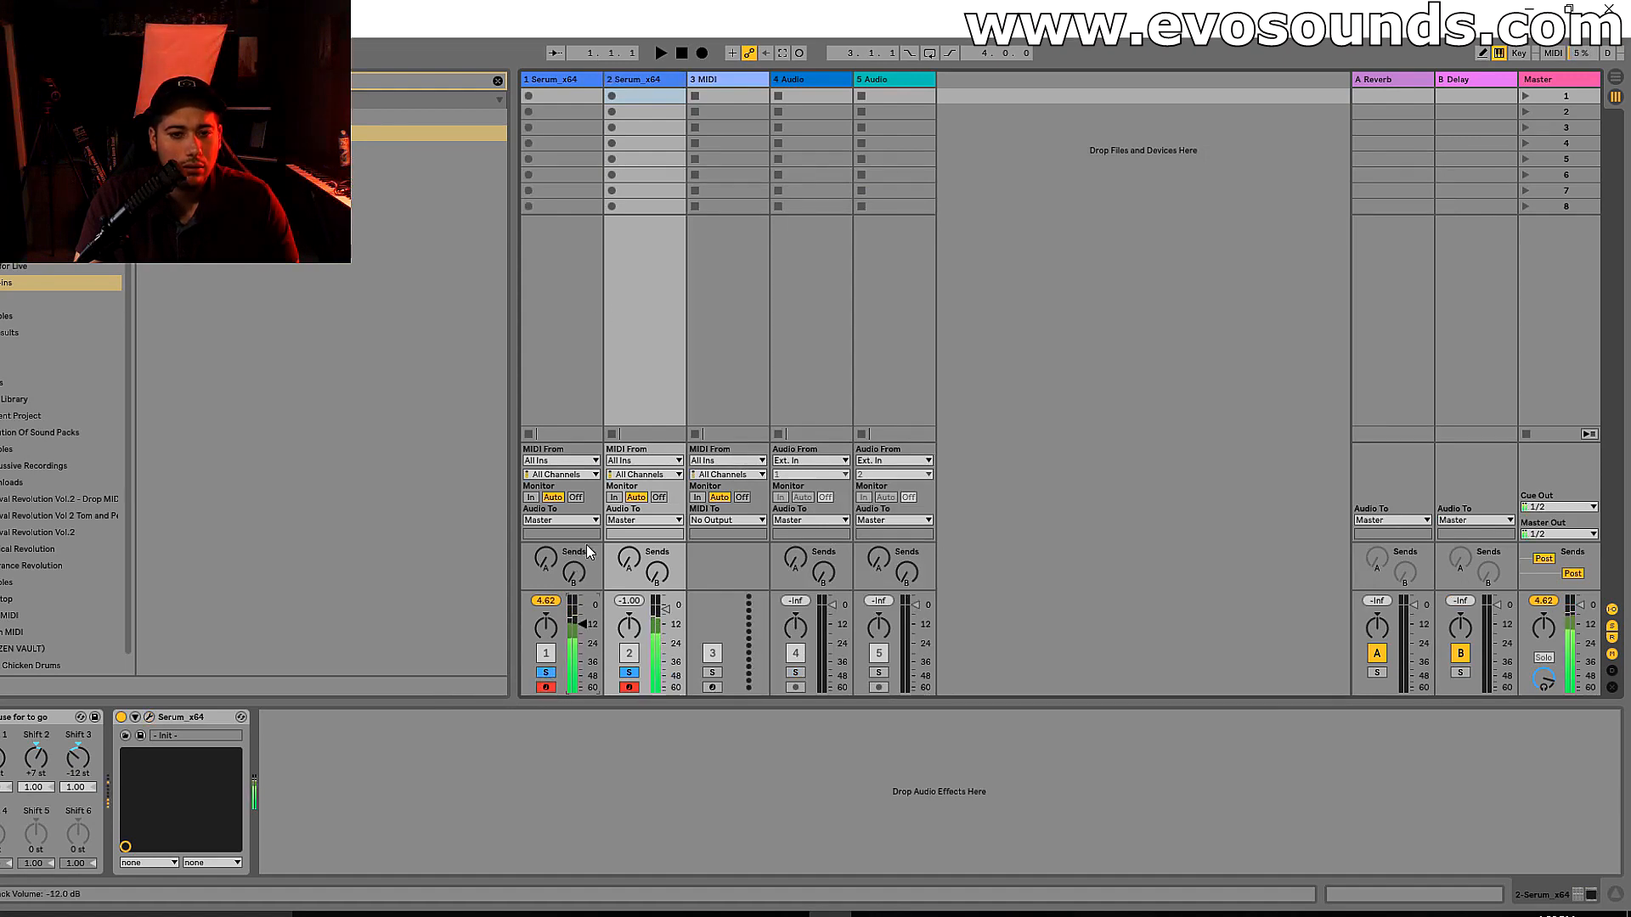
# - Add a Downsample distortion and a reverb to the Serum patch on the first track
pyautogui.click(563, 85)
pyautogui.click(150, 719)
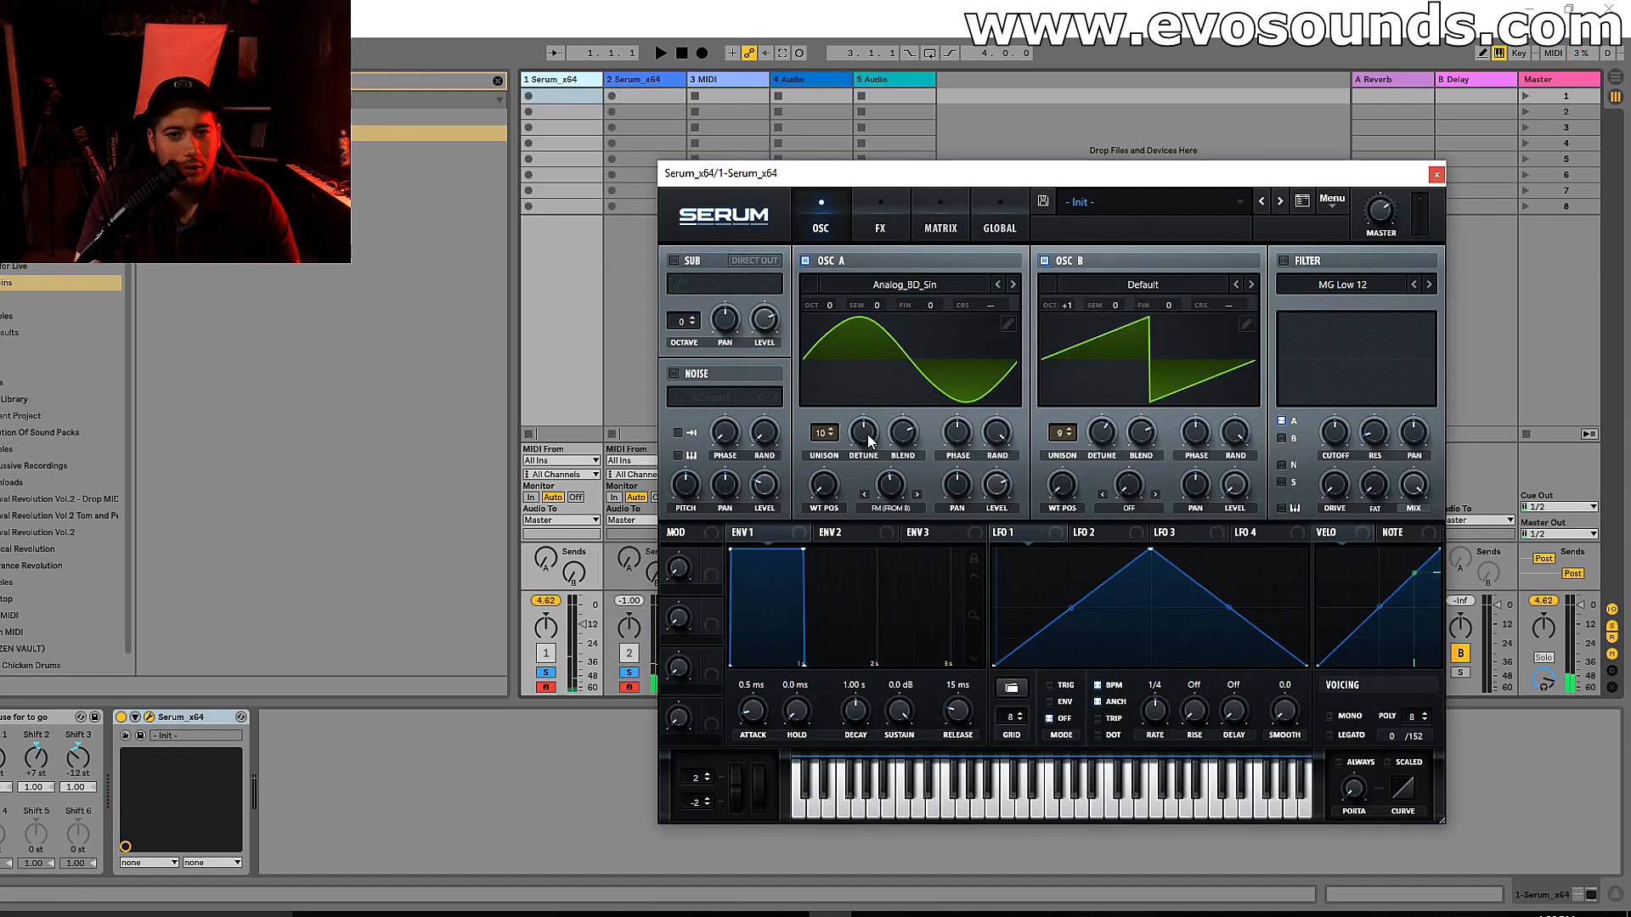
pyautogui.click(884, 222)
pyautogui.click(680, 291)
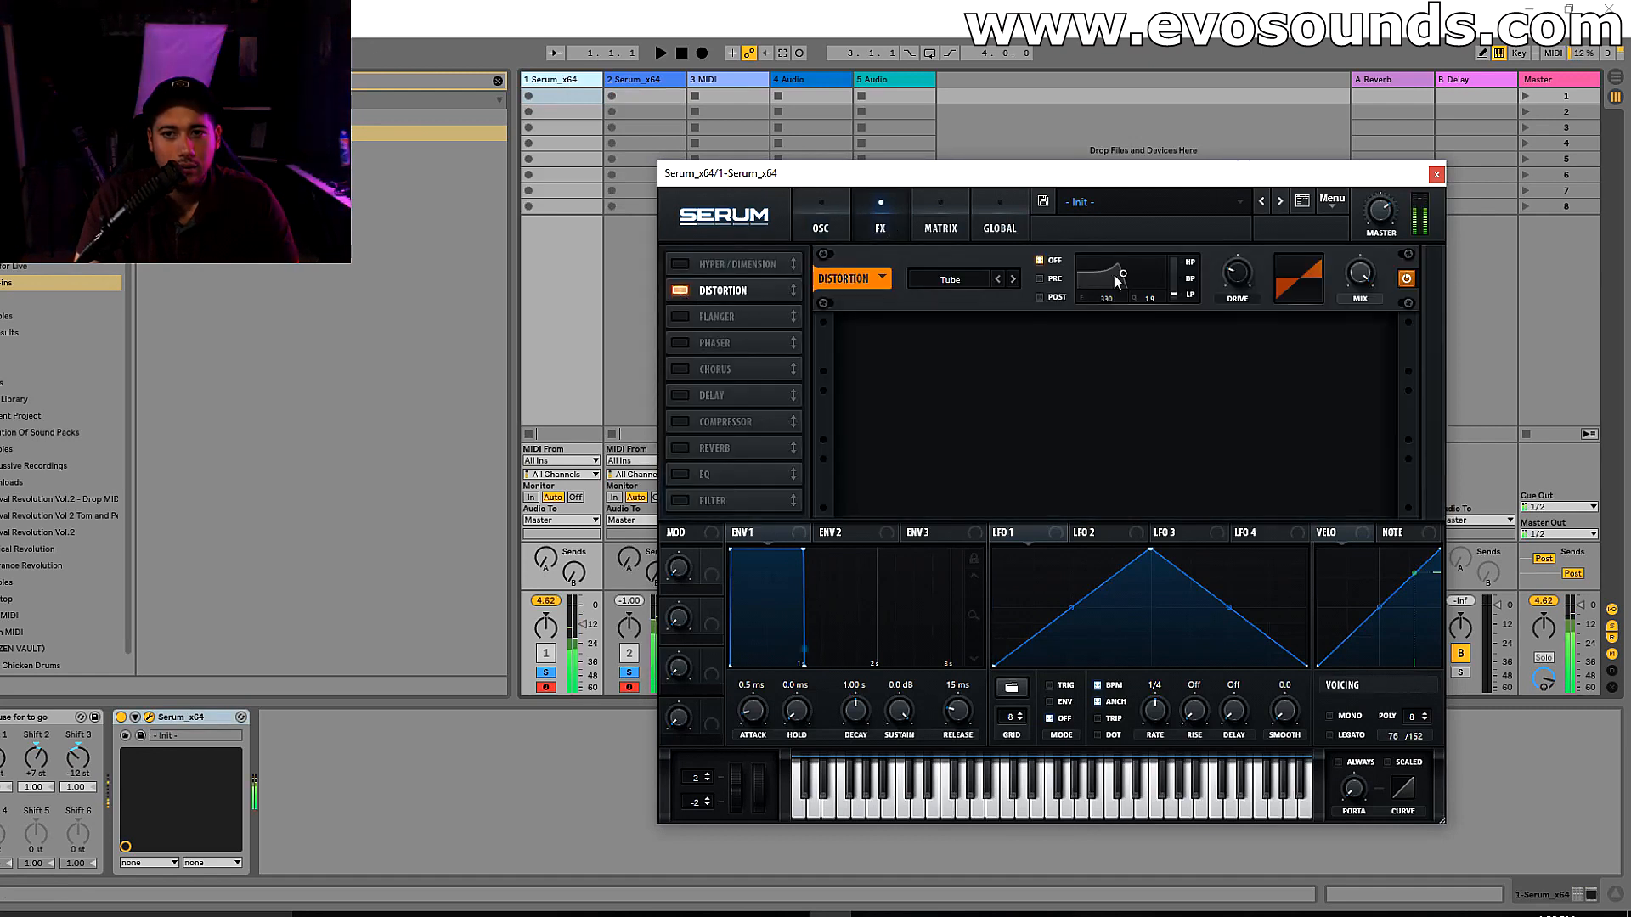
pyautogui.click(950, 279)
pyautogui.click(970, 454)
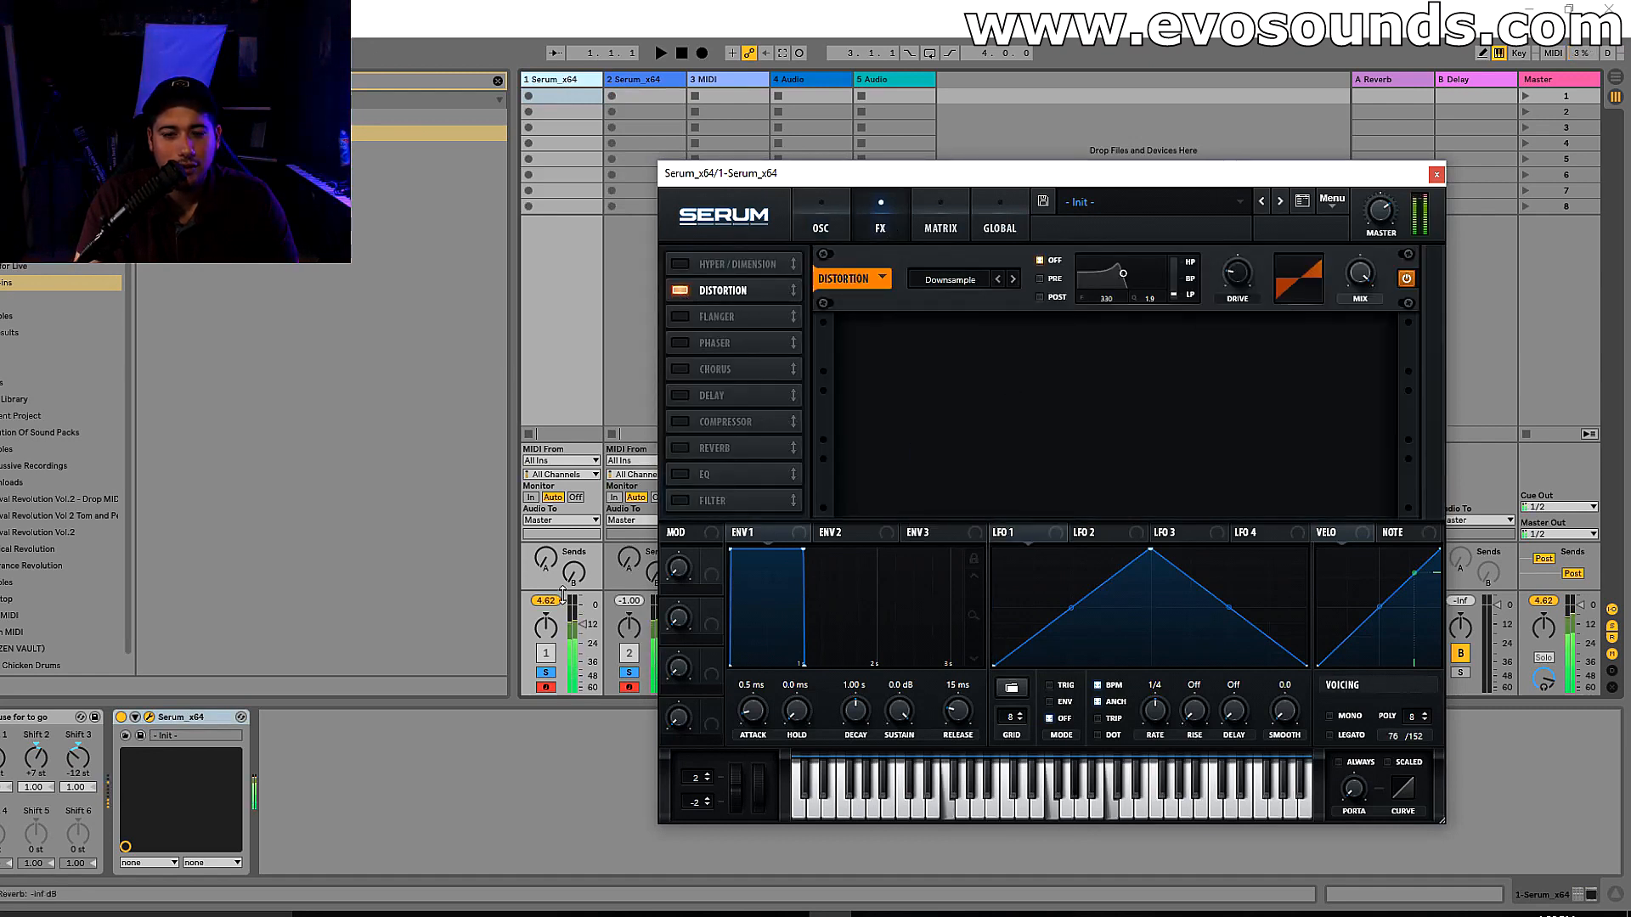
pyautogui.click(680, 448)
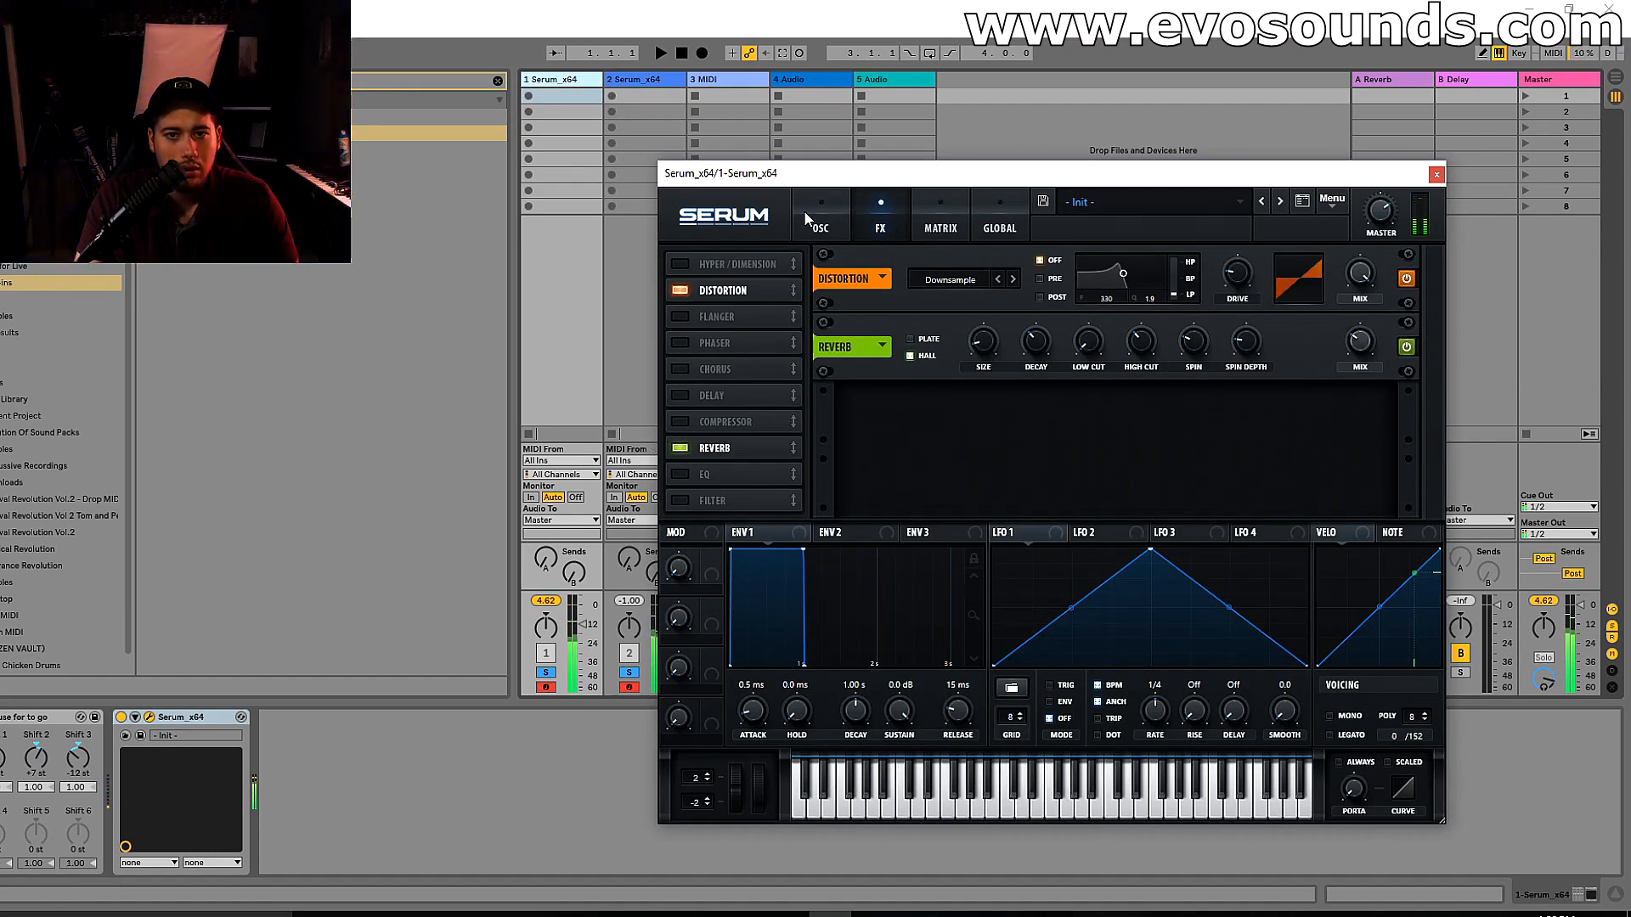
# - Group the two Serum tracks and name the group COMP[RE
pyautogui.click(566, 80)
pyautogui.hotkey('ctrl', 'g')
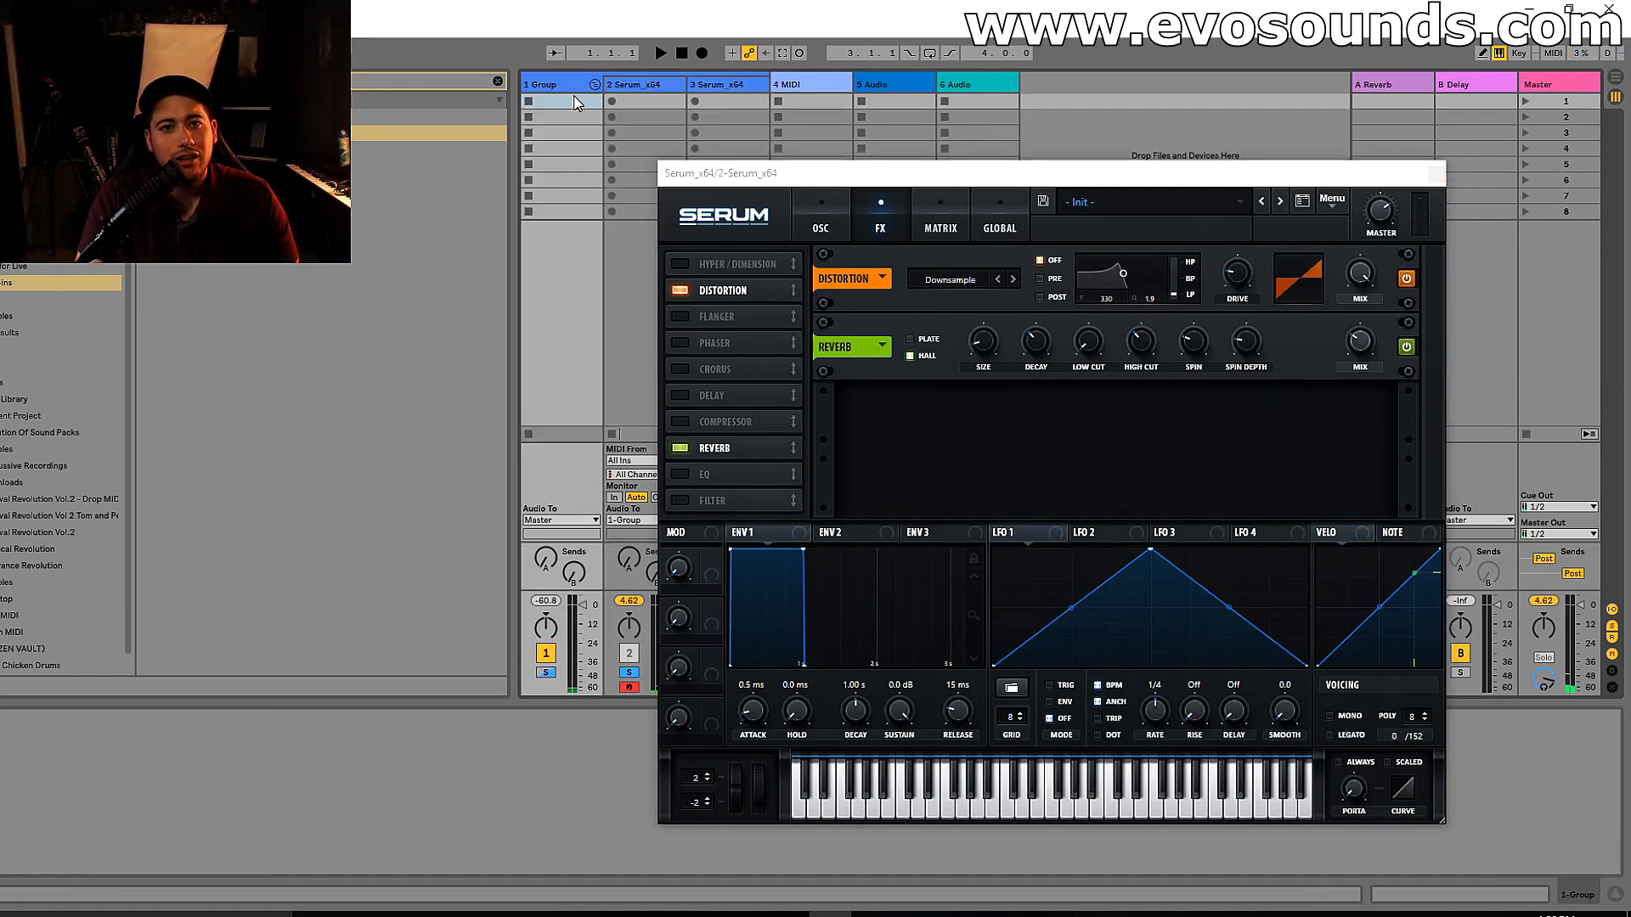
pyautogui.write('COMP[RE')
pyautogui.press('Return')
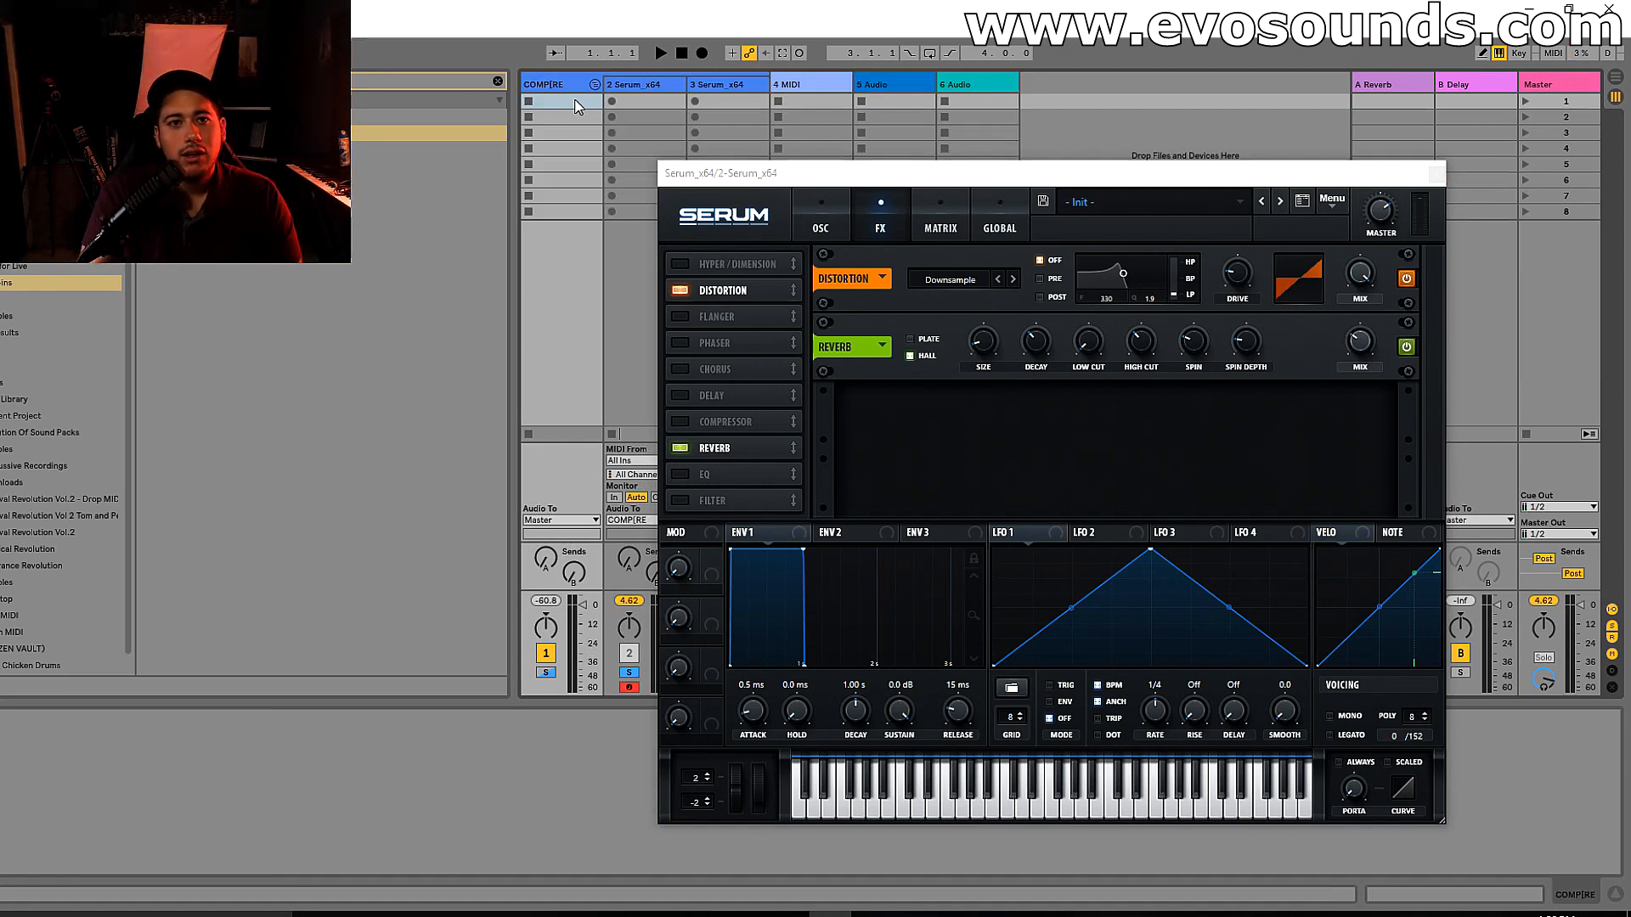
# - Add CamelCrusher to the COMP[RE group with the British Clean patch, and lower the group's volume
pyautogui.click(498, 81)
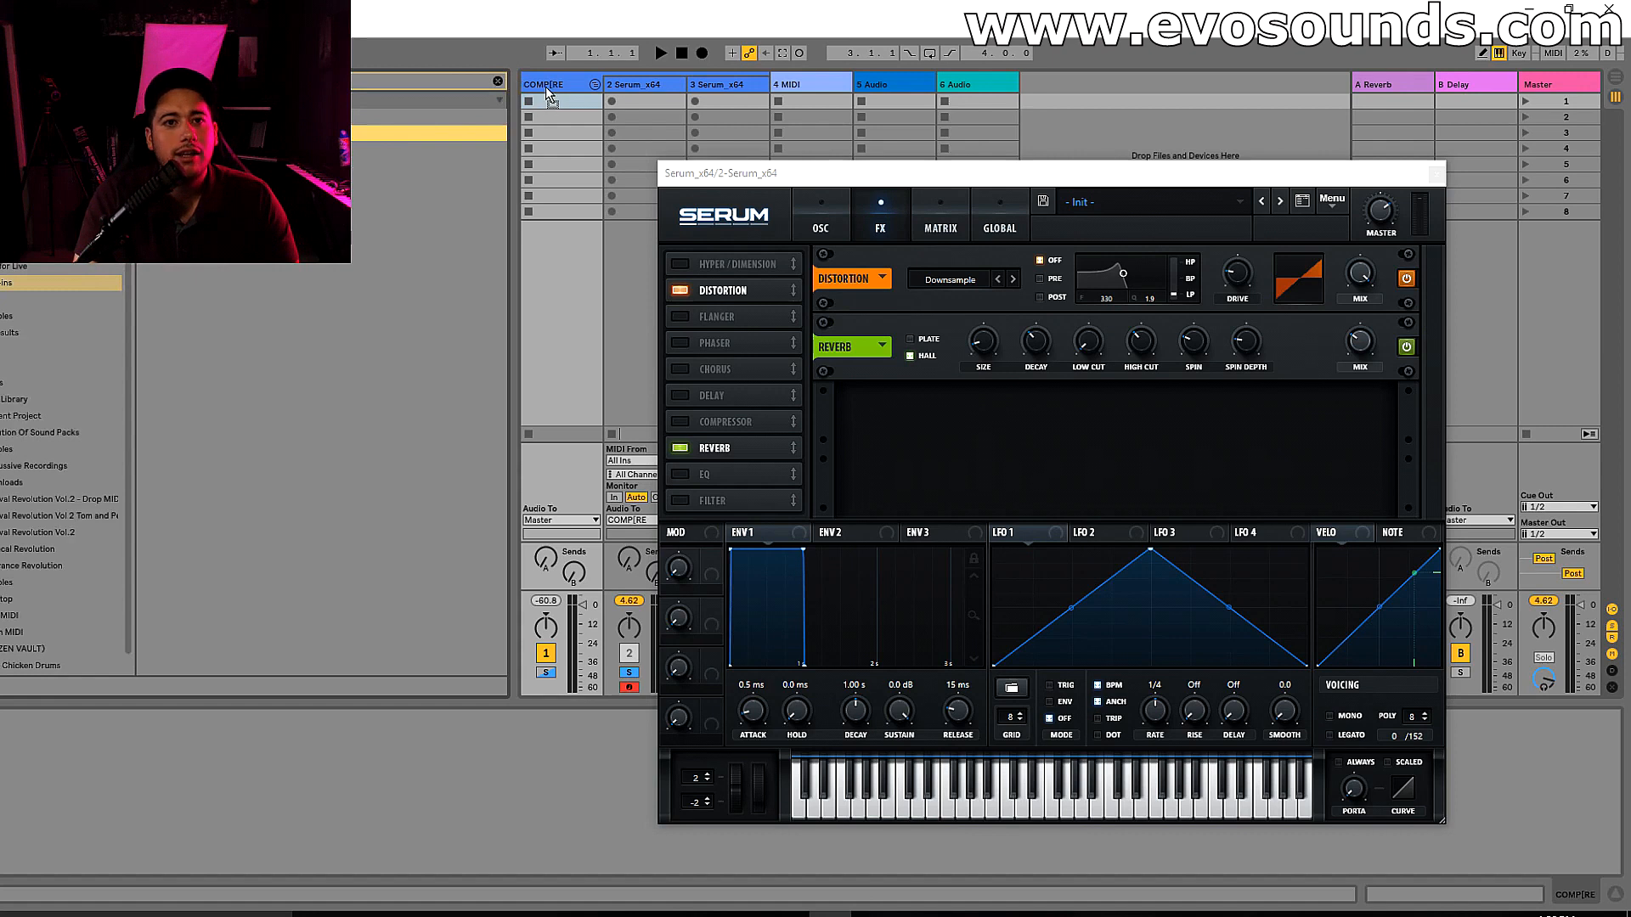
pyautogui.moveTo(546, 96); pyautogui.dragTo(546, 99)
pyautogui.moveTo(583, 605); pyautogui.dragTo(583, 619)
pyautogui.click(839, 310)
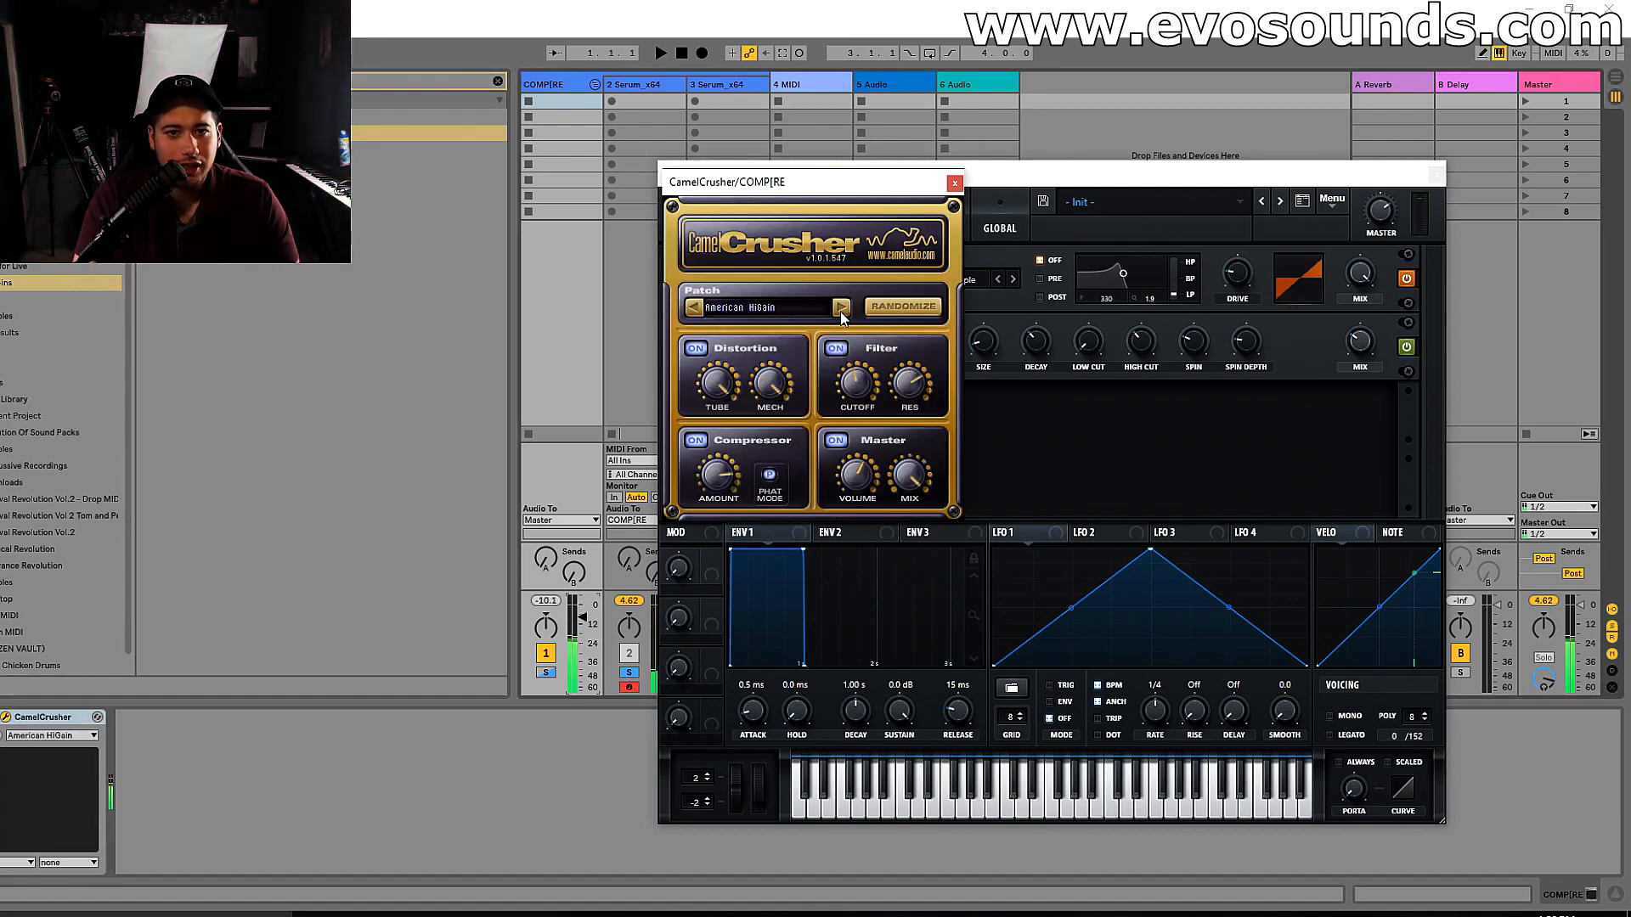
pyautogui.press('z')
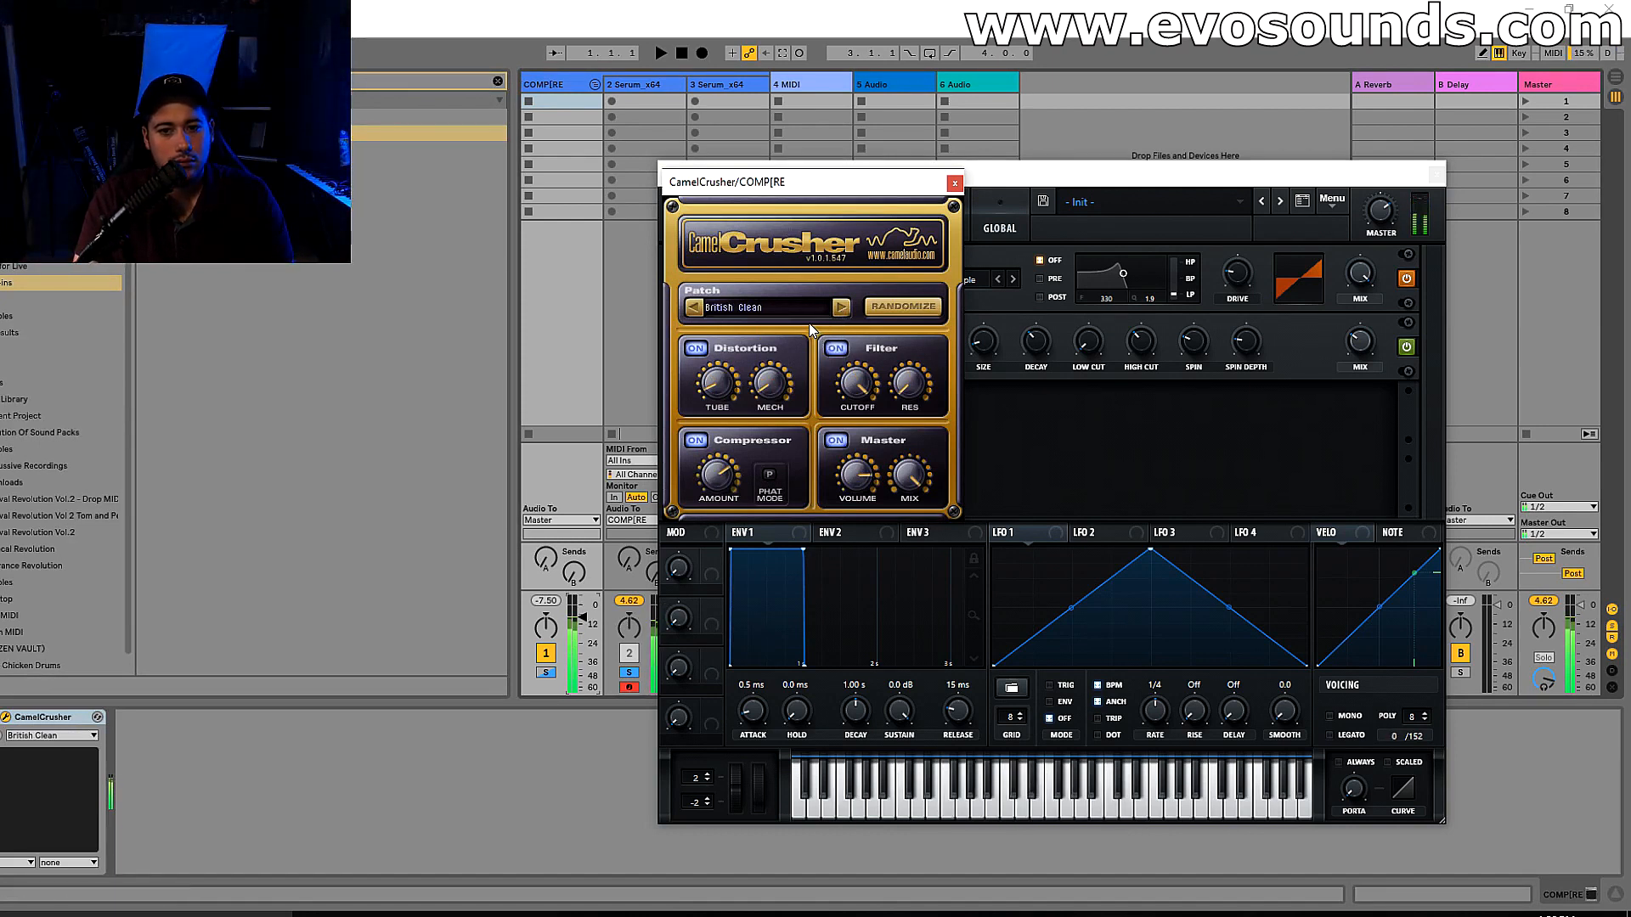
pyautogui.click(955, 183)
# - Raise oscillator B's octave to +3 in the first Serum patch
pyautogui.click(818, 225)
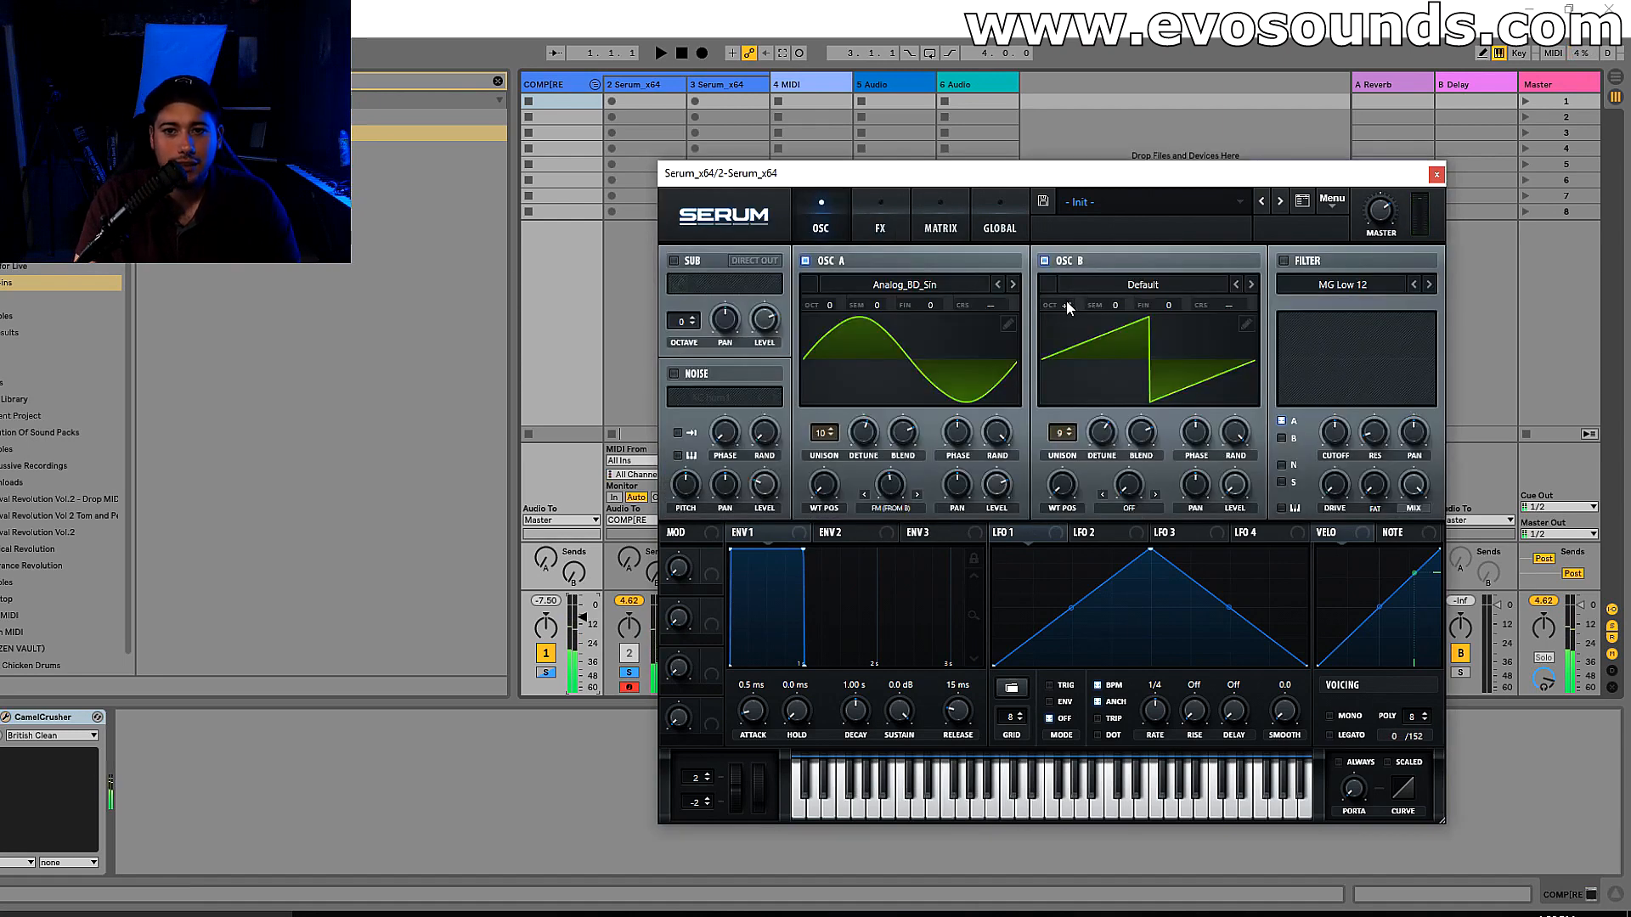
pyautogui.moveTo(1068, 299); pyautogui.dragTo(1084, 285)
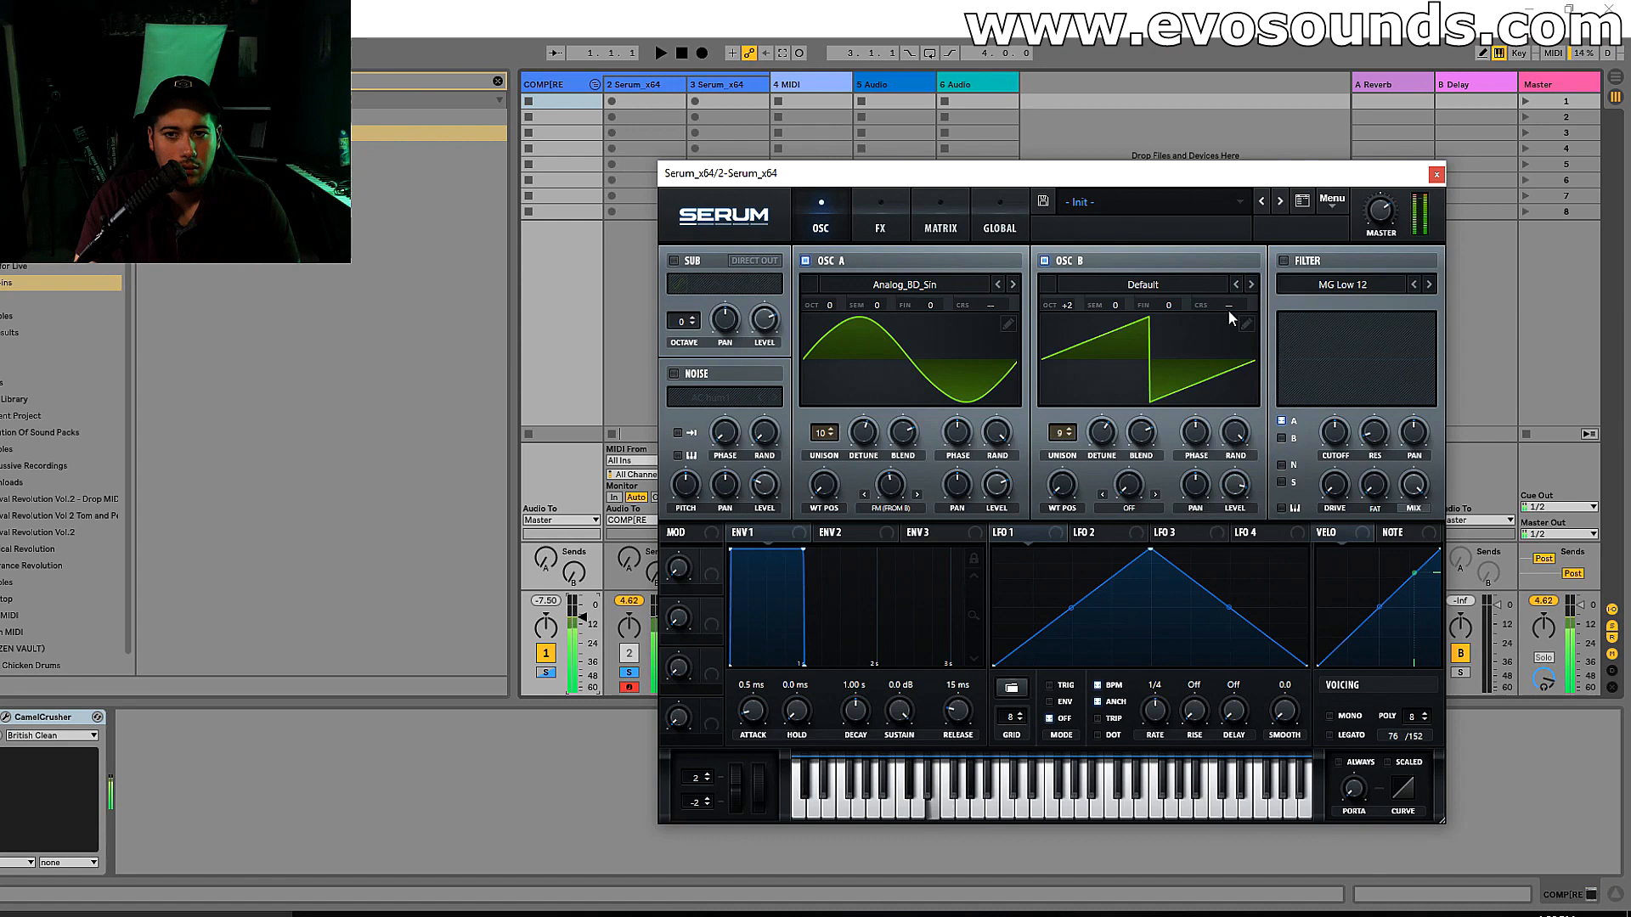
pyautogui.moveTo(1248, 477)
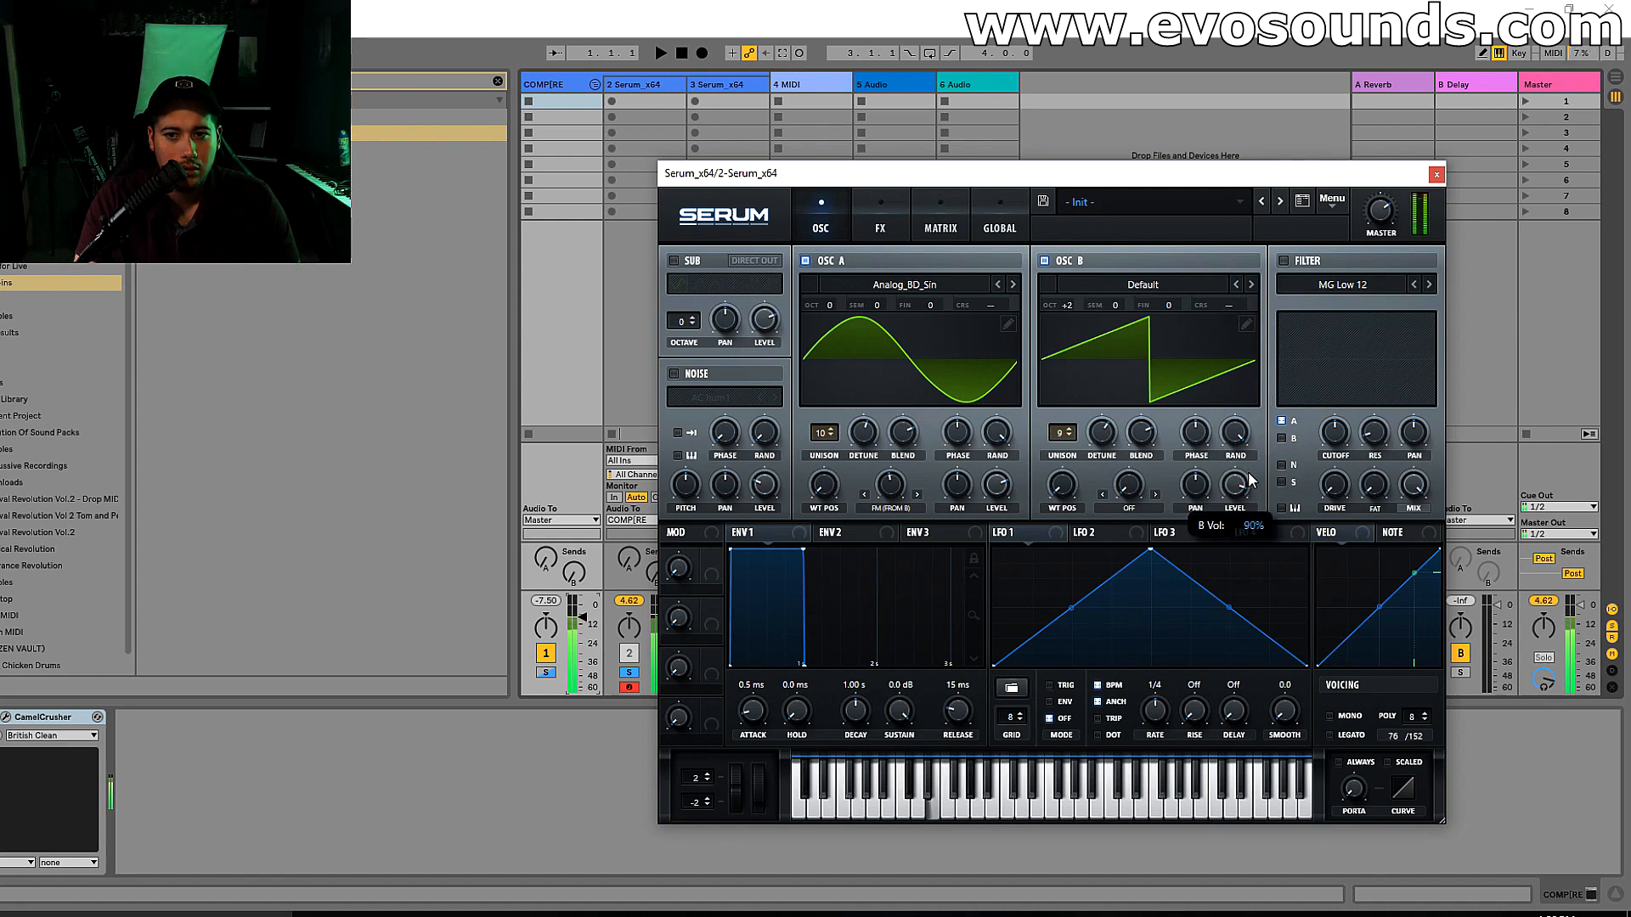
pyautogui.moveTo(1067, 310); pyautogui.dragTo(1080, 295)
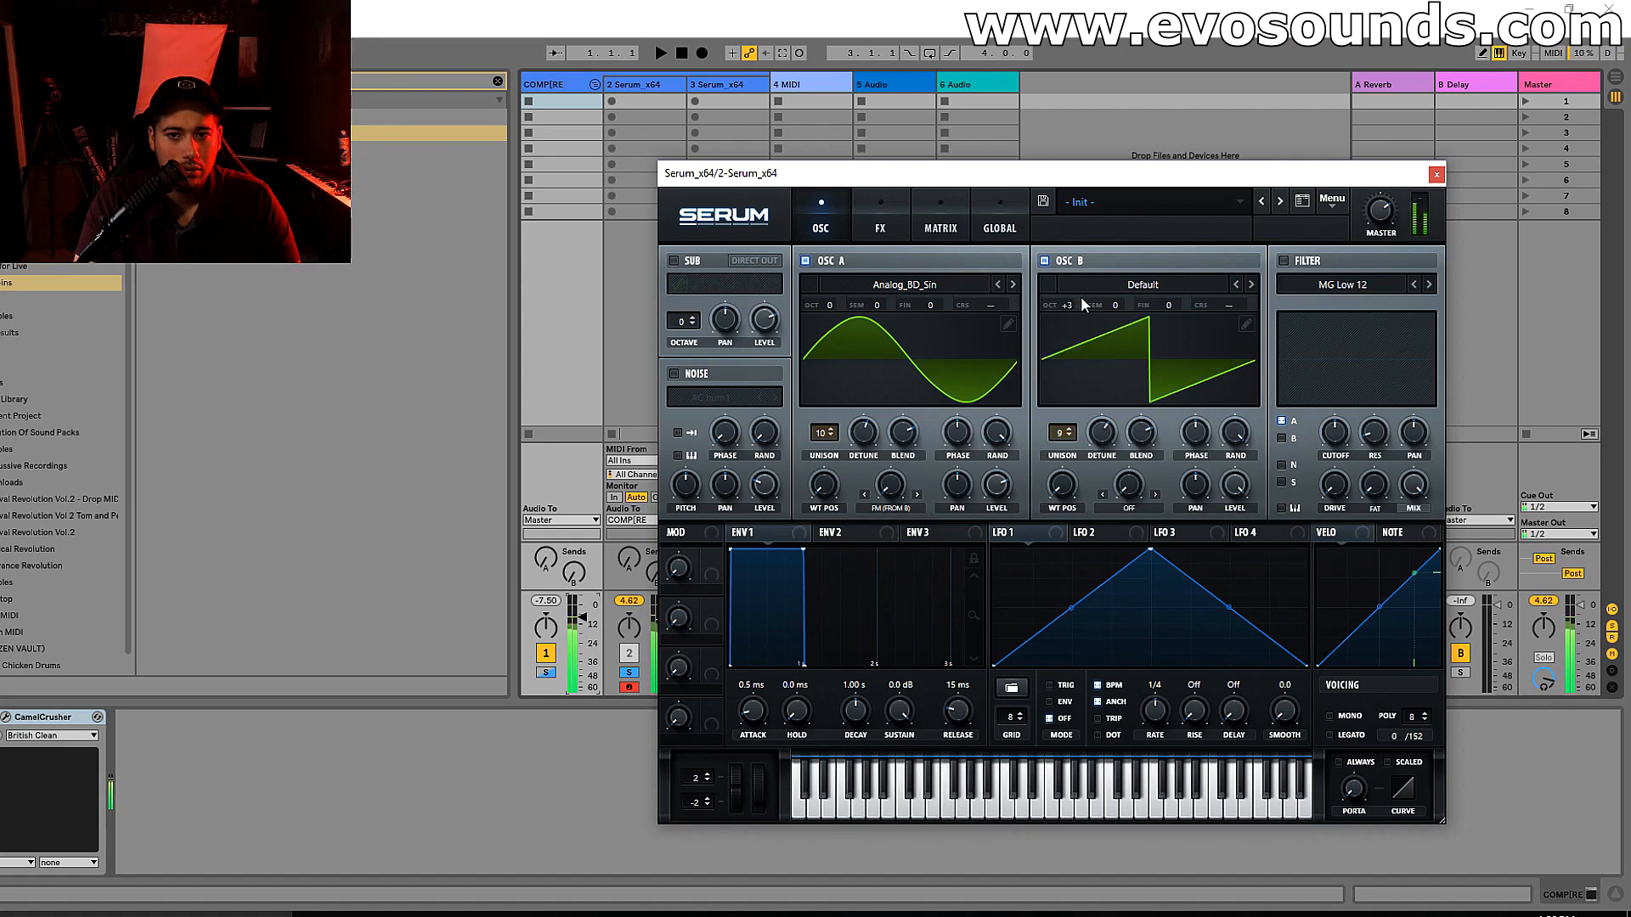
pyautogui.click(875, 217)
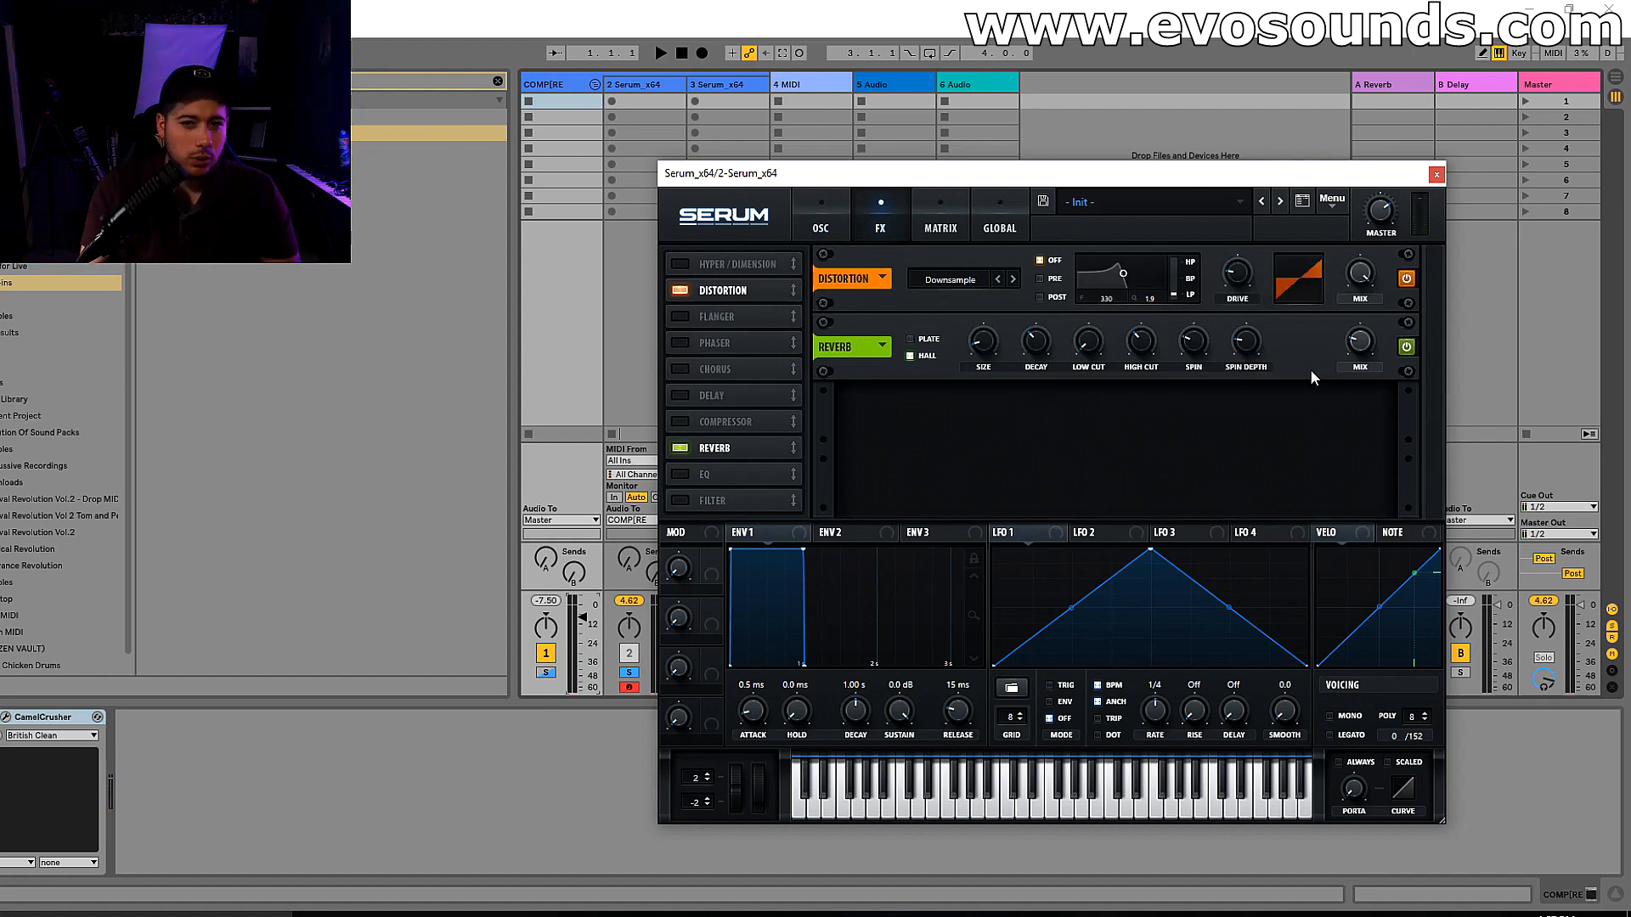
# - Change oscillator A's wavetable to CrushWub and adjust its FM (from B) amount while auditioning different keyboard octaves
pyautogui.click(824, 221)
pyautogui.click(926, 285)
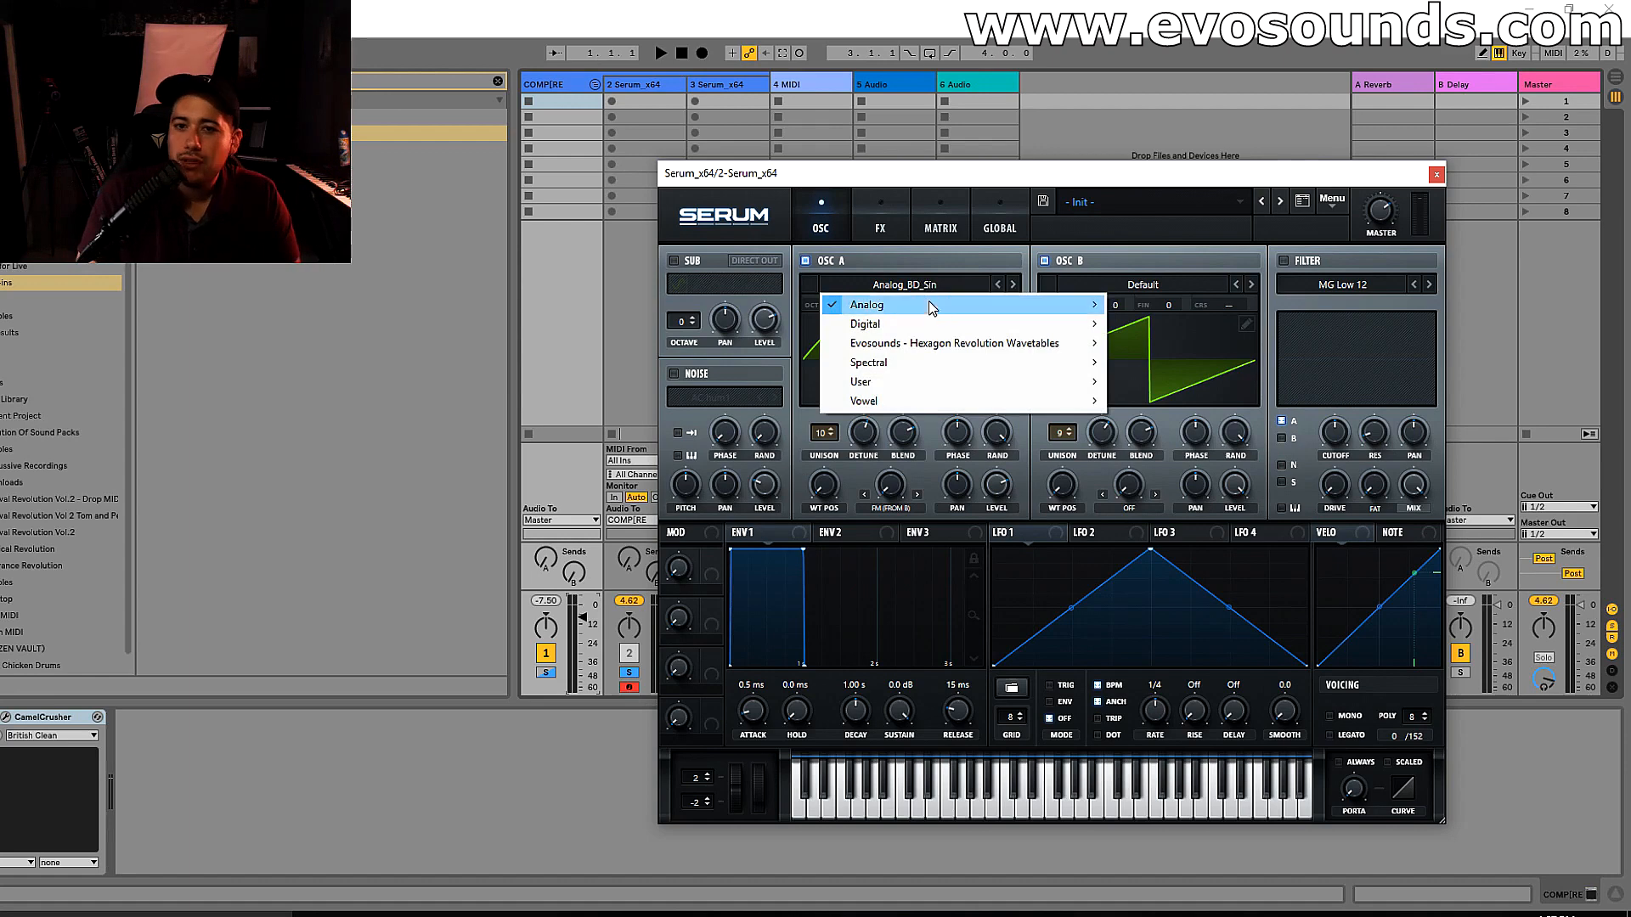
pyautogui.moveTo(960, 325)
pyautogui.click(1155, 372)
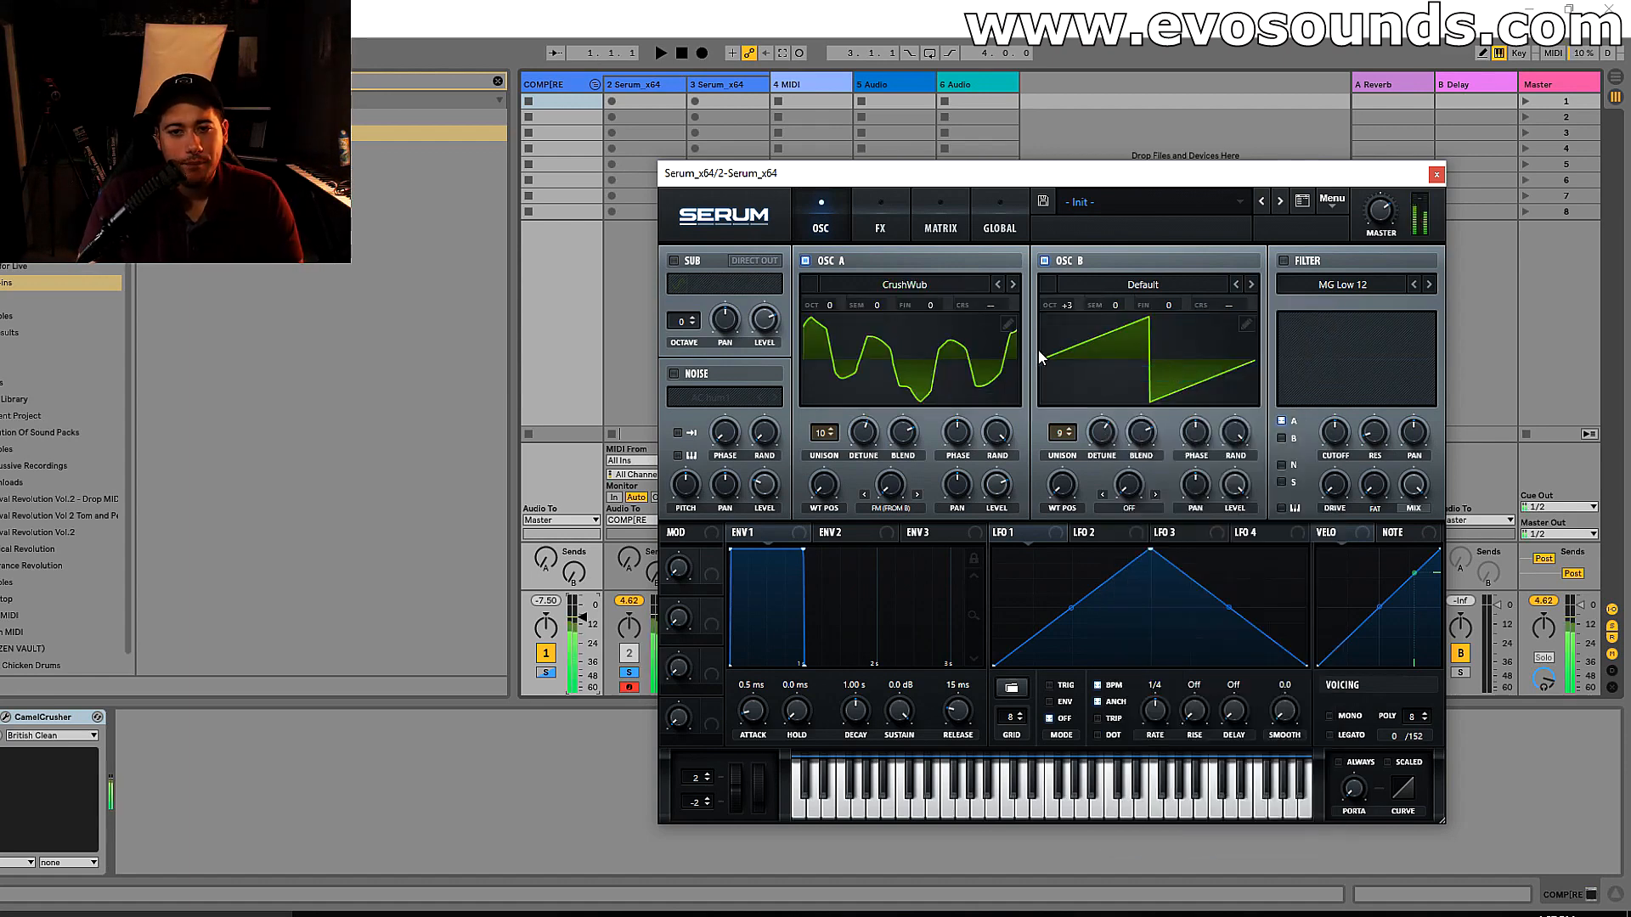
pyautogui.click(629, 675)
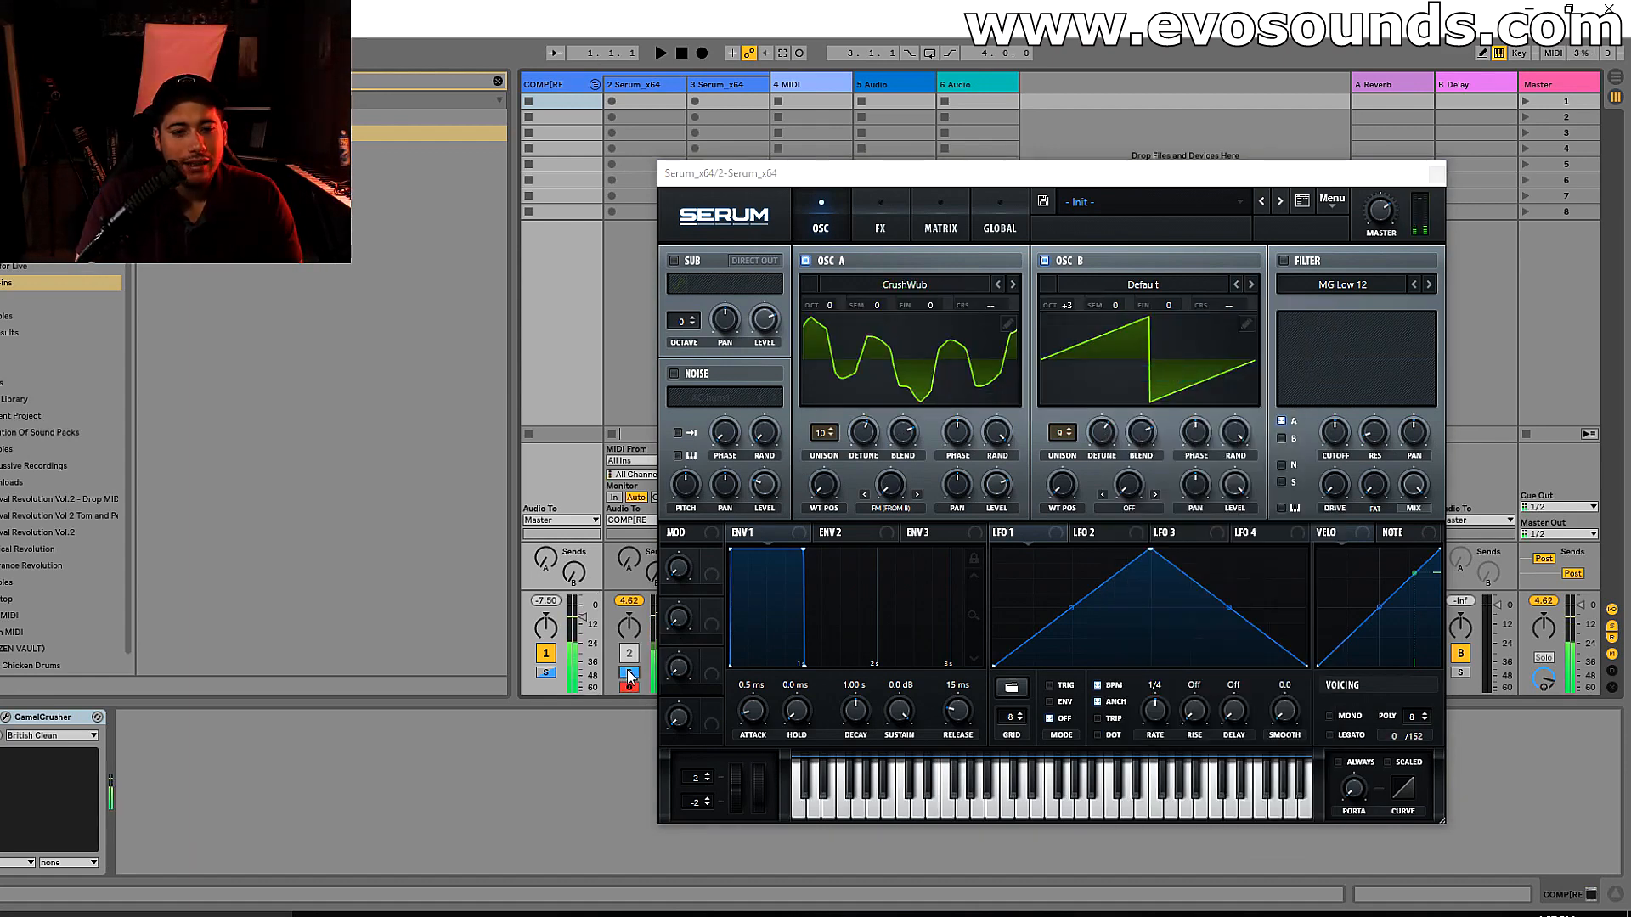
pyautogui.moveTo(891, 486); pyautogui.dragTo(943, 428)
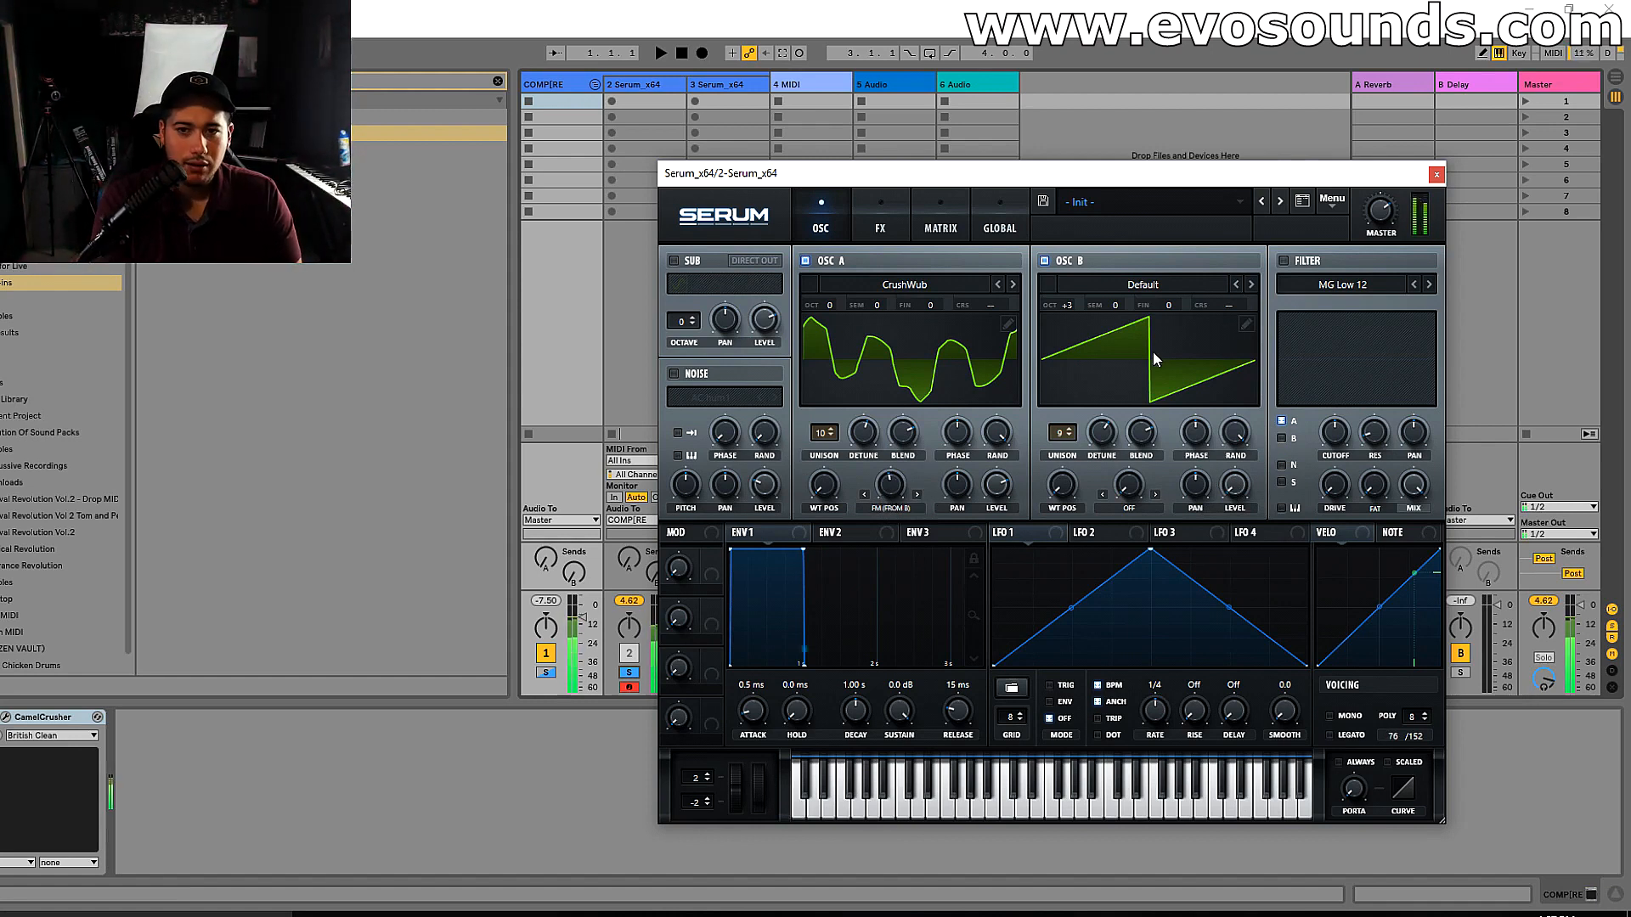
pyautogui.press('z')
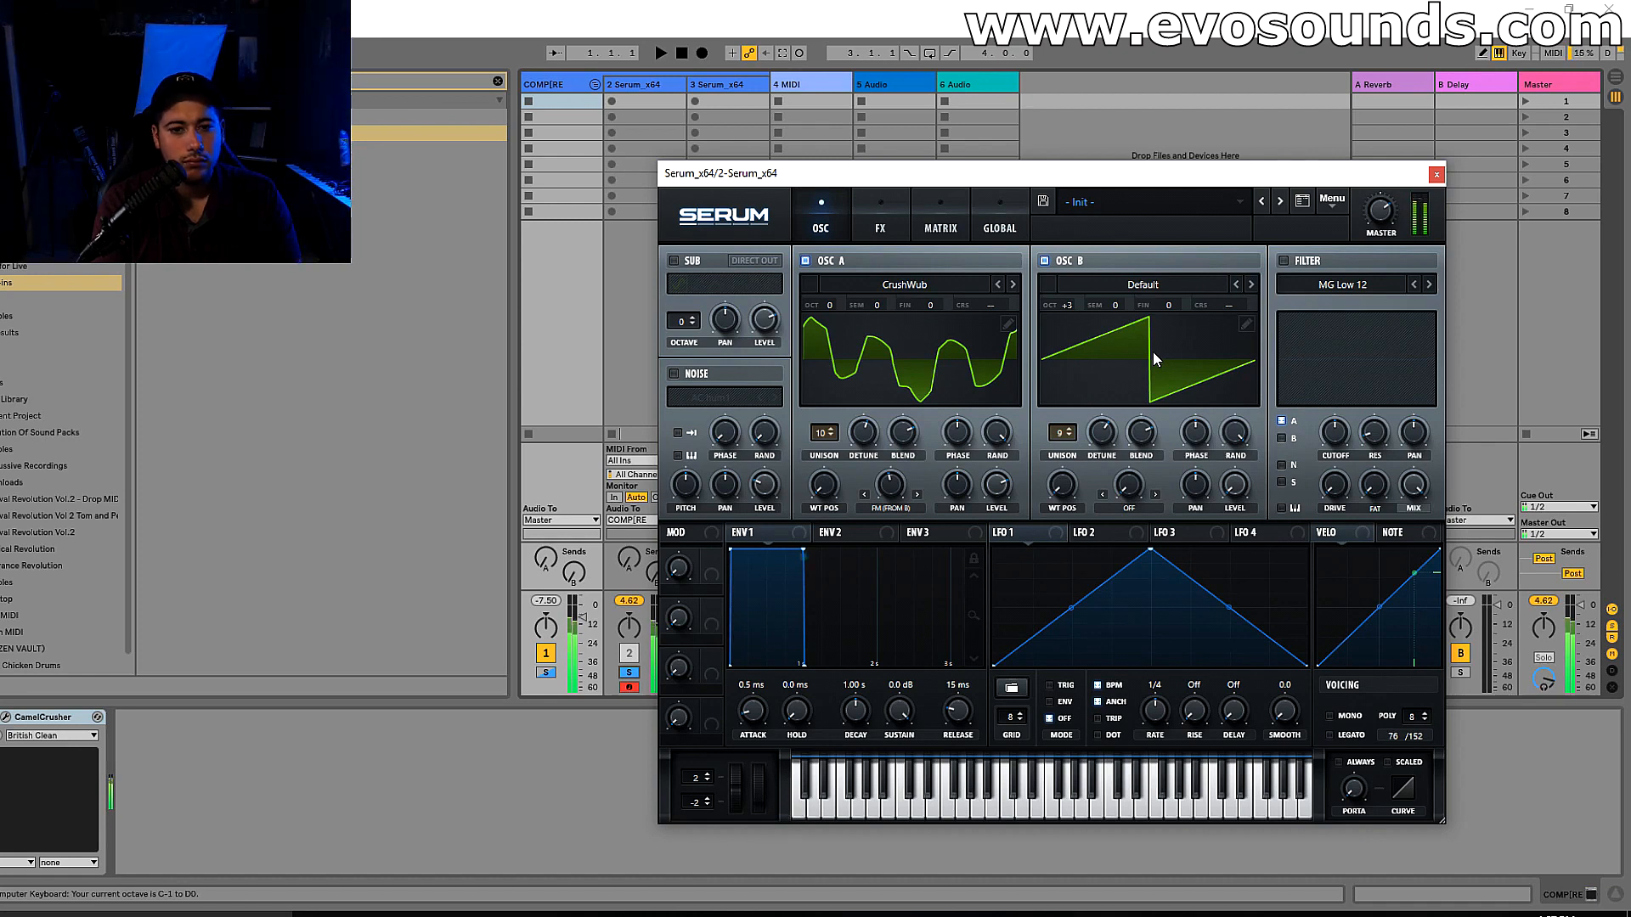
pyautogui.press('x')
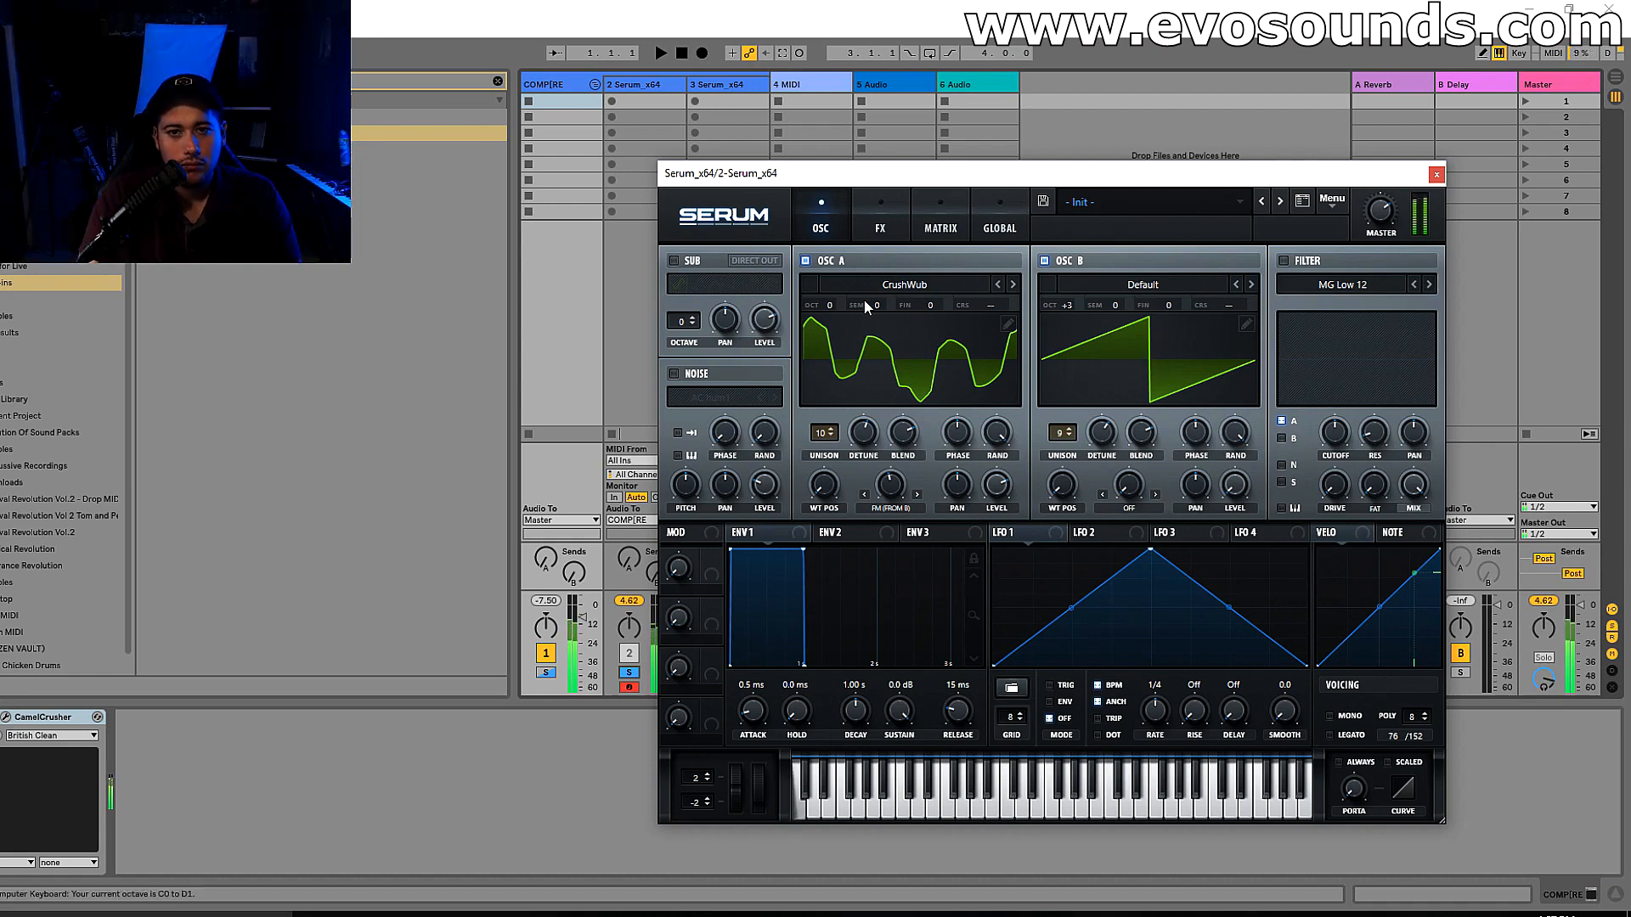
# - Solo the whole COMP[RE group, move the Serum window clear of the mixer, and play the layered sound
pyautogui.click(548, 672)
pyautogui.press('x')
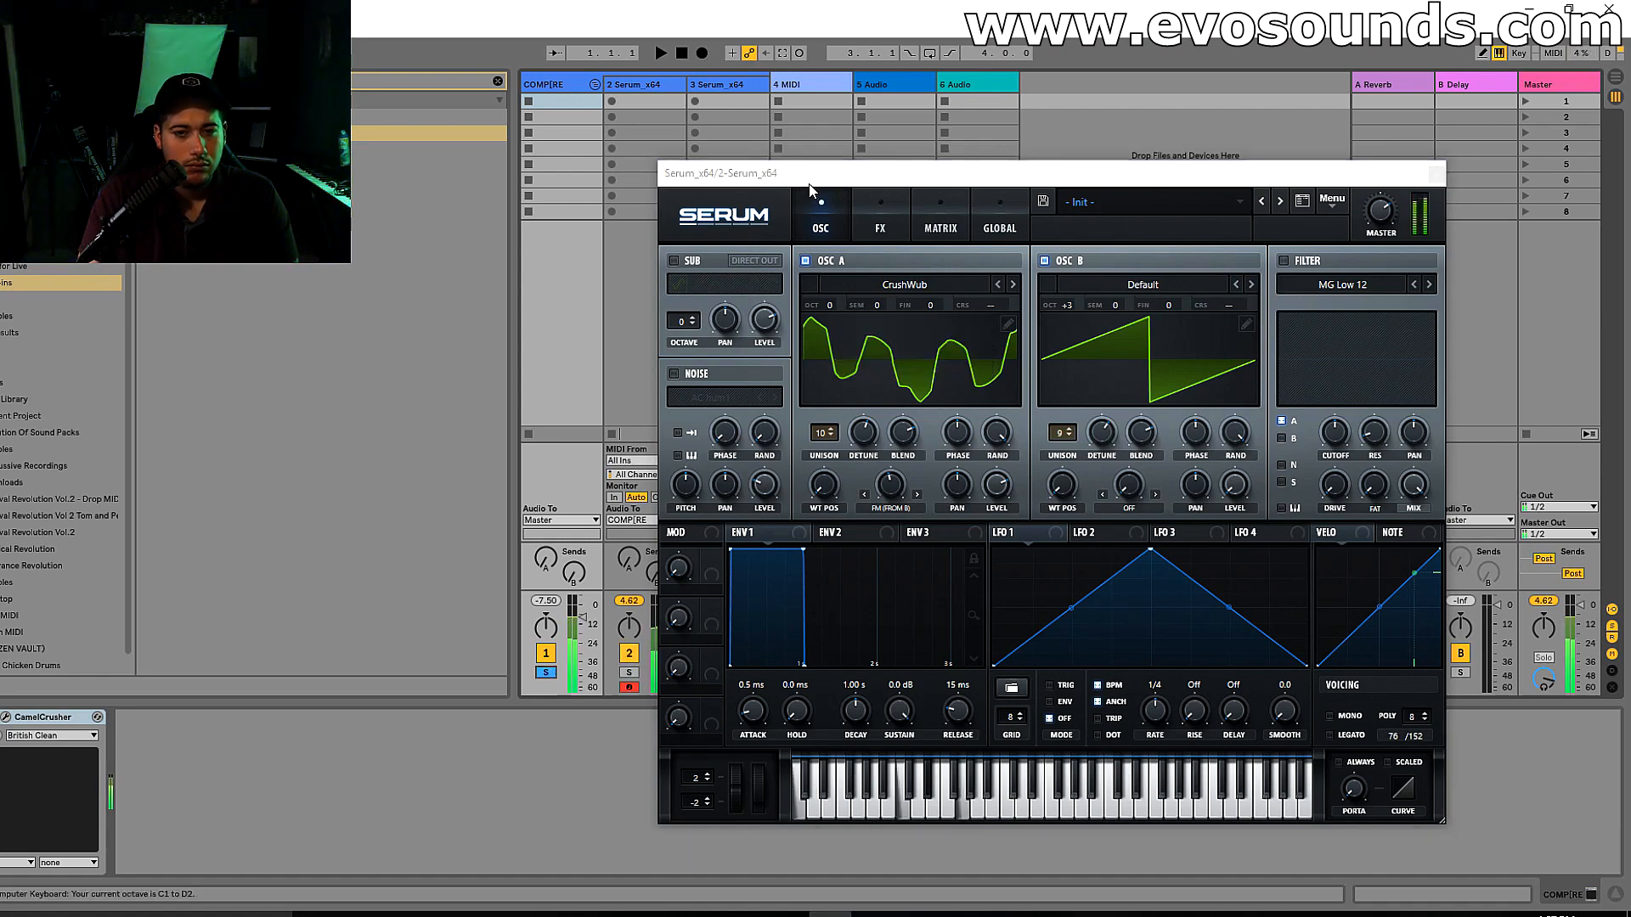
pyautogui.moveTo(811, 175); pyautogui.dragTo(1092, 167)
pyautogui.press('a')
pyautogui.press('k')
pyautogui.press('a')
pyautogui.press('k')
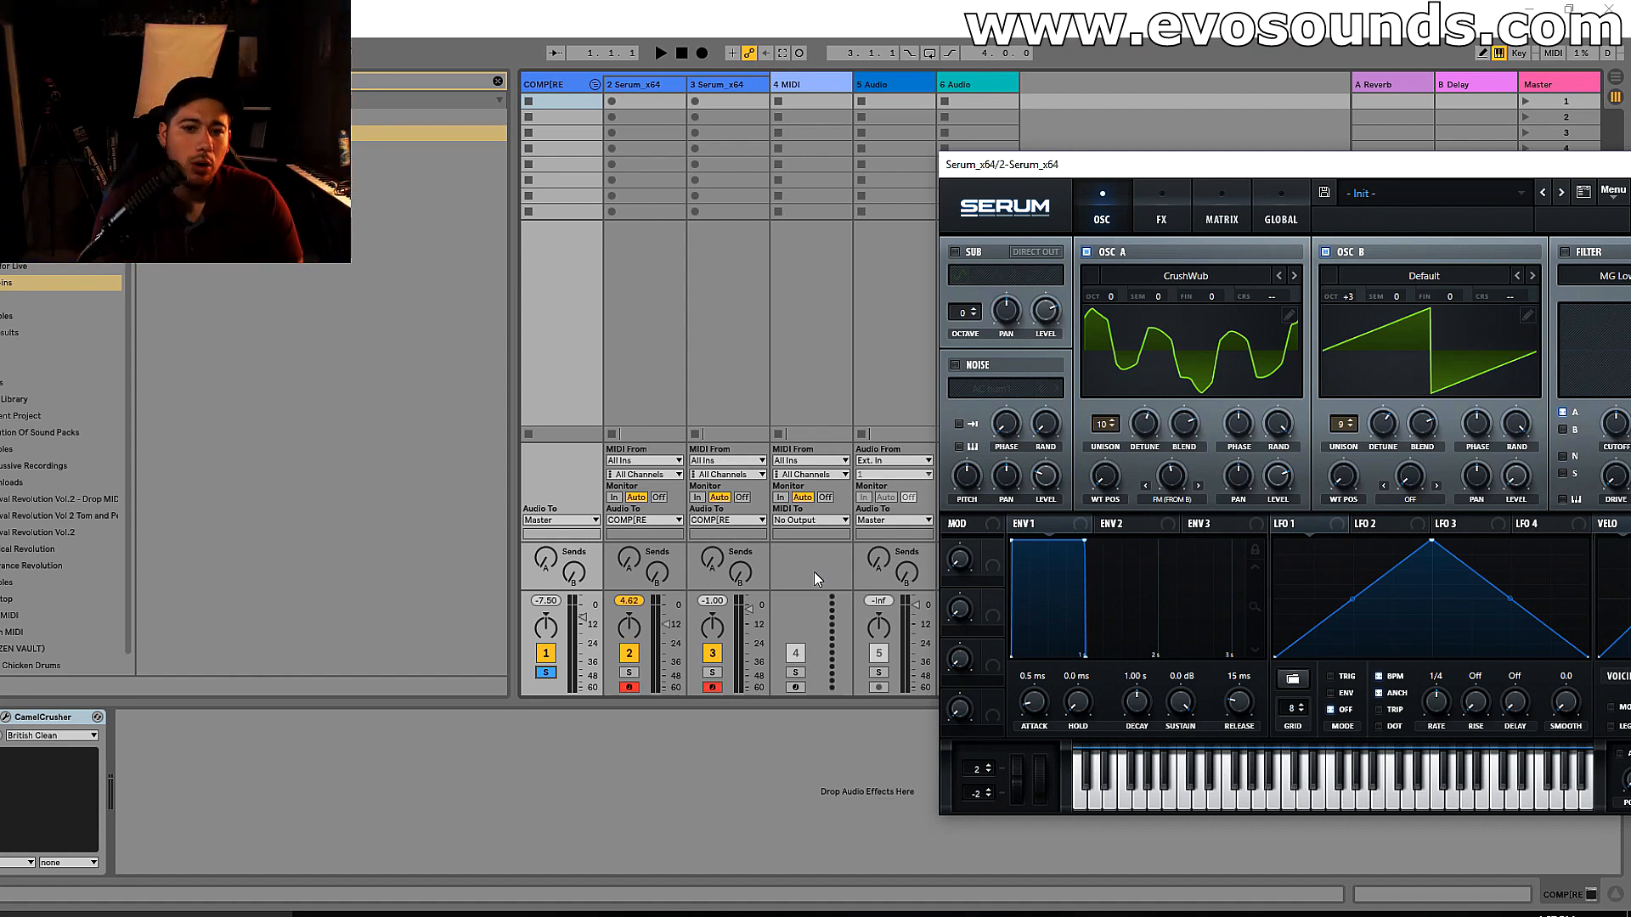
# - Load the Eternal Sunshine chord preset onto the first Serum track and solo that track to audition it
pyautogui.click(652, 85)
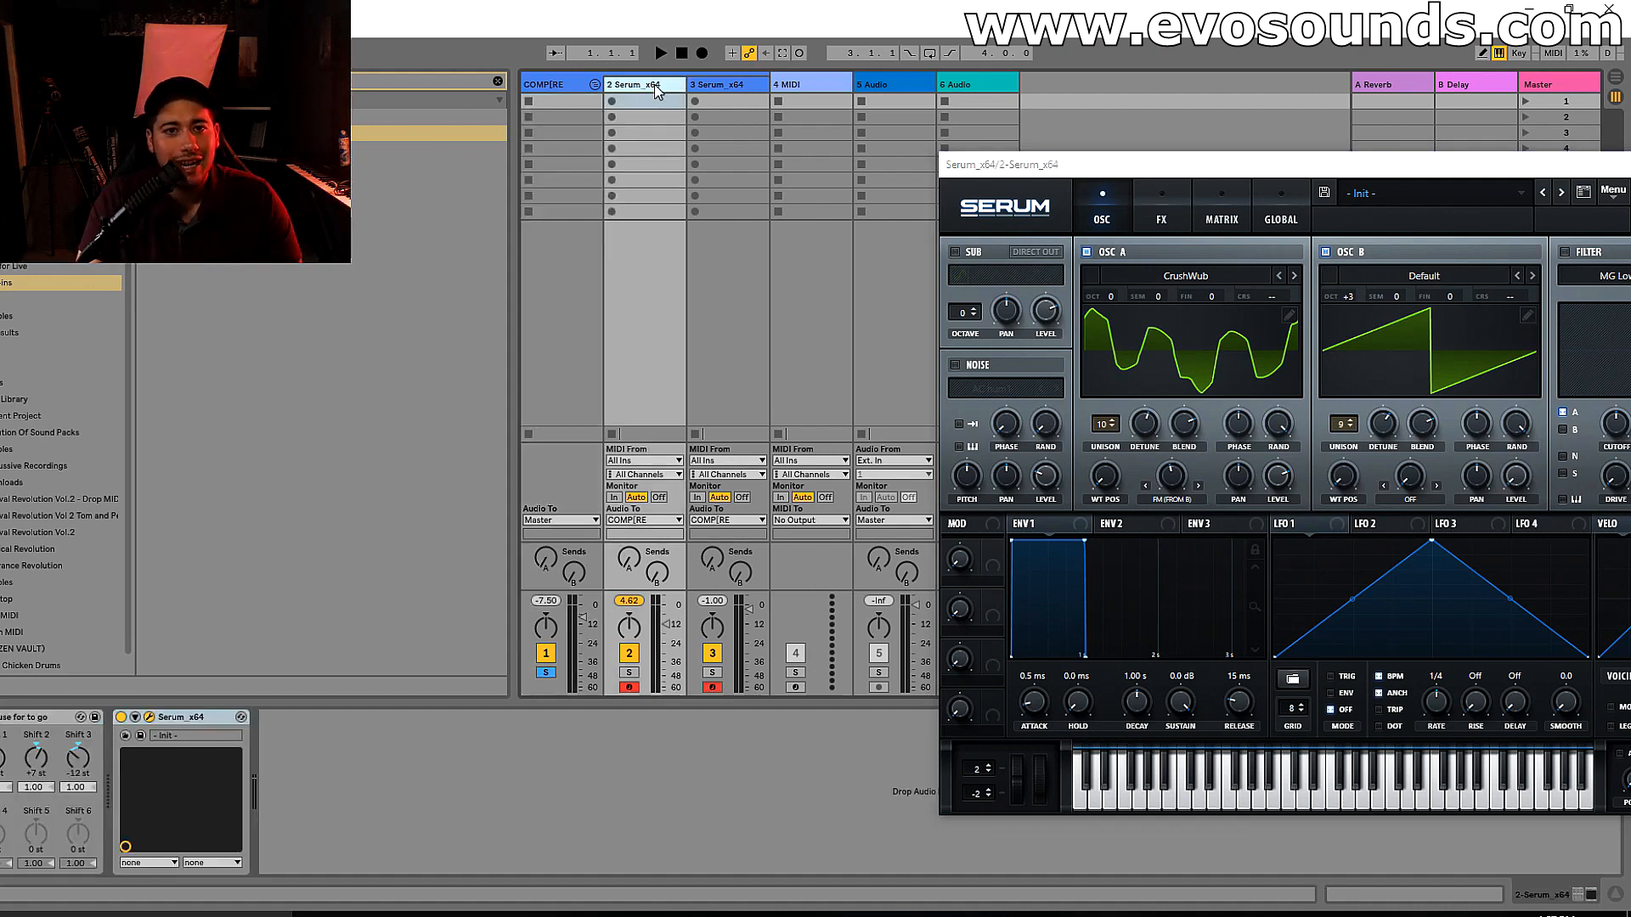
pyautogui.click(22, 721)
pyautogui.click(21, 256)
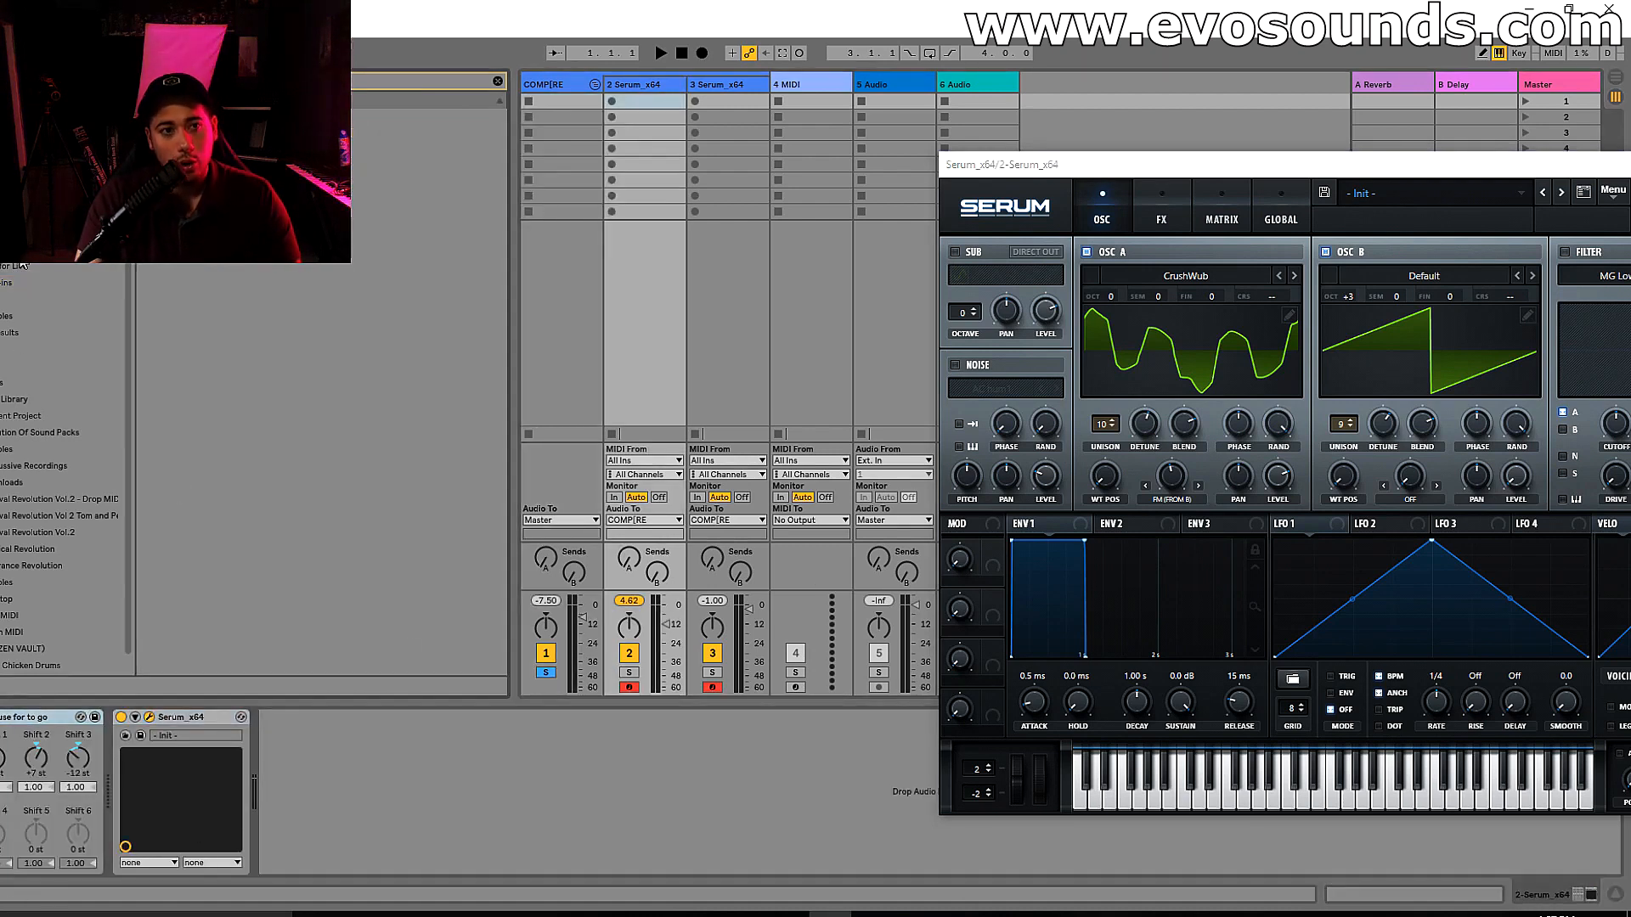
pyautogui.click(497, 81)
pyautogui.click(640, 89)
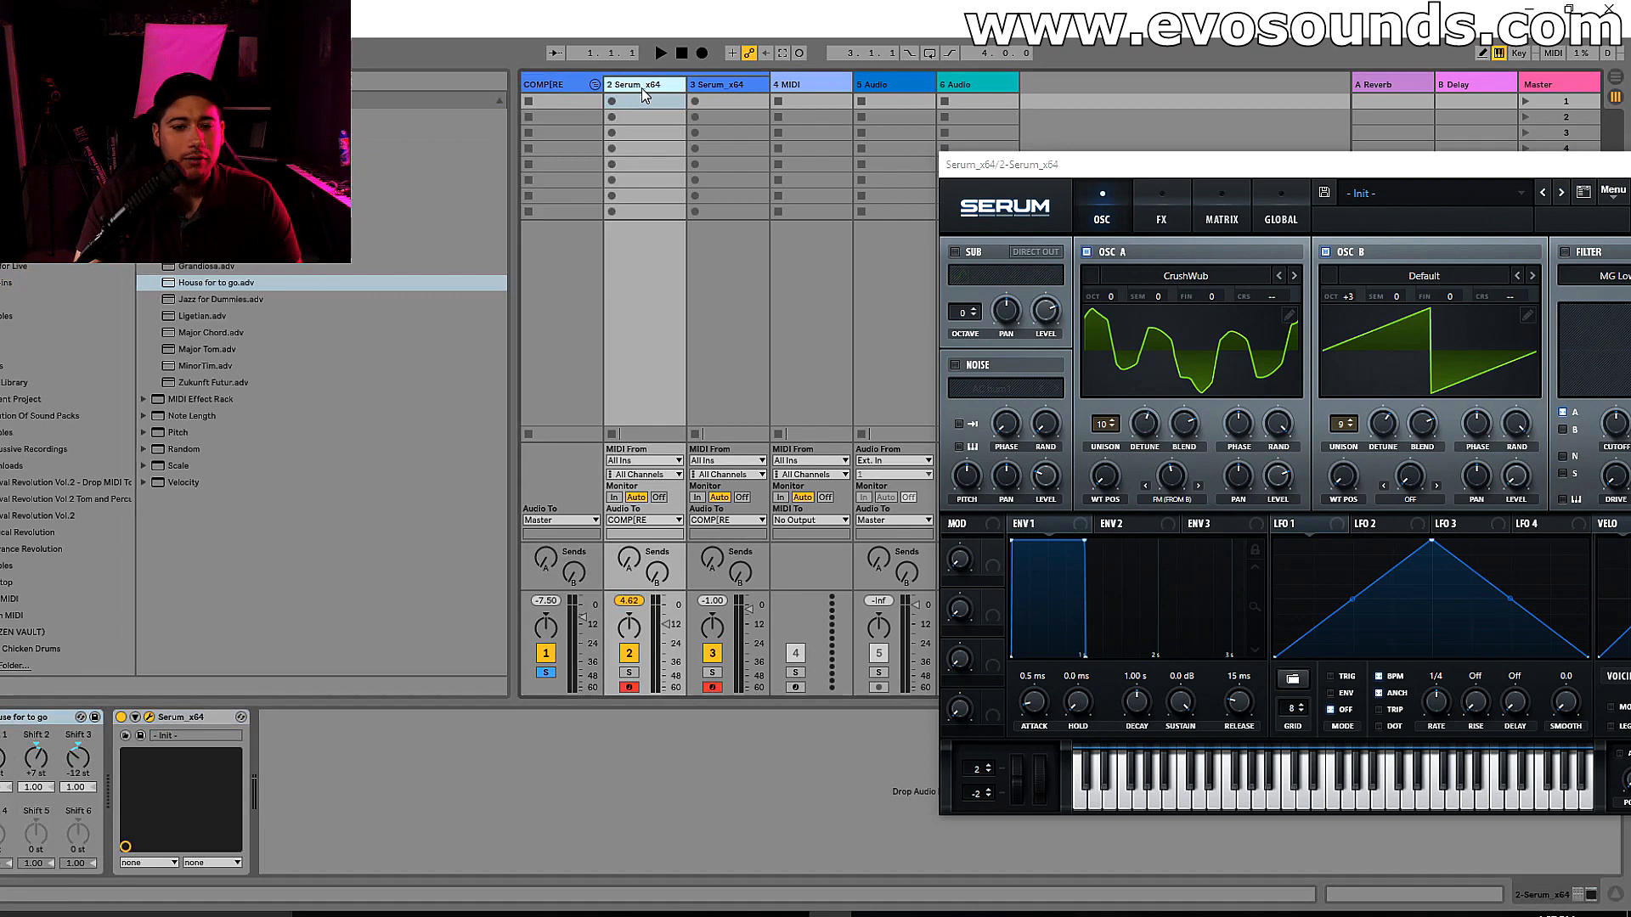
pyautogui.click(630, 673)
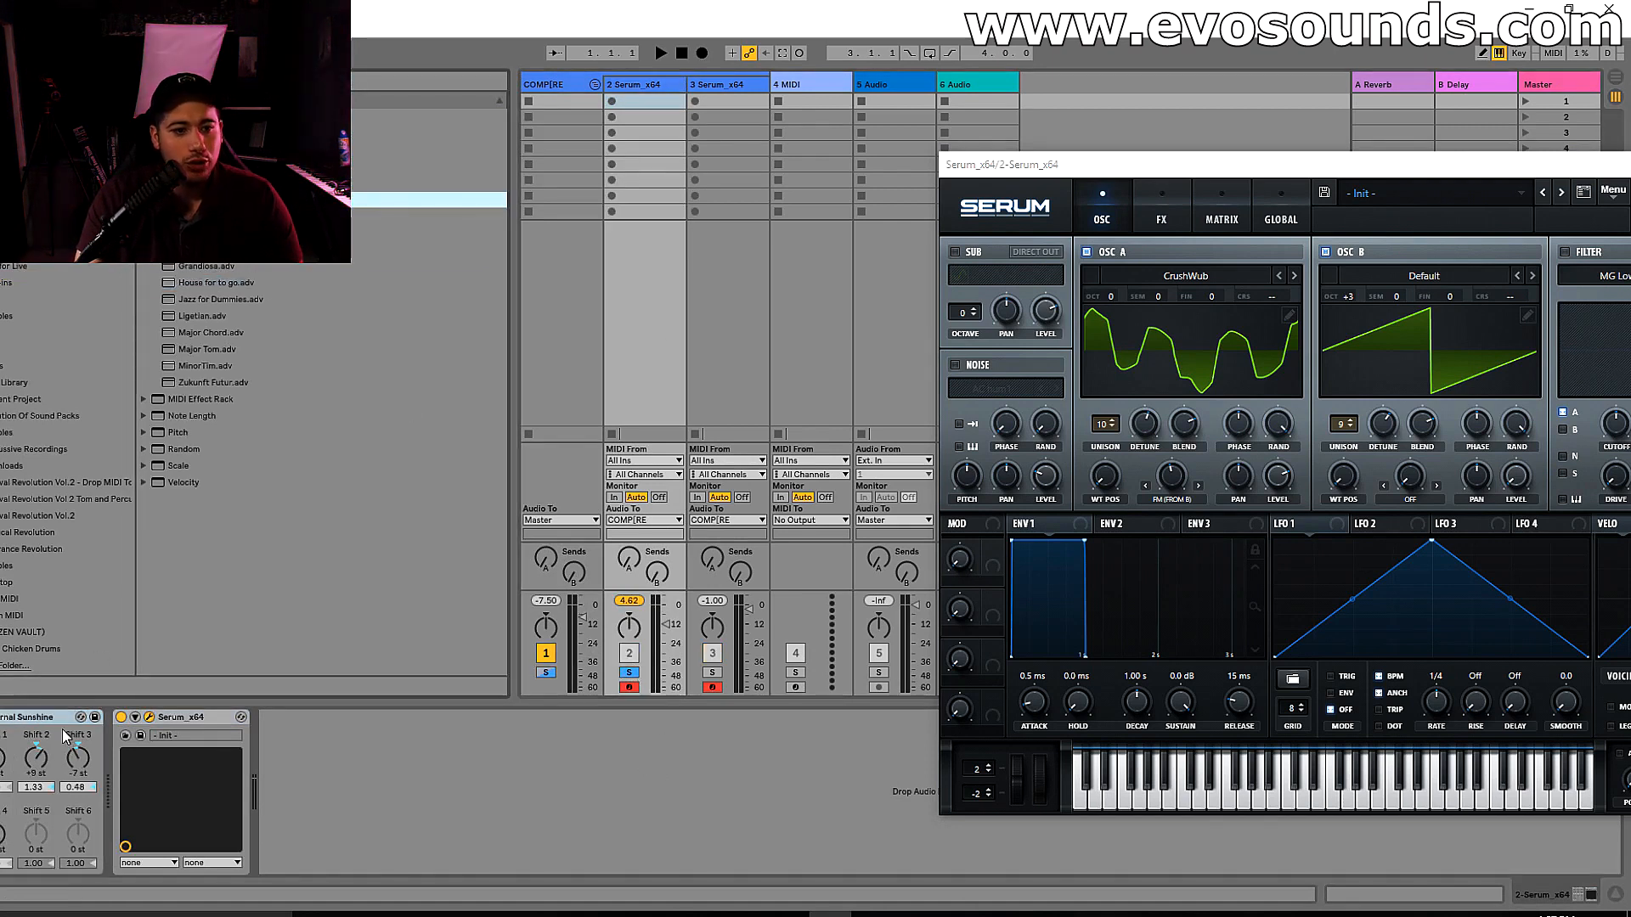
pyautogui.press('z')
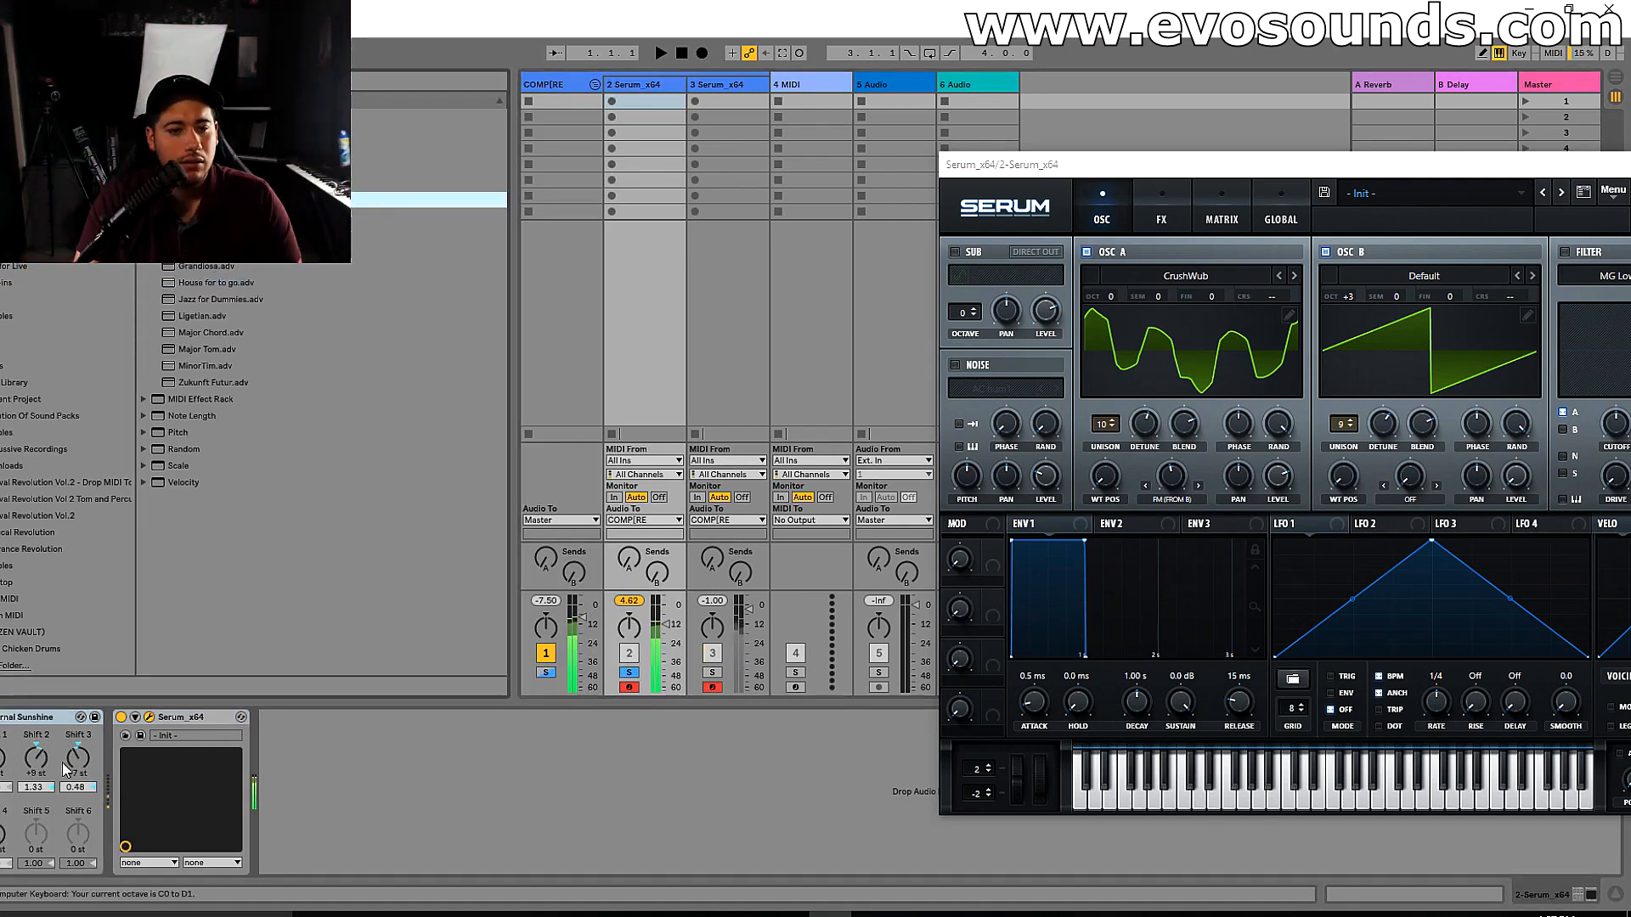
pyautogui.click(647, 89)
pyautogui.press('x')
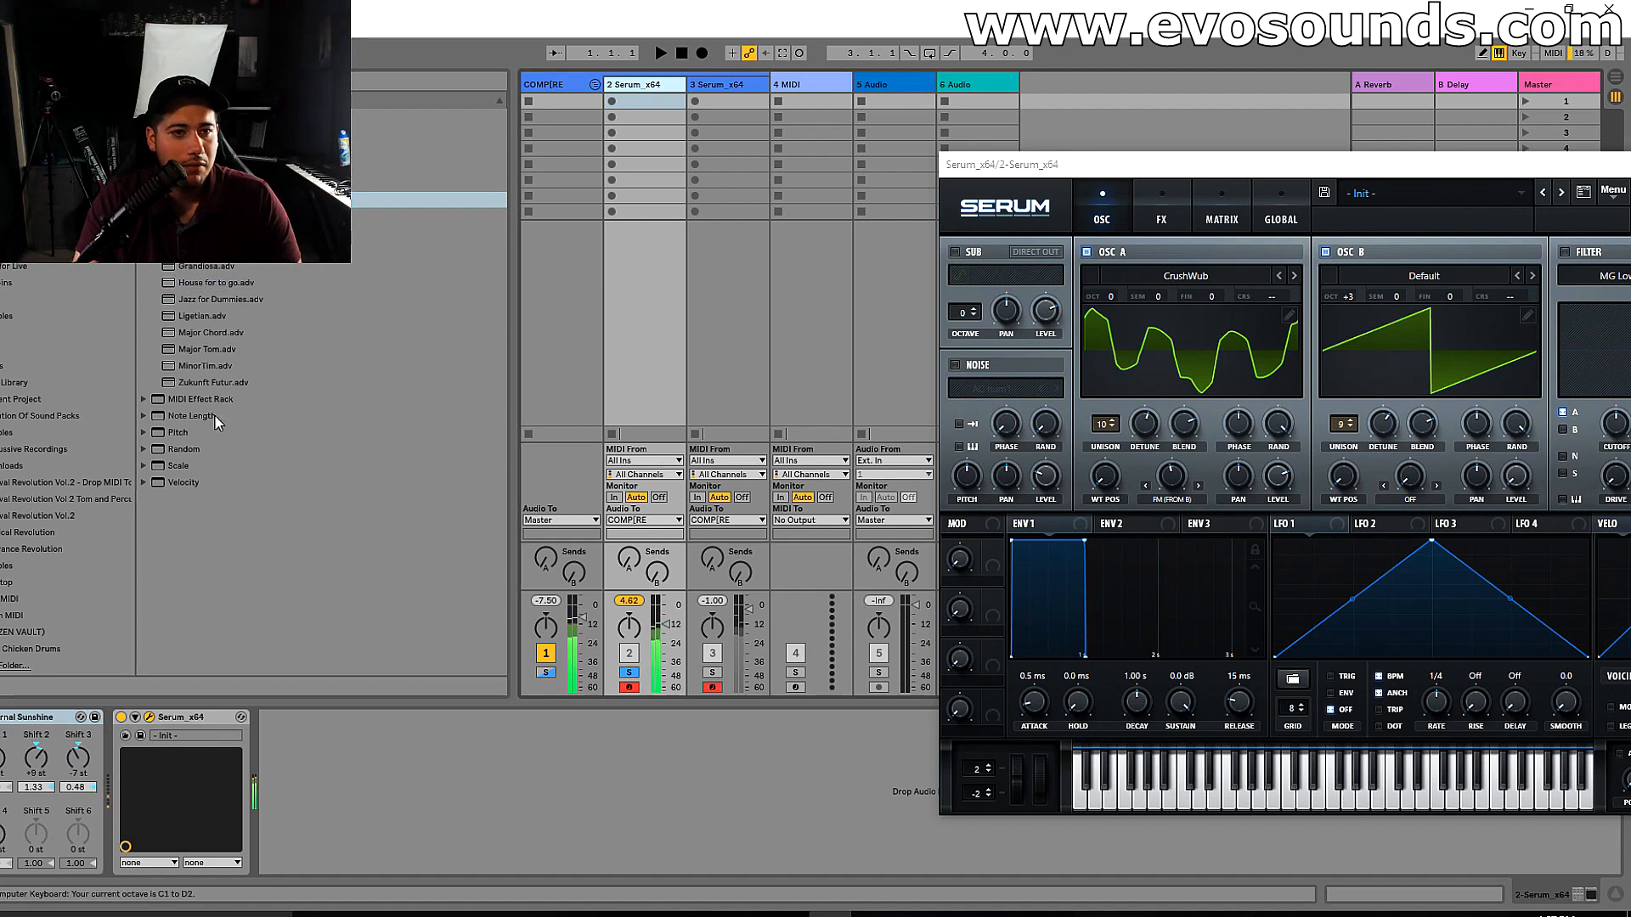
# - Try the Jazz for Dummies and Ligetian chord presets on the first Serum track
pyautogui.doubleClick(219, 301)
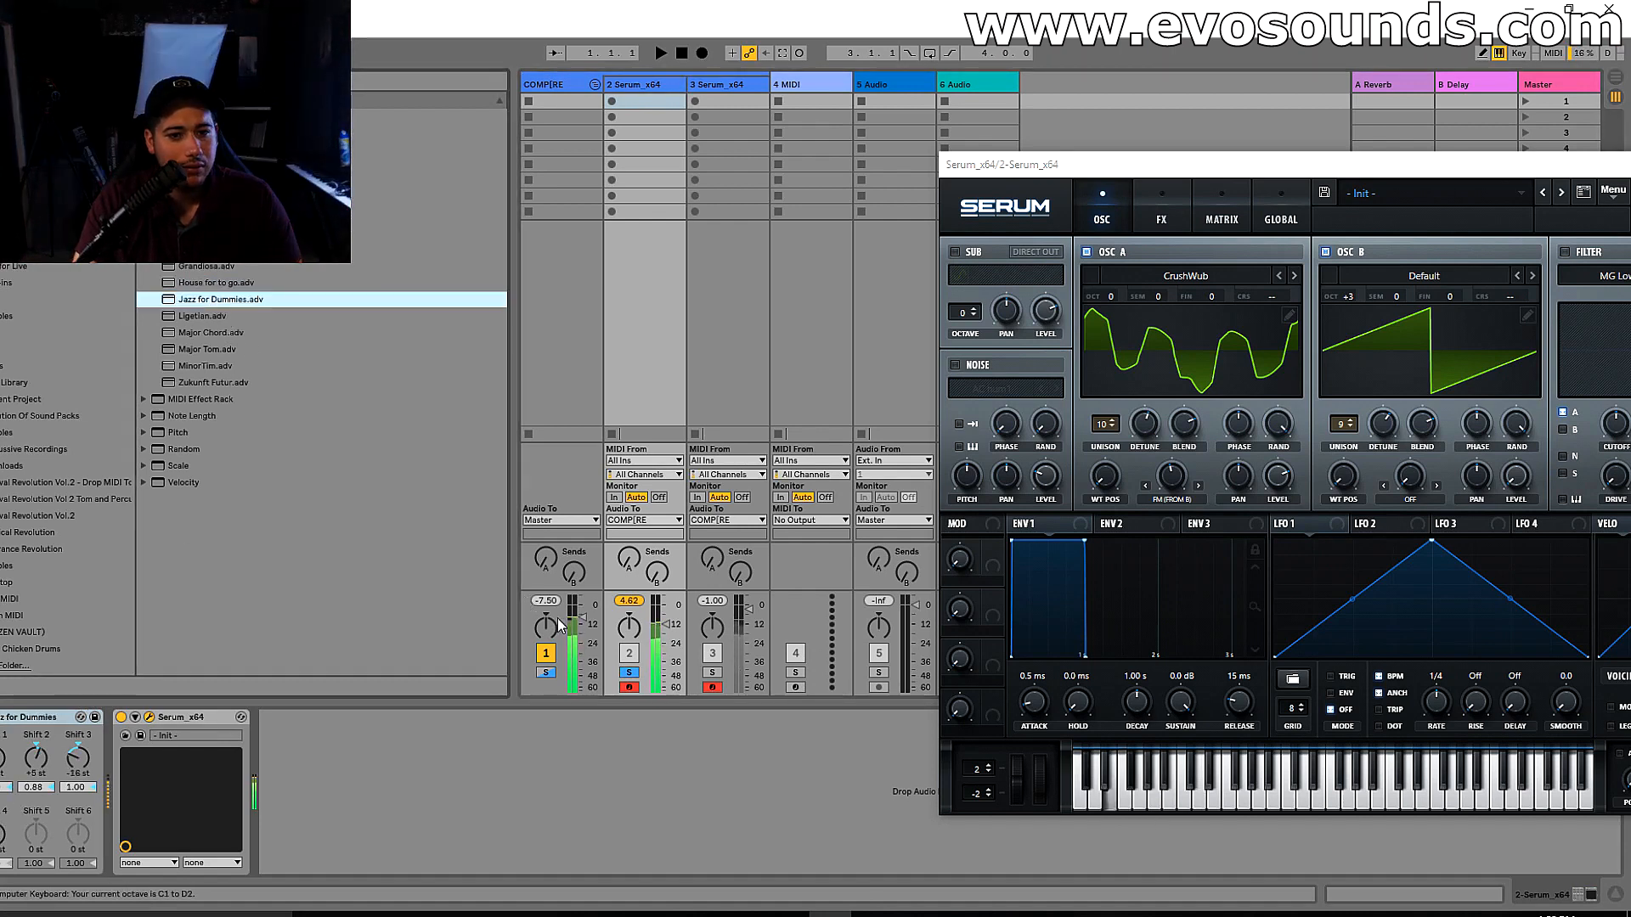
pyautogui.press('x')
pyautogui.moveTo(203, 316); pyautogui.dragTo(68, 784)
# - Load the Fourth Chord preset onto the first Serum track, play notes, and set oscillator B's octave to +1
pyautogui.moveTo(193, 249); pyautogui.dragTo(77, 778)
pyautogui.press('f')
pyautogui.press('w')
pyautogui.press('z')
pyautogui.press('f')
pyautogui.press('a')
pyautogui.moveTo(1348, 297); pyautogui.dragTo(1349, 312)
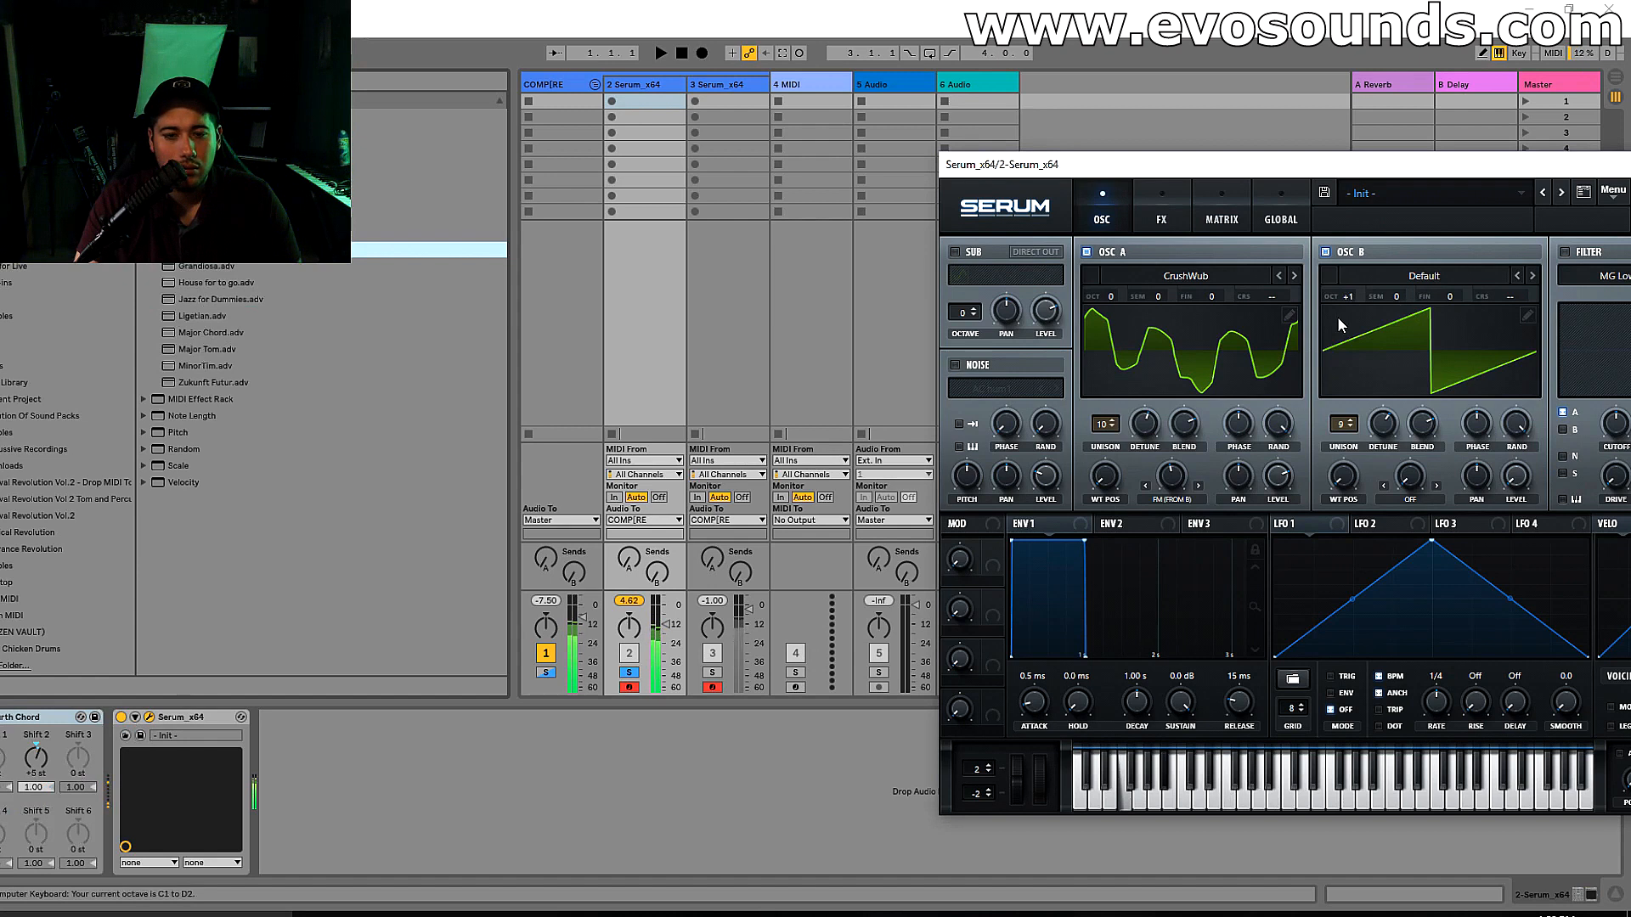
# - Replace the Fourth Chord preset on the first Serum track with the preset listed just above it
pyautogui.moveTo(204, 232); pyautogui.dragTo(95, 718)
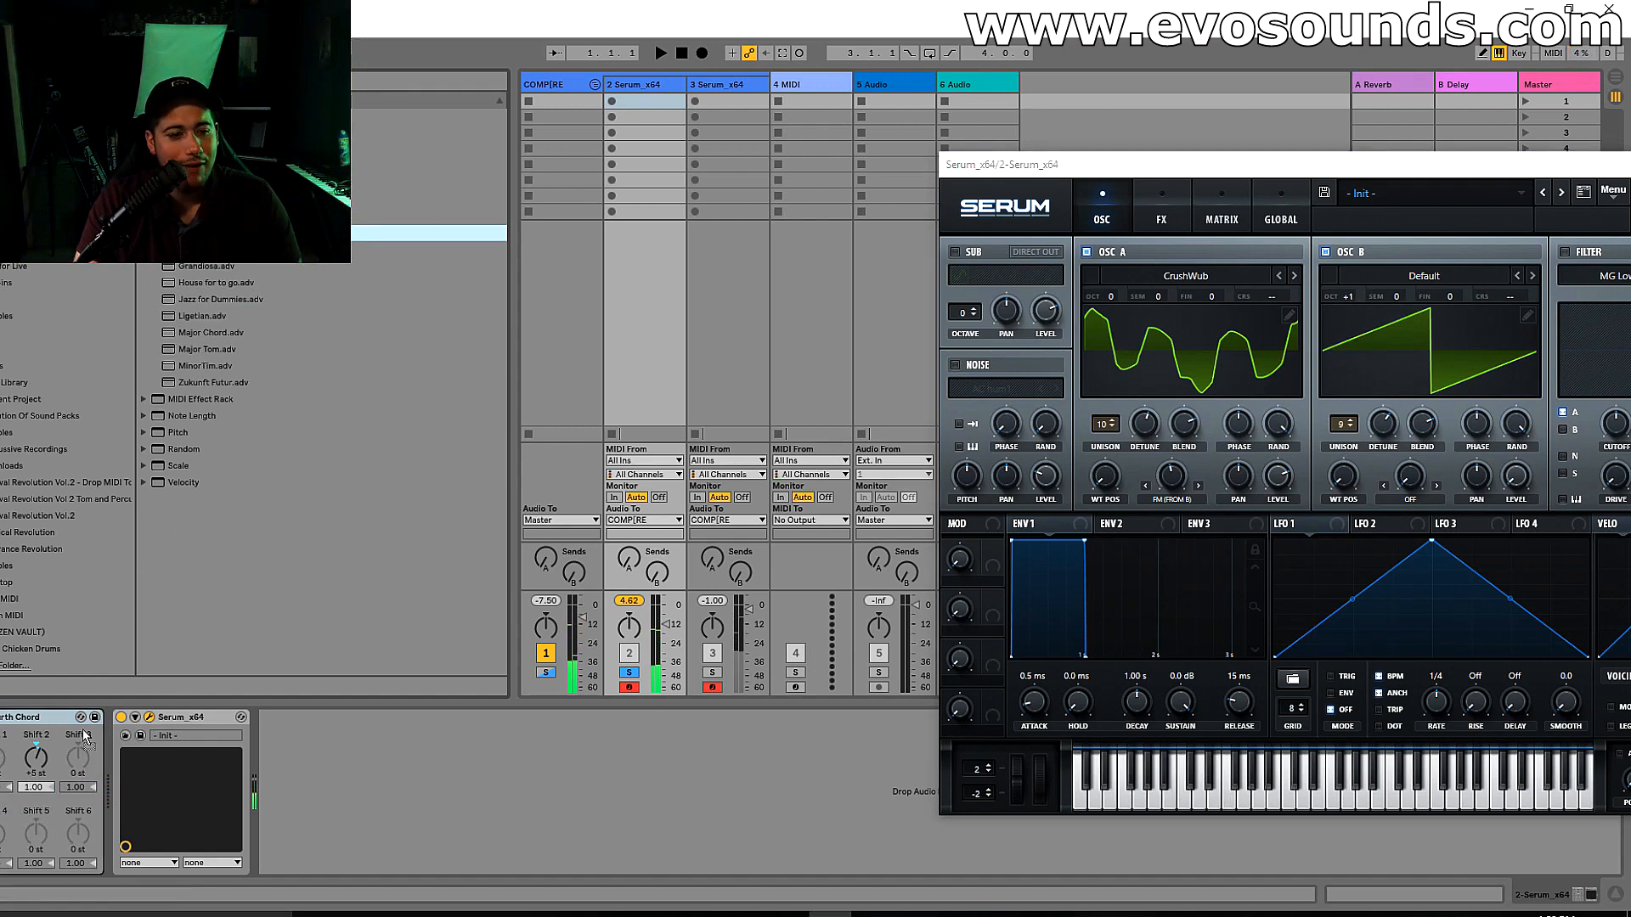